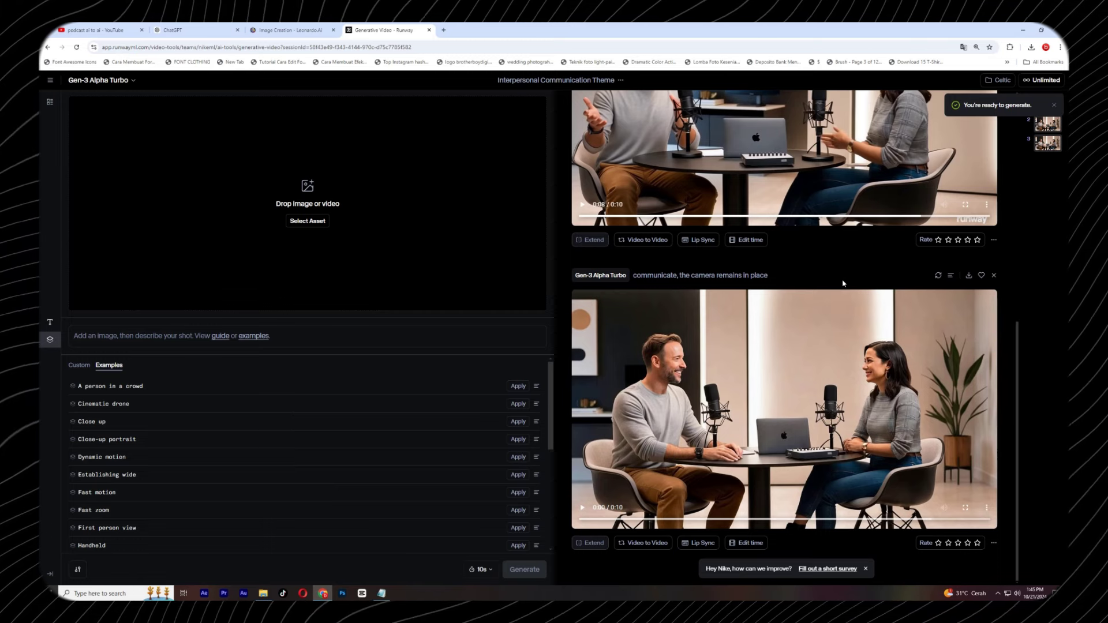
Step: Bring the two-person podcast image from Leonardo.Ai into Runway as the source image and apply the Slow motion example prompt
left_click(291, 30)
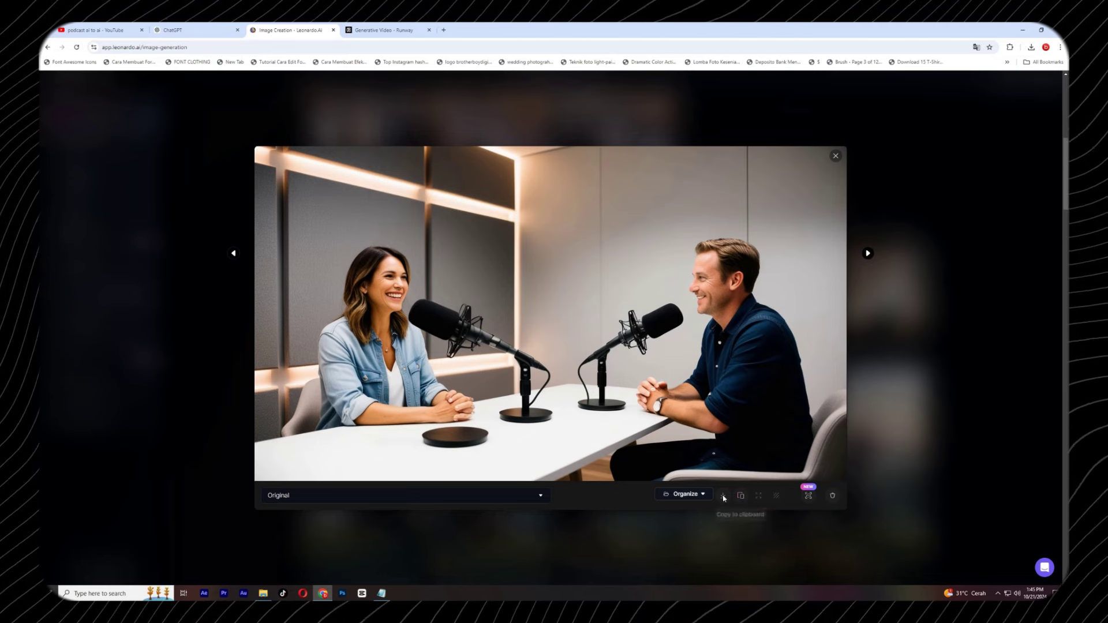
left_click(381, 30)
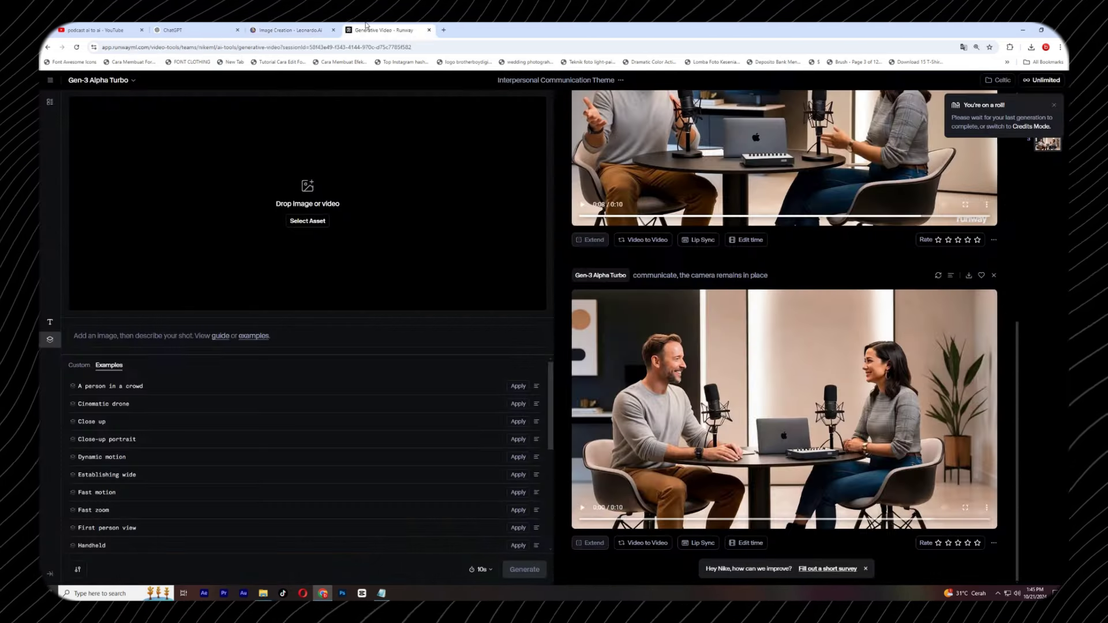
left_click(289, 26)
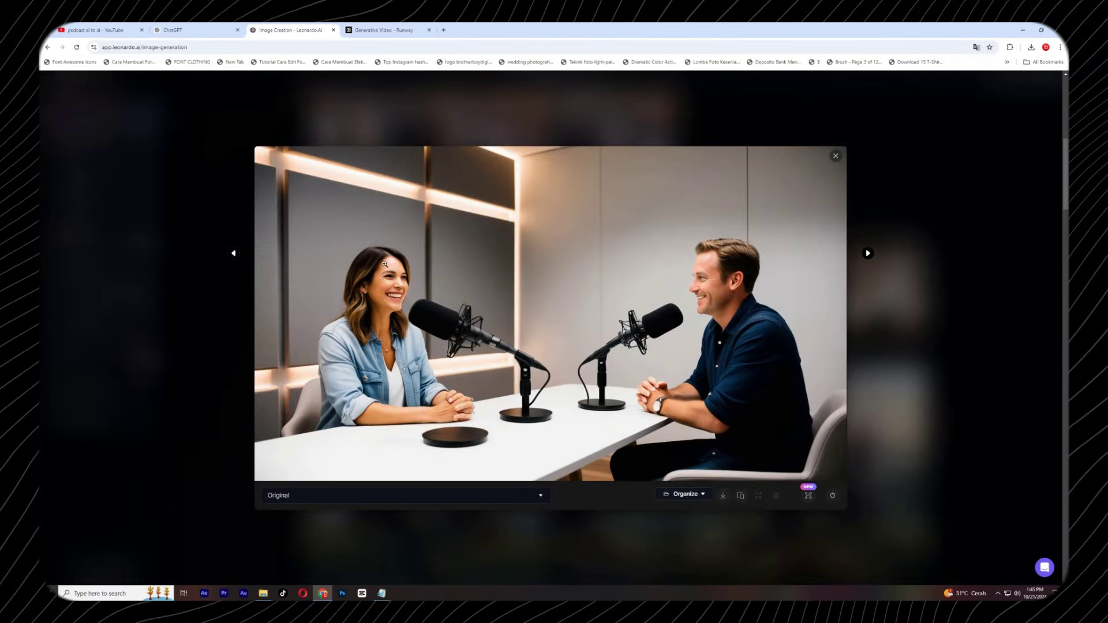
left_click_drag(385, 264, 307, 176)
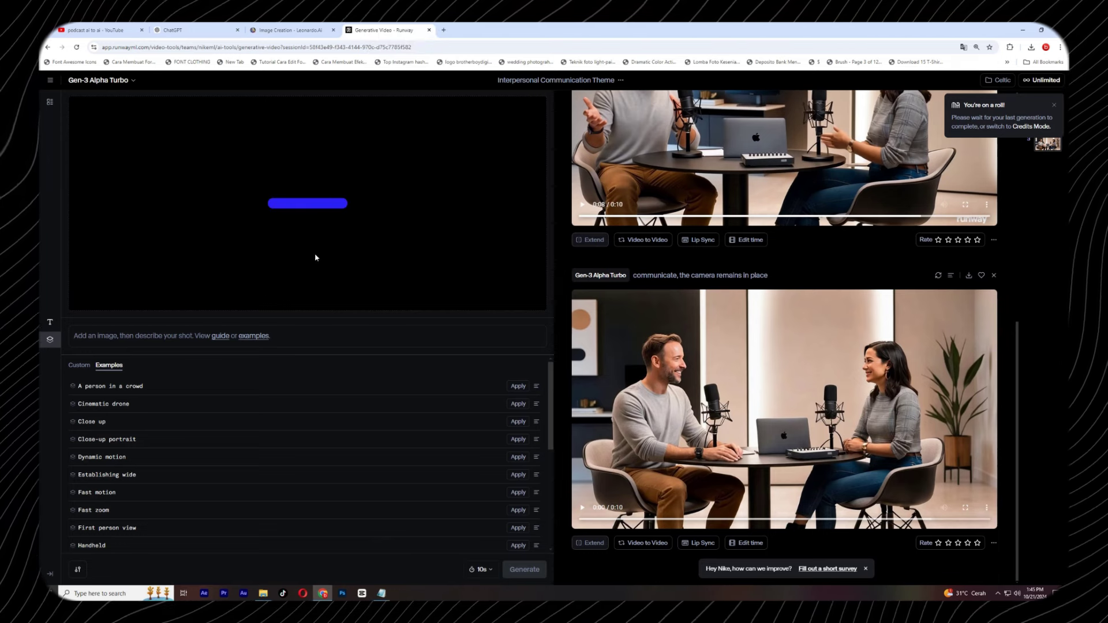
scroll(255, 477, "down", 5)
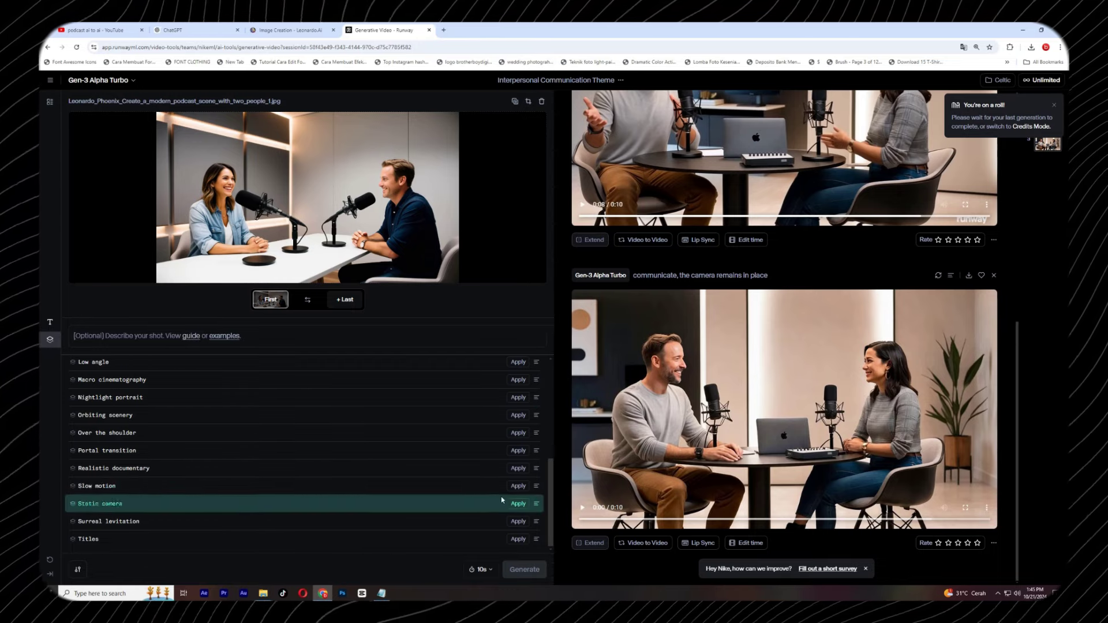
left_click(518, 486)
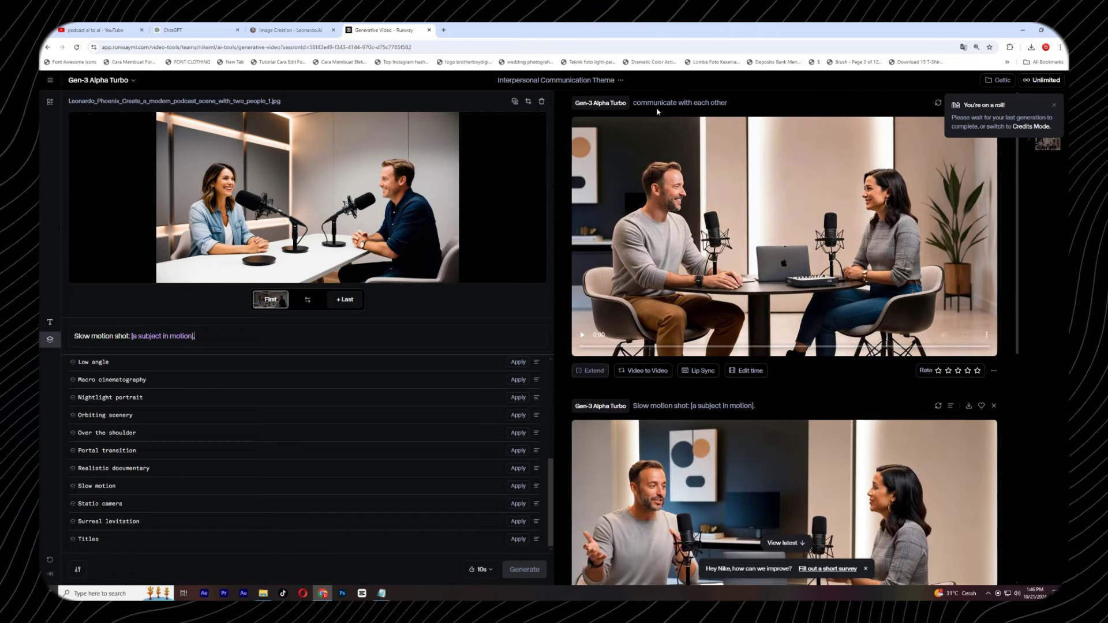
Step: Play back part of the generated clip prompted "communicate with each other" and pause it
mouse_move(652, 112)
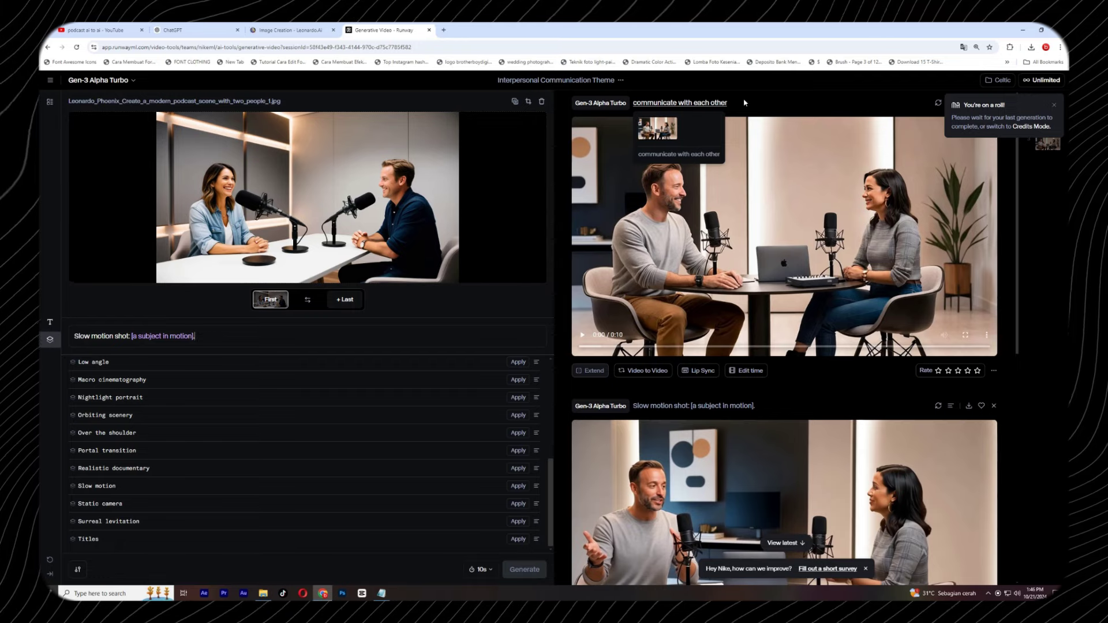
left_click(583, 335)
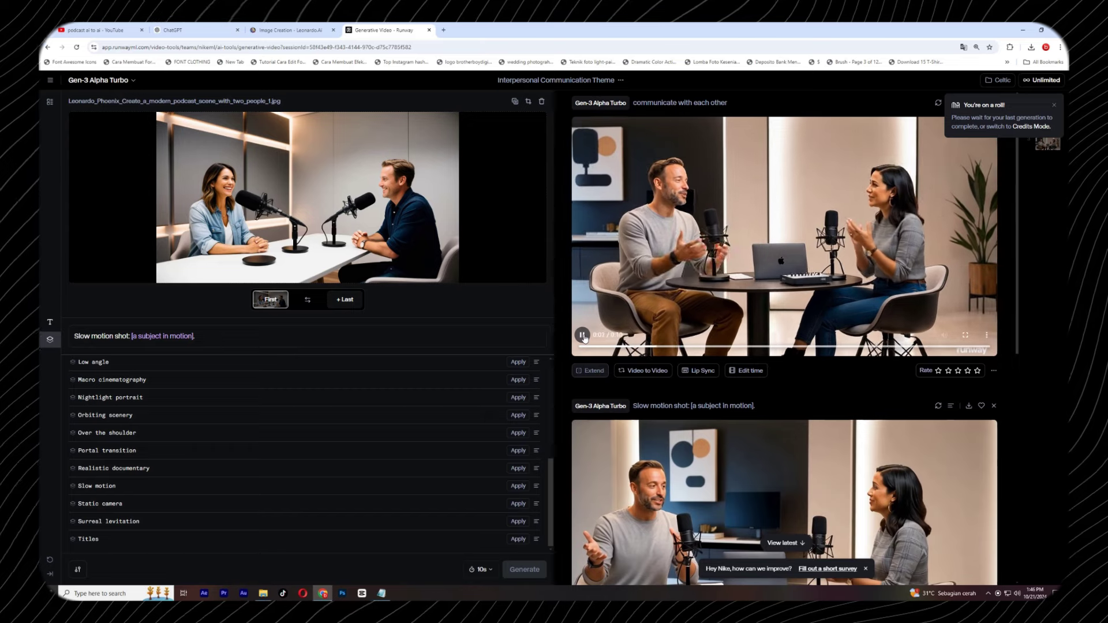
left_click(864, 210)
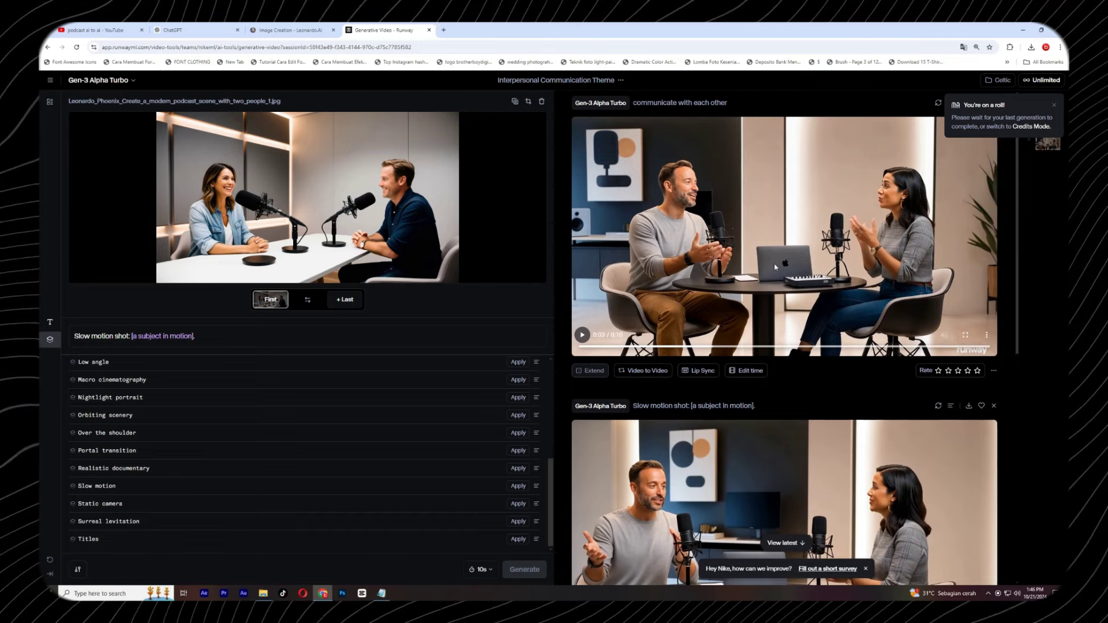
Step: Play back the generated clip prompted "Slow motion shot: [a subject in motion]" and pause it
scroll(775, 267, "down", 2)
scroll(775, 274, "down", 2)
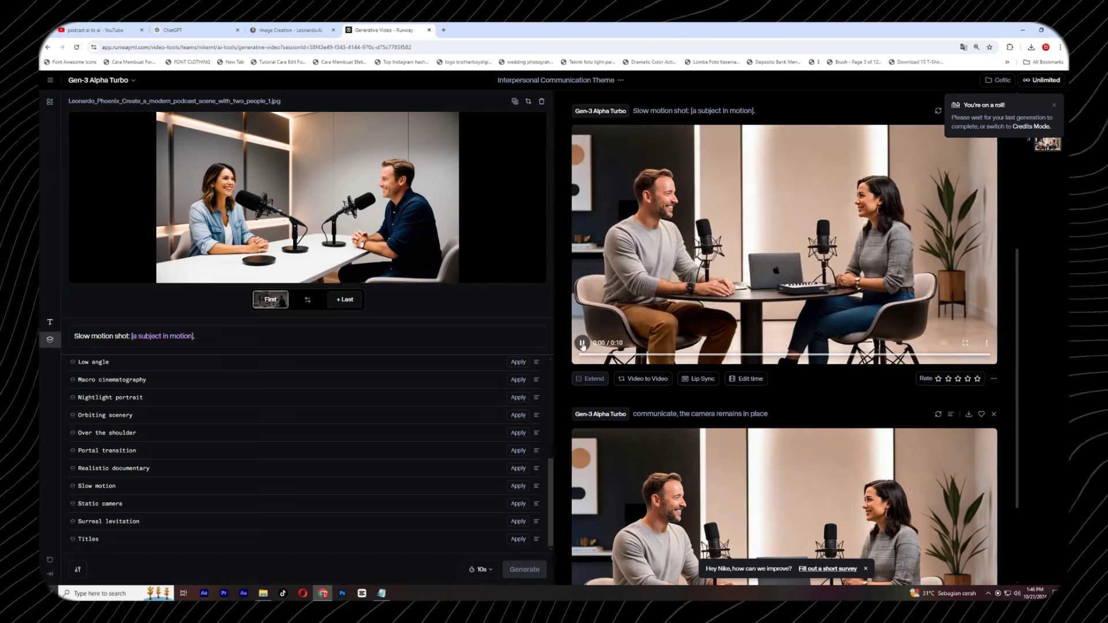
mouse_move(716, 113)
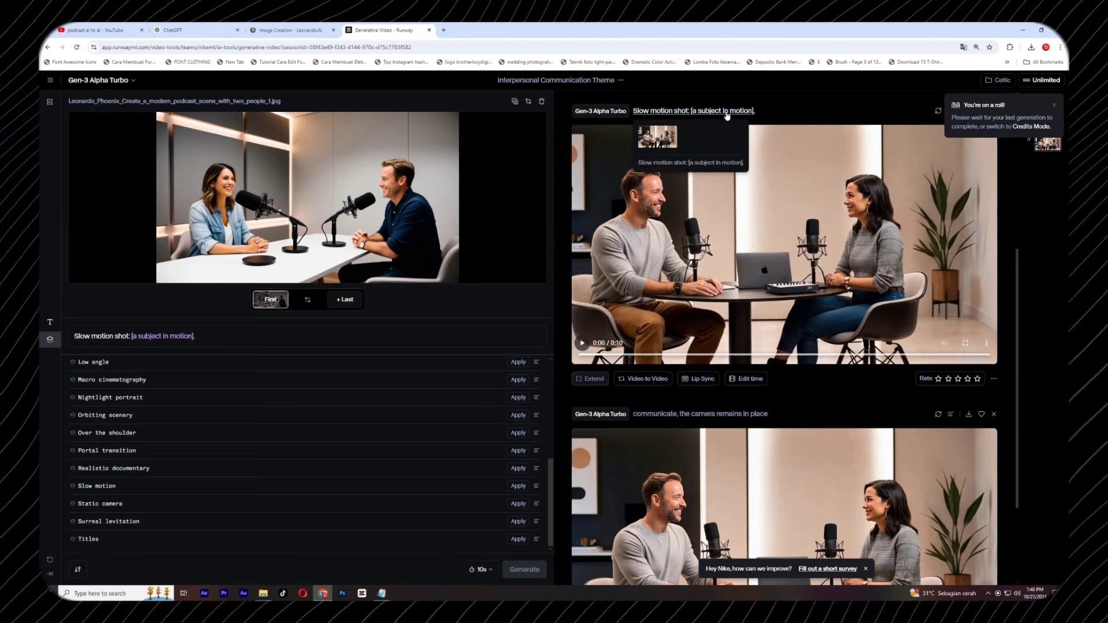
left_click(589, 345)
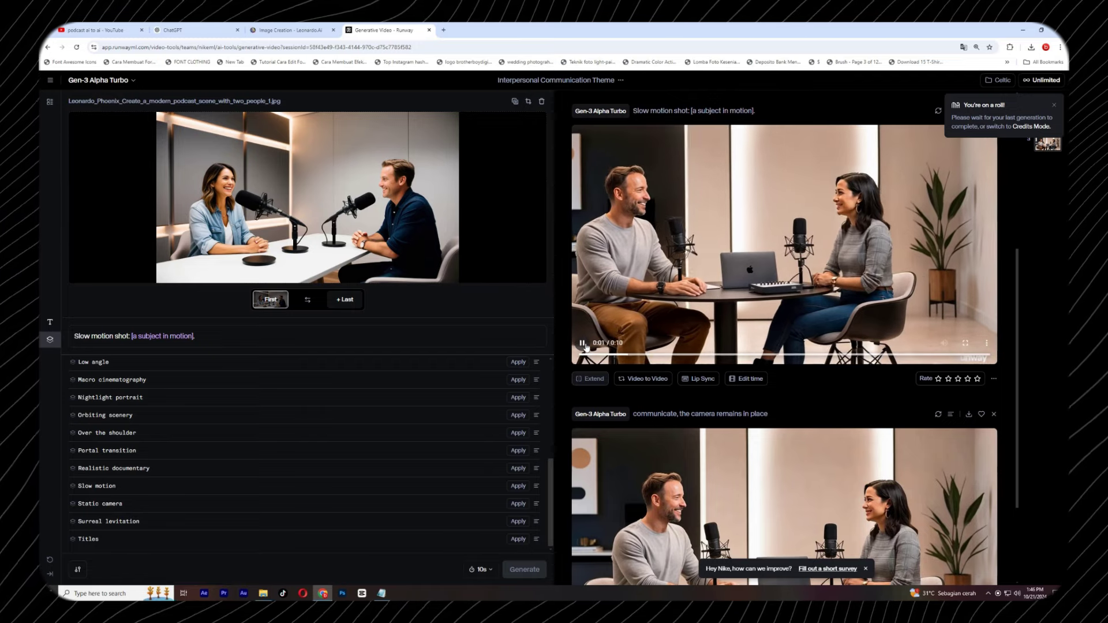
left_click(584, 344)
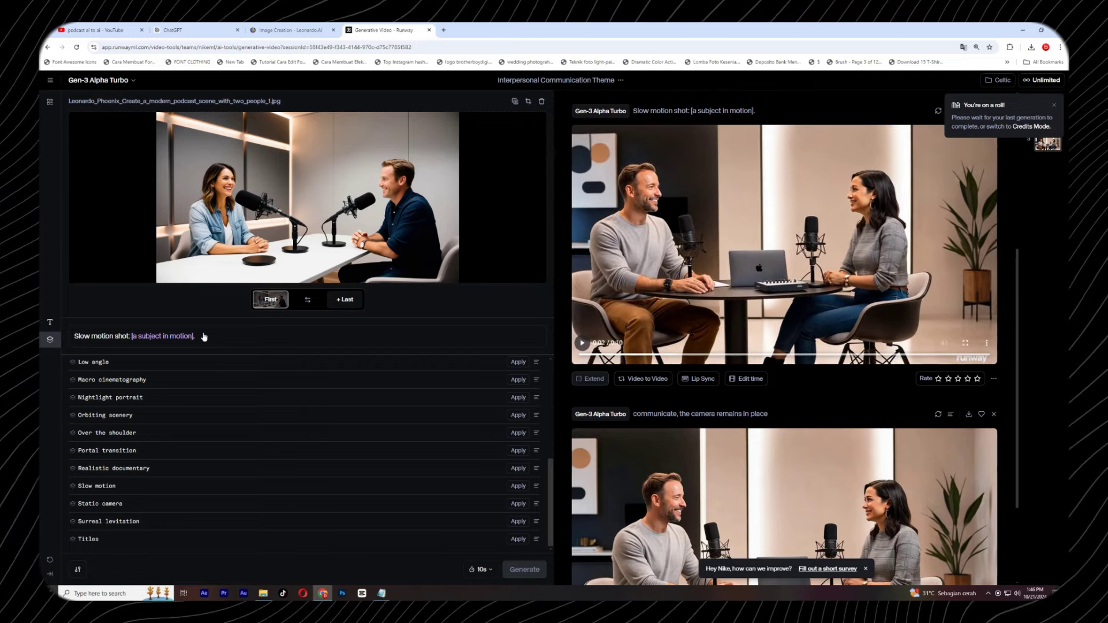
left_click(582, 343)
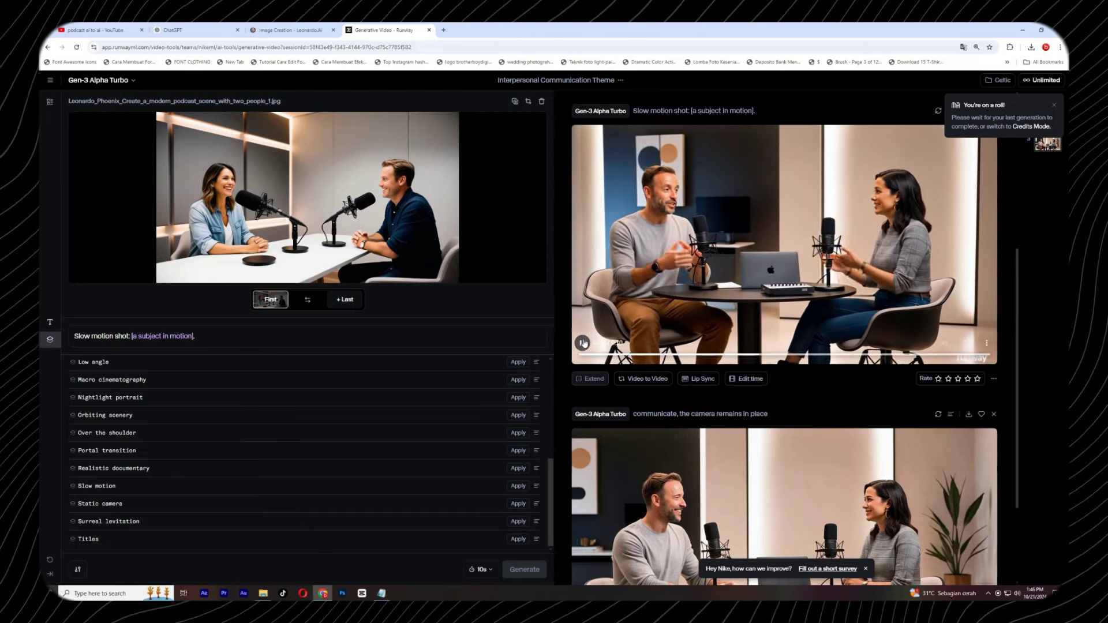
left_click(583, 343)
Step: Preview the generated clip prompted "communicate, the camera remains in place" and download it
scroll(717, 309, "down", 3)
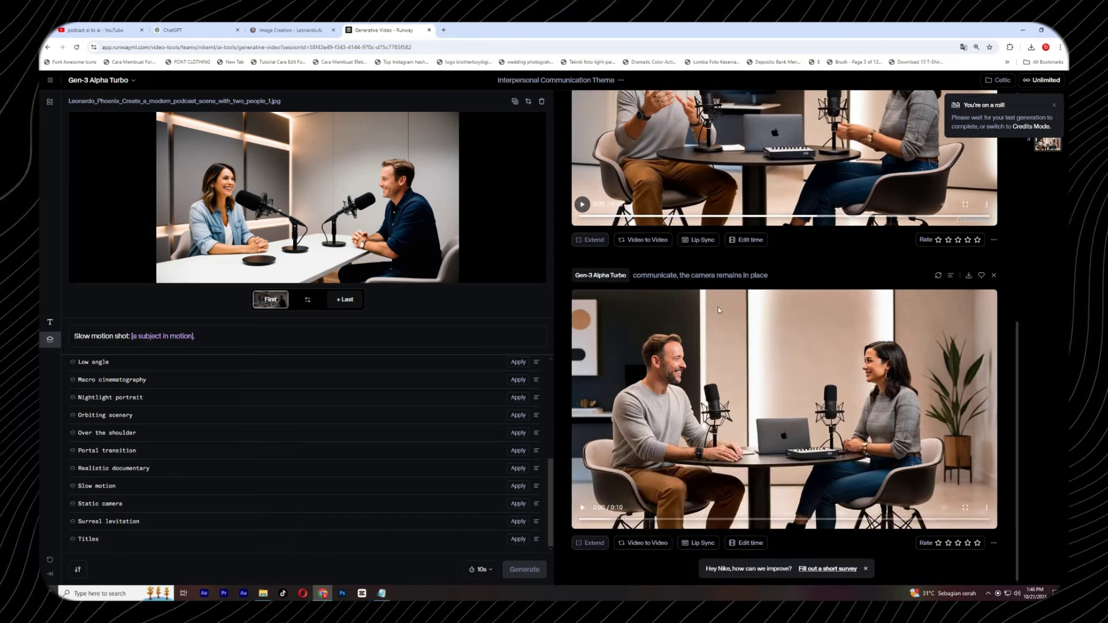
mouse_move(645, 282)
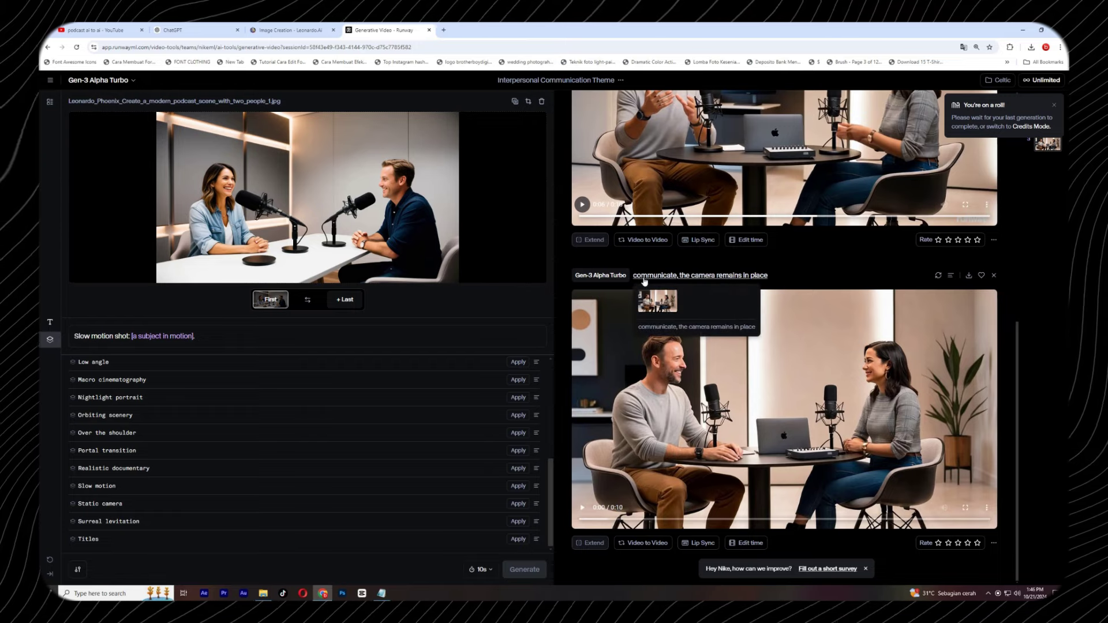
left_click(582, 507)
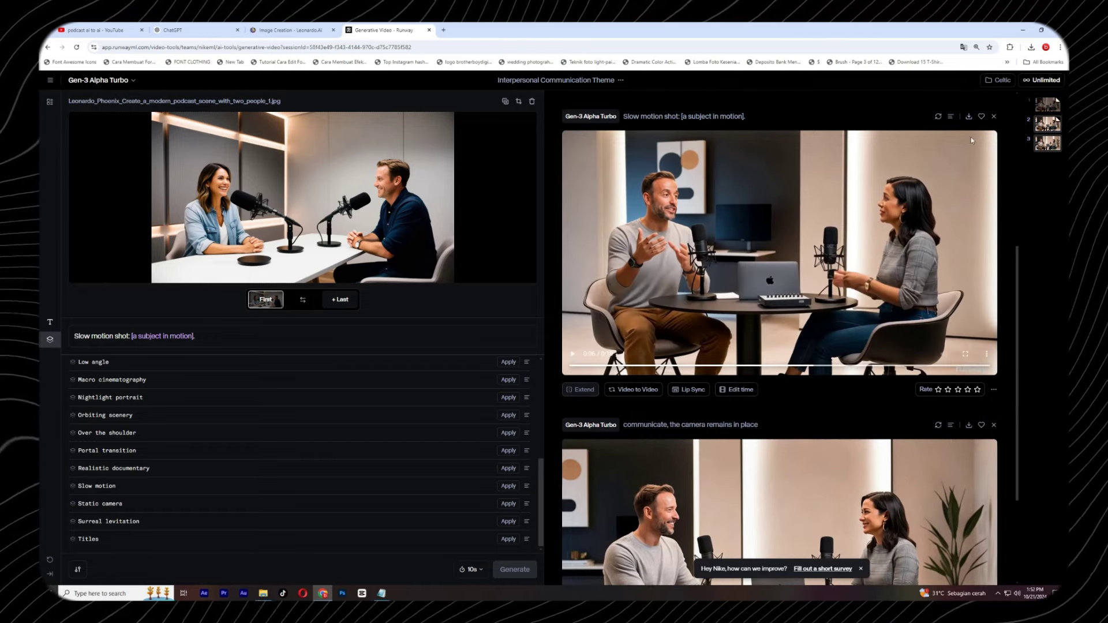
scroll(967, 261, "down", 3)
left_click(969, 277)
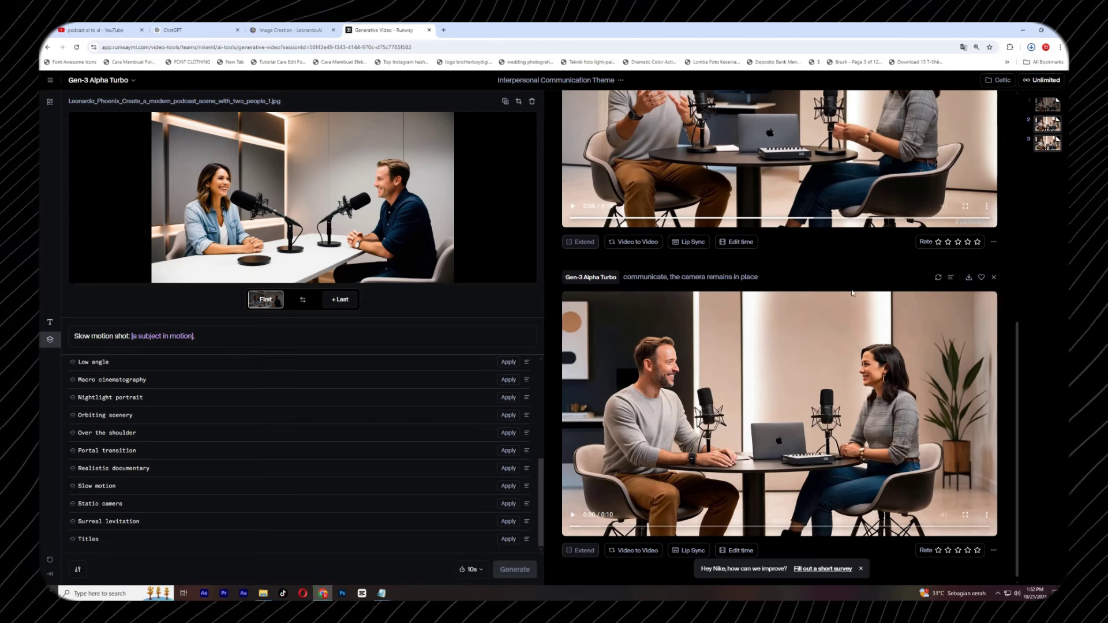
scroll(802, 334, "up", 3)
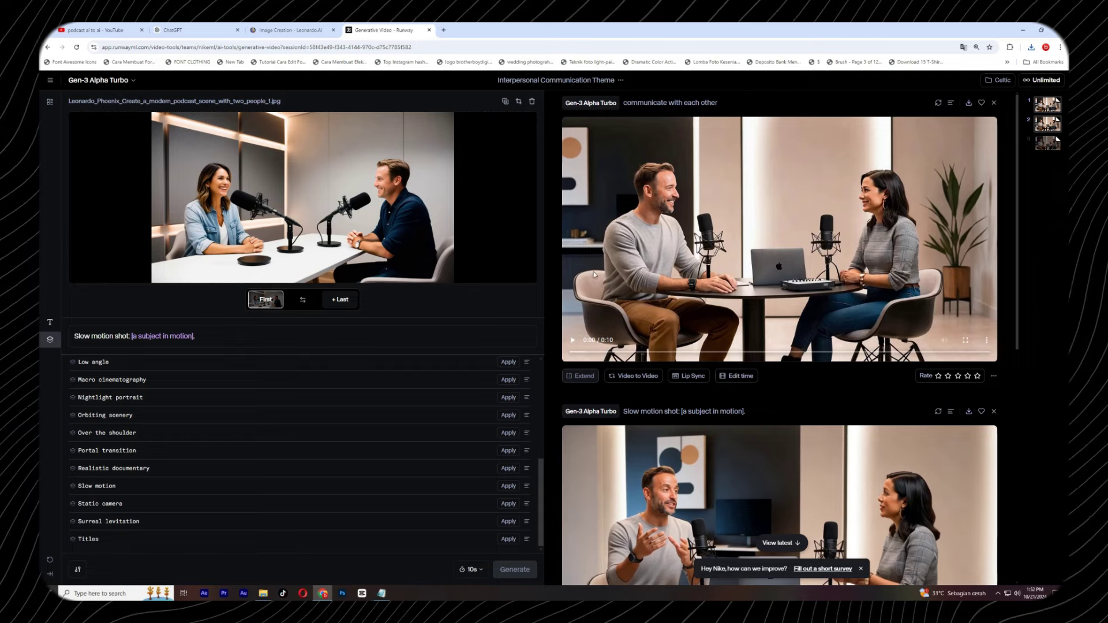
scroll(824, 218, "down", 5)
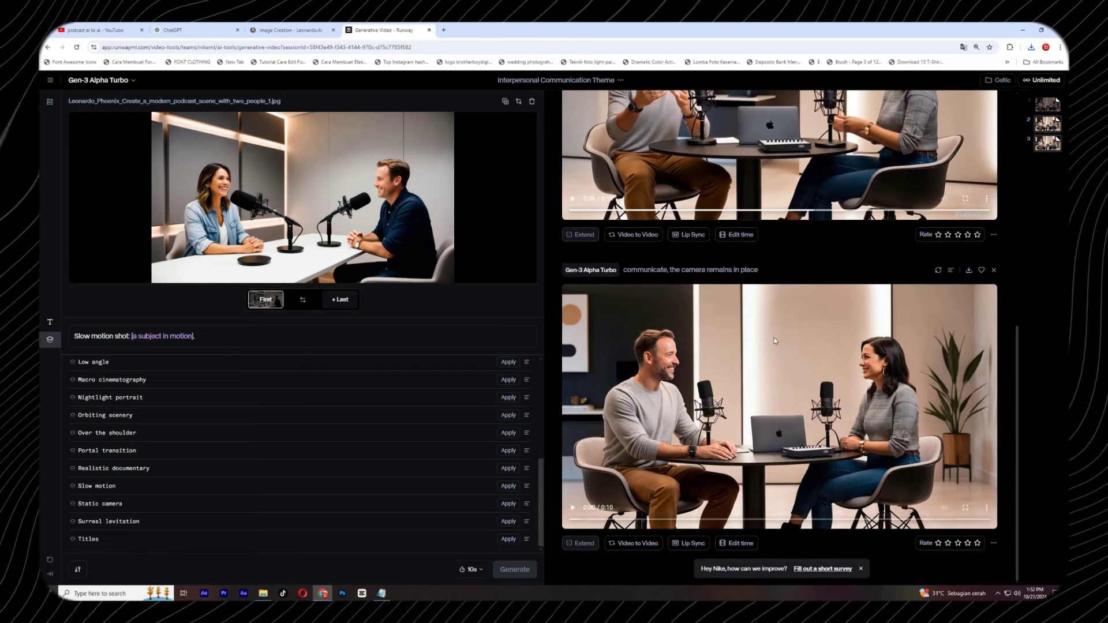
scroll(398, 525, "up", 3)
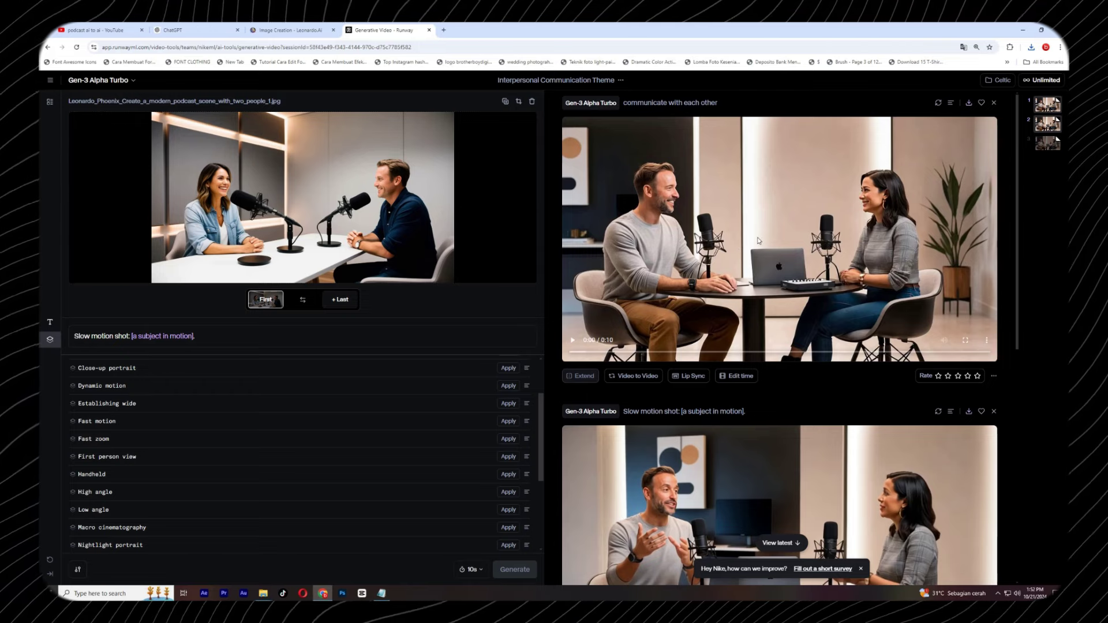
scroll(757, 243, "down", 8)
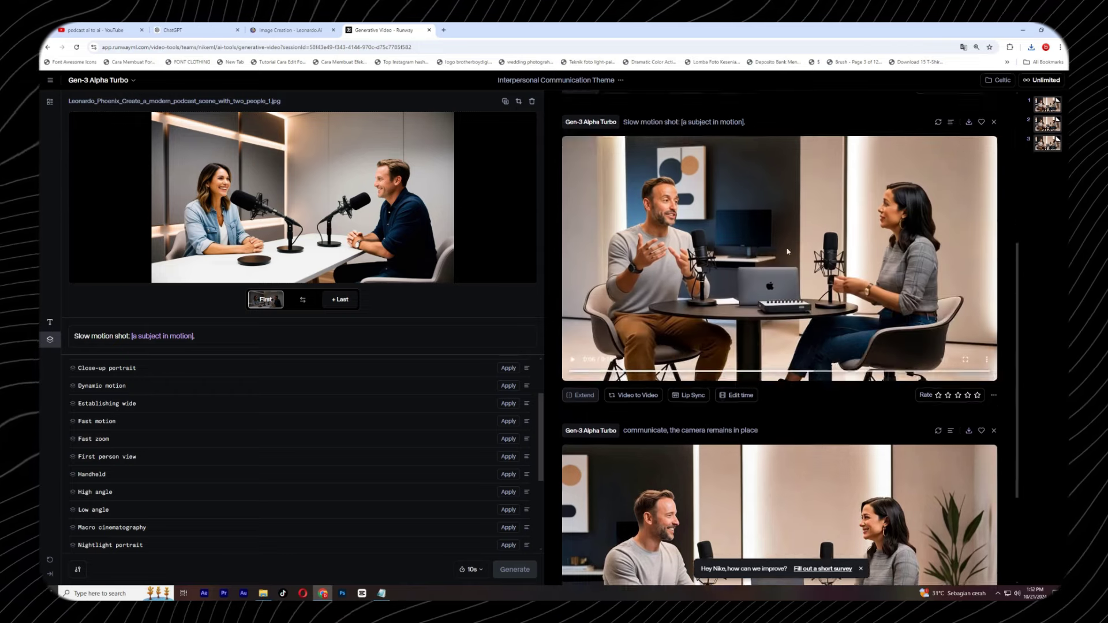
scroll(795, 279, "up", 3)
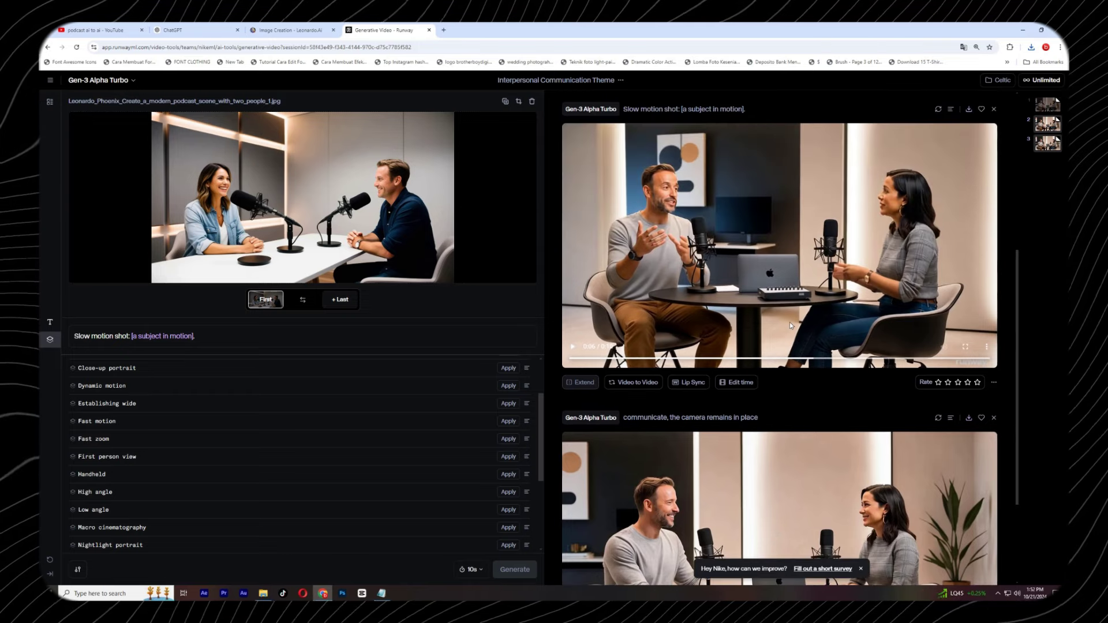
left_click(116, 81)
left_click(125, 84)
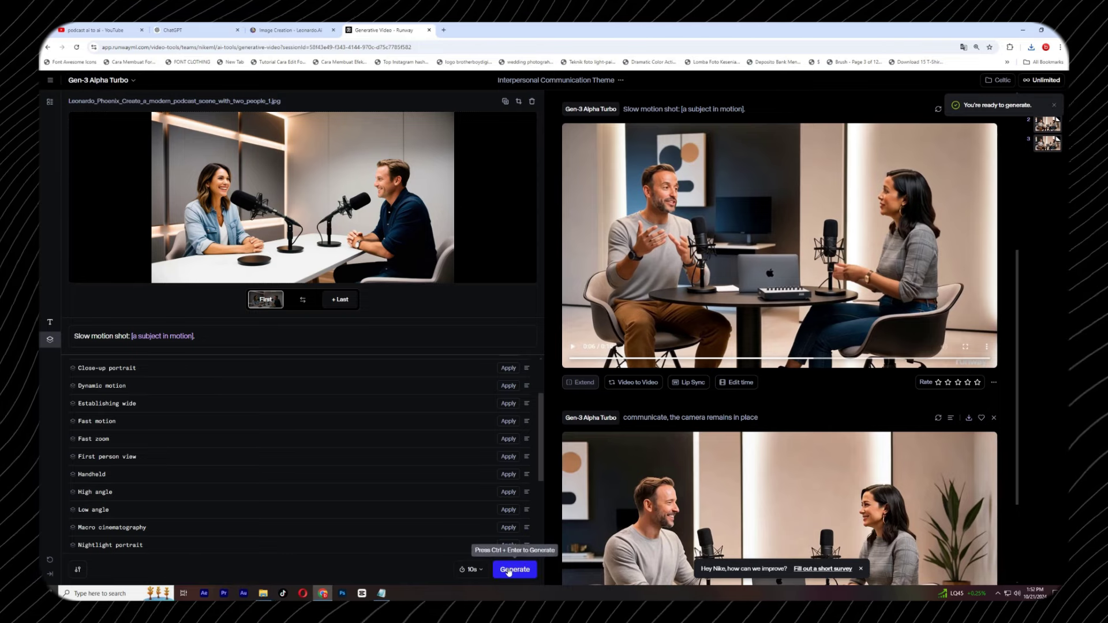
scroll(668, 379, "down", 3)
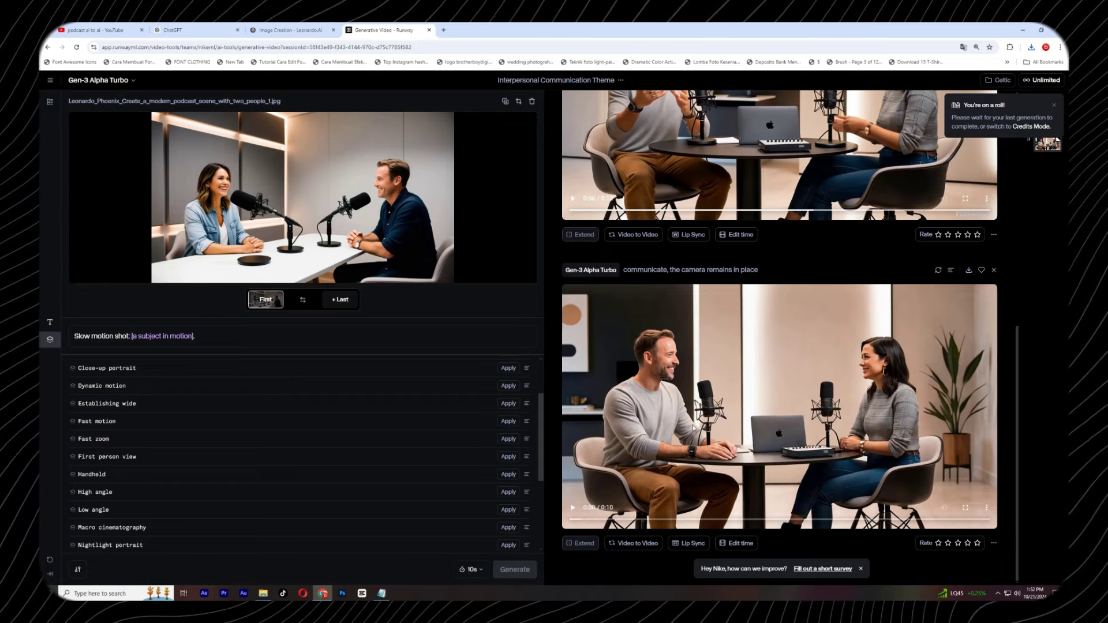
scroll(783, 265, "up", 3)
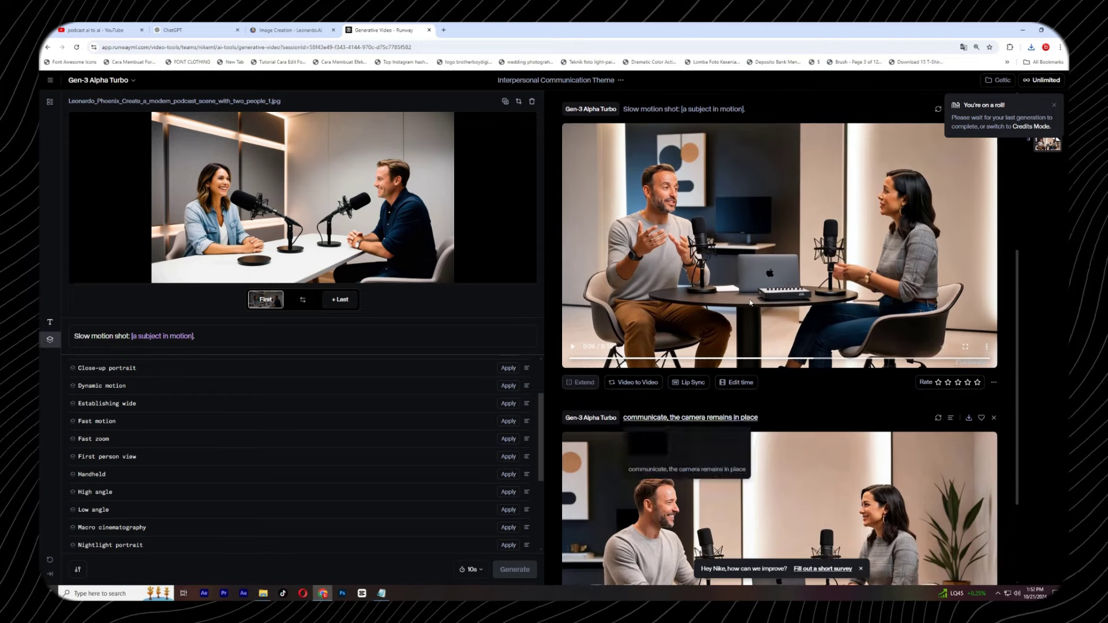
scroll(795, 241, "up", 5)
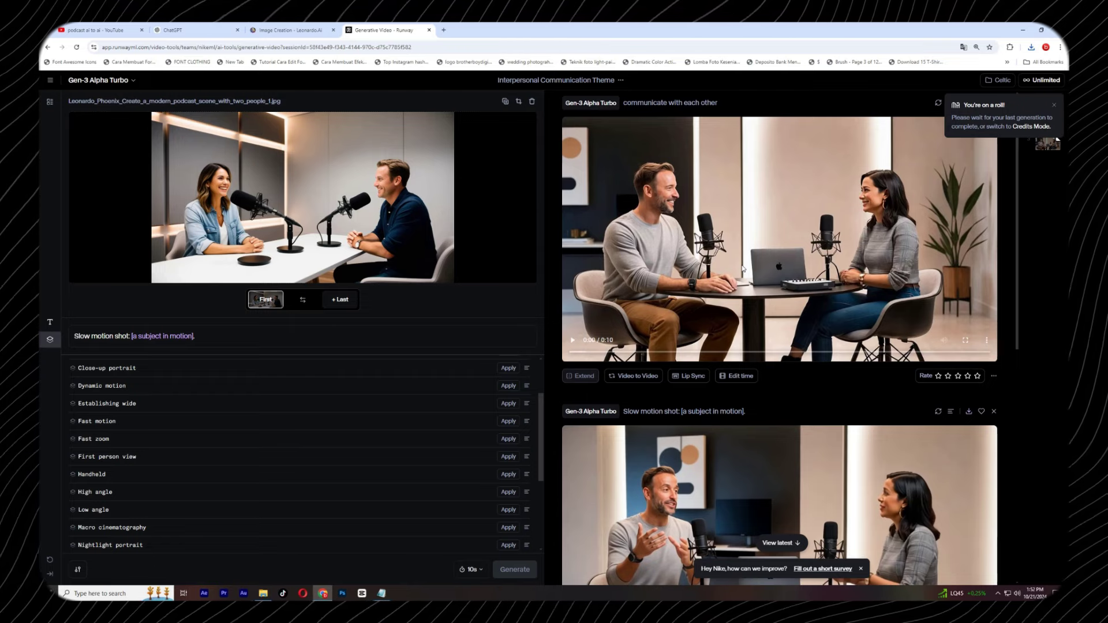
scroll(743, 268, "up", 3)
scroll(779, 289, "down", 6)
scroll(825, 328, "up", 3)
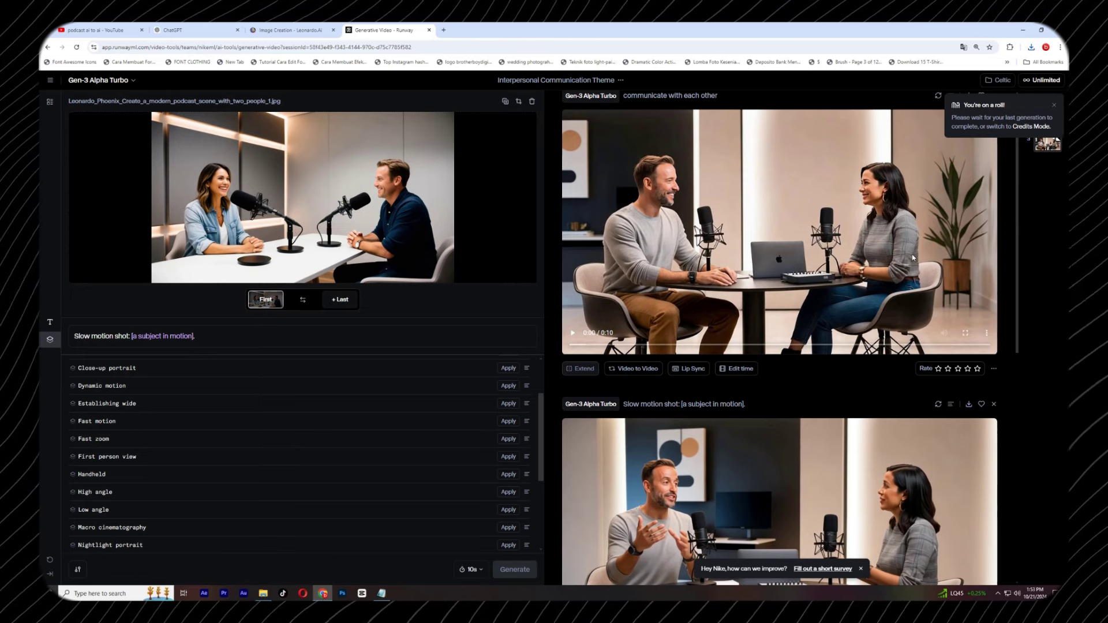
left_click(472, 572)
left_click(474, 546)
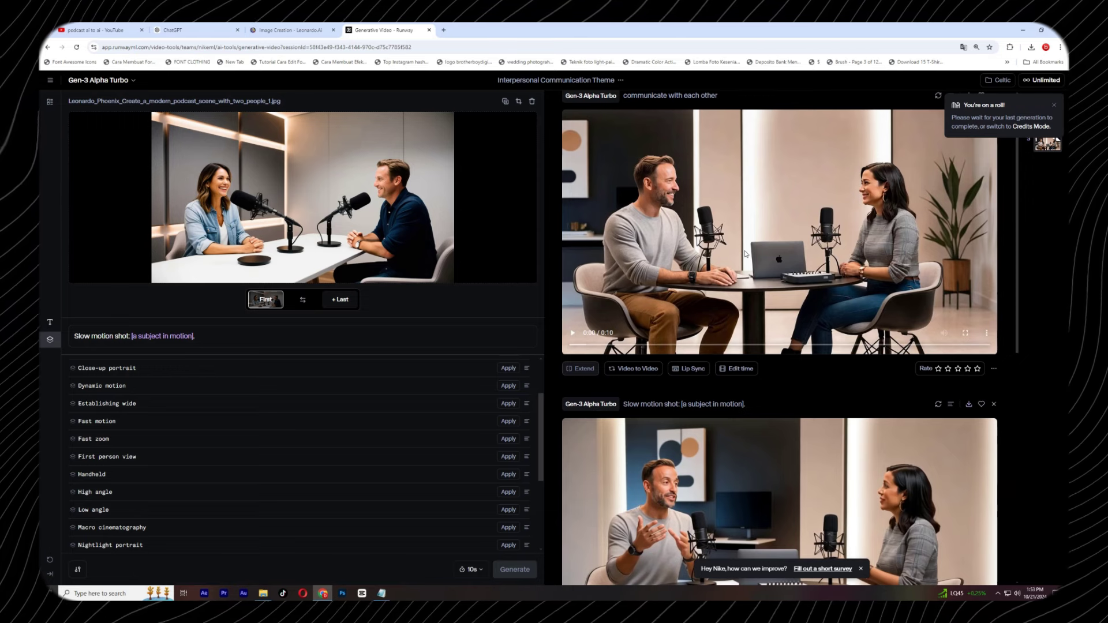
scroll(733, 289, "up", 1)
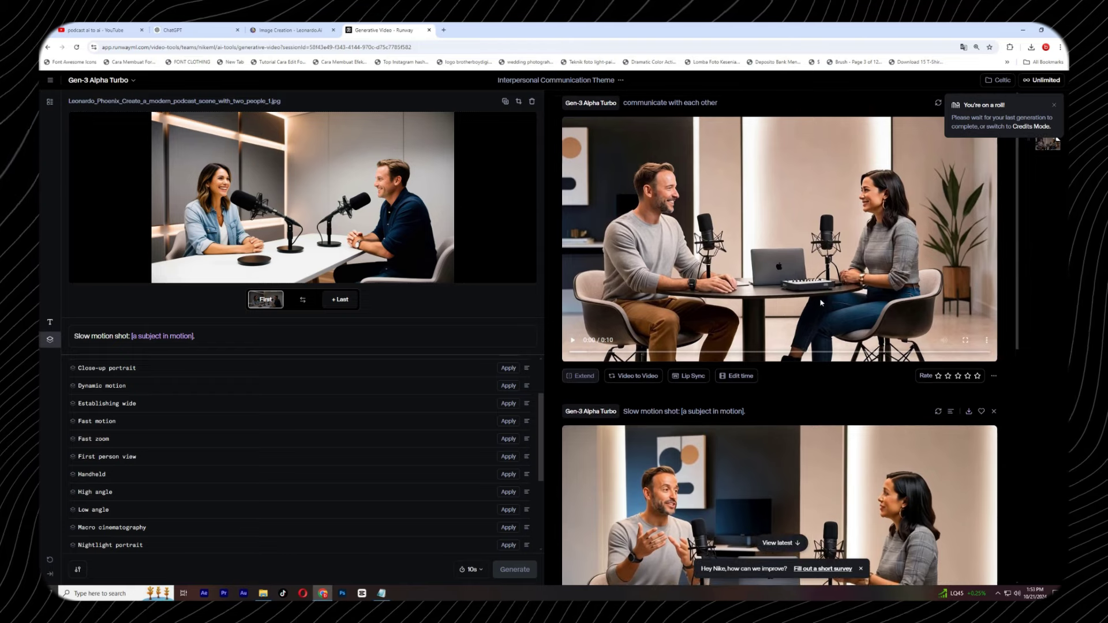
scroll(781, 265, "up", 3)
scroll(722, 173, "down", 4)
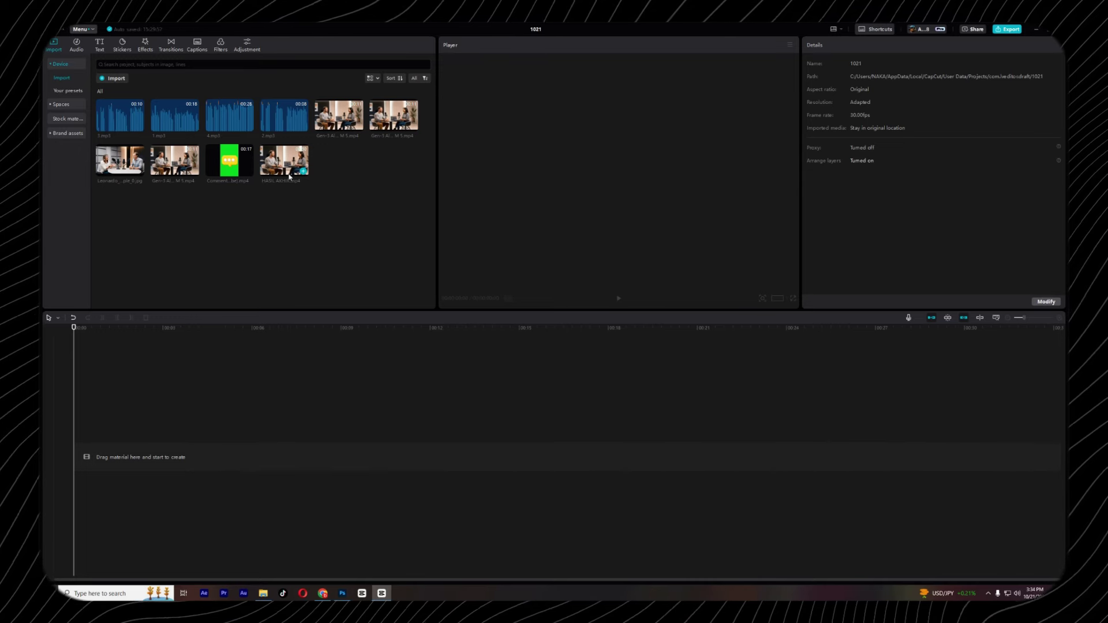
Step: Preview the finished podcast video and the Leonardo podcast image from the imported media in CapCut
key("space")
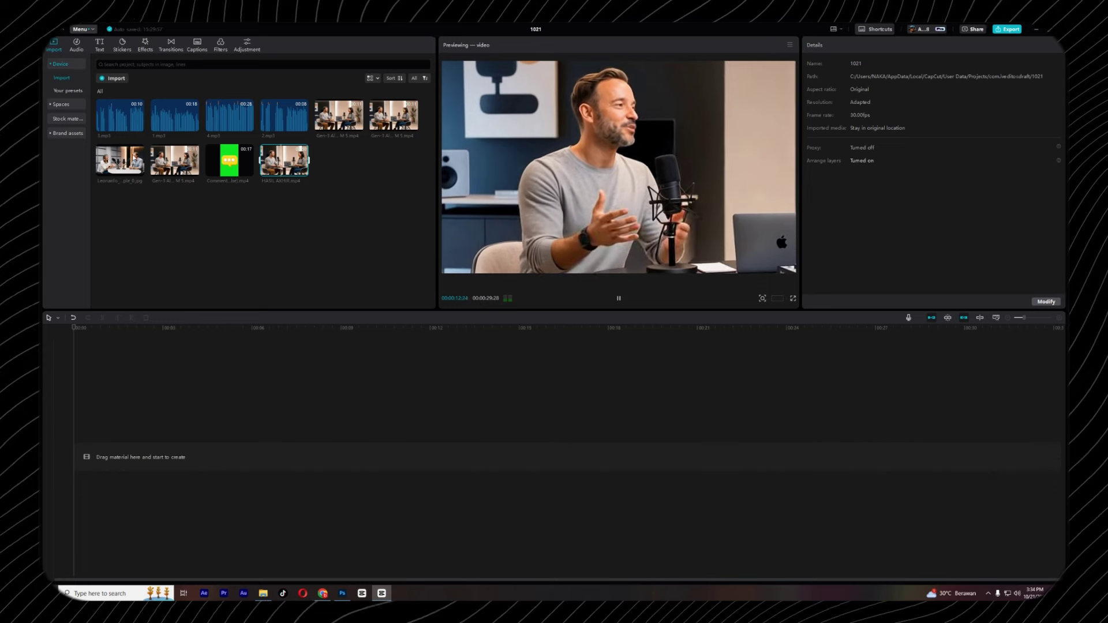
left_click(120, 161)
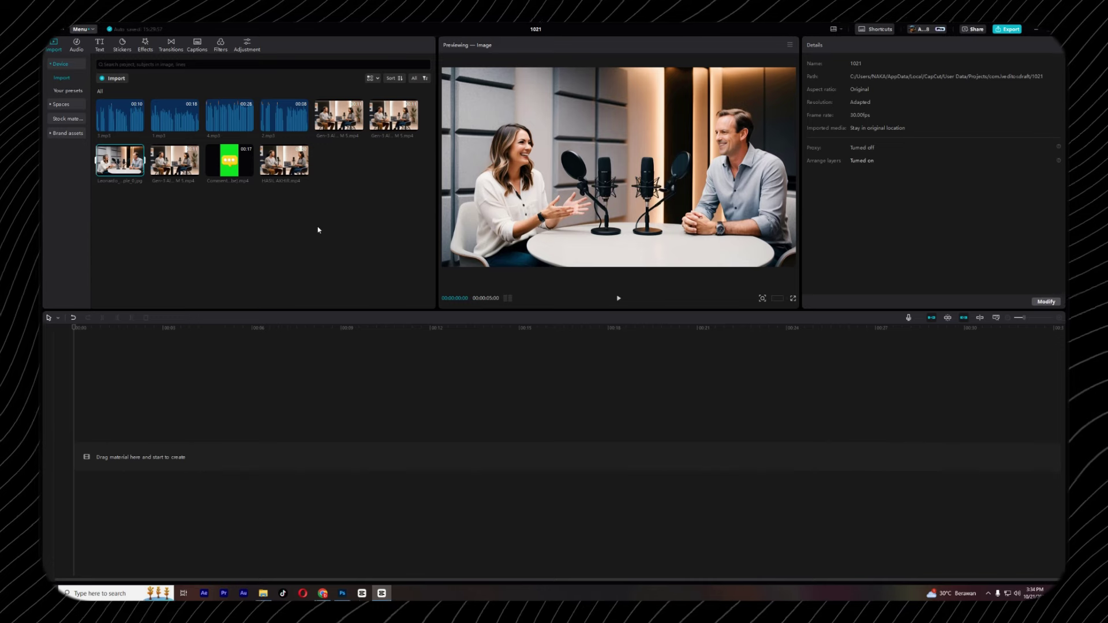
left_click(284, 161)
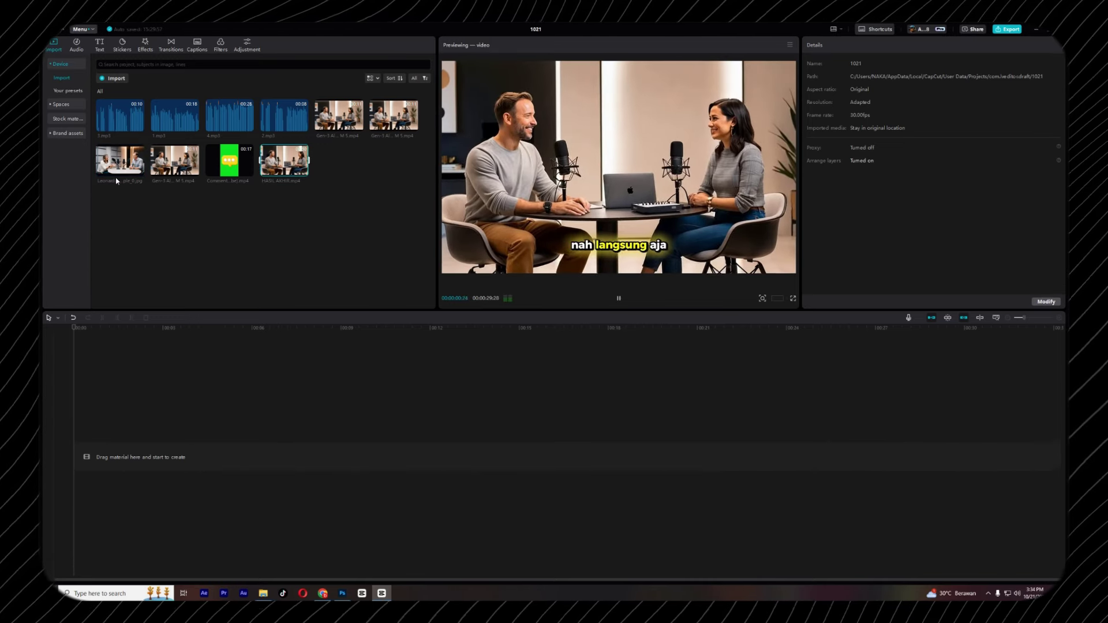
Step: Place the Leonardo podcast image at the start of the empty timeline
left_click_drag(116, 179, 114, 442)
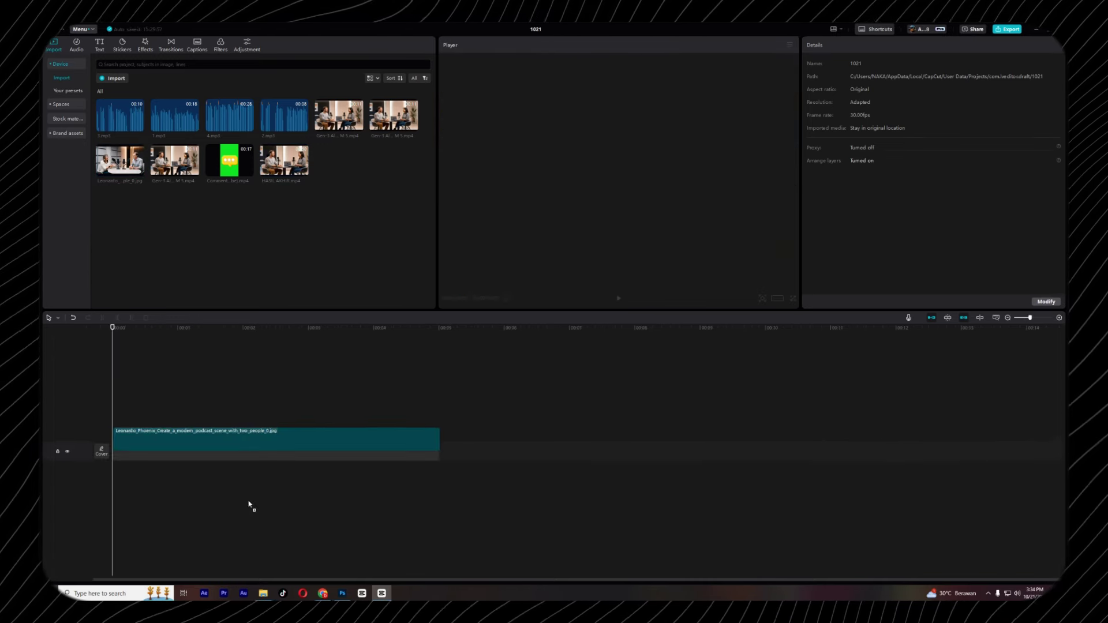
Step: Drop the Leonardo podcast image onto the main track, play it briefly and return the playhead to the start
left_click_drag(248, 505, 216, 413)
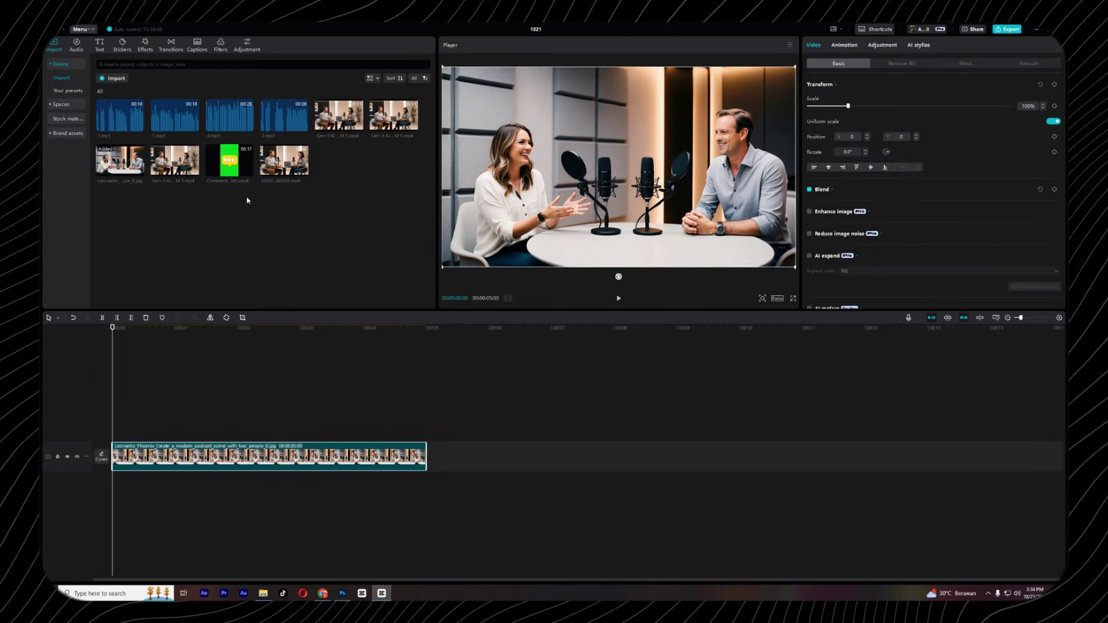
key("space")
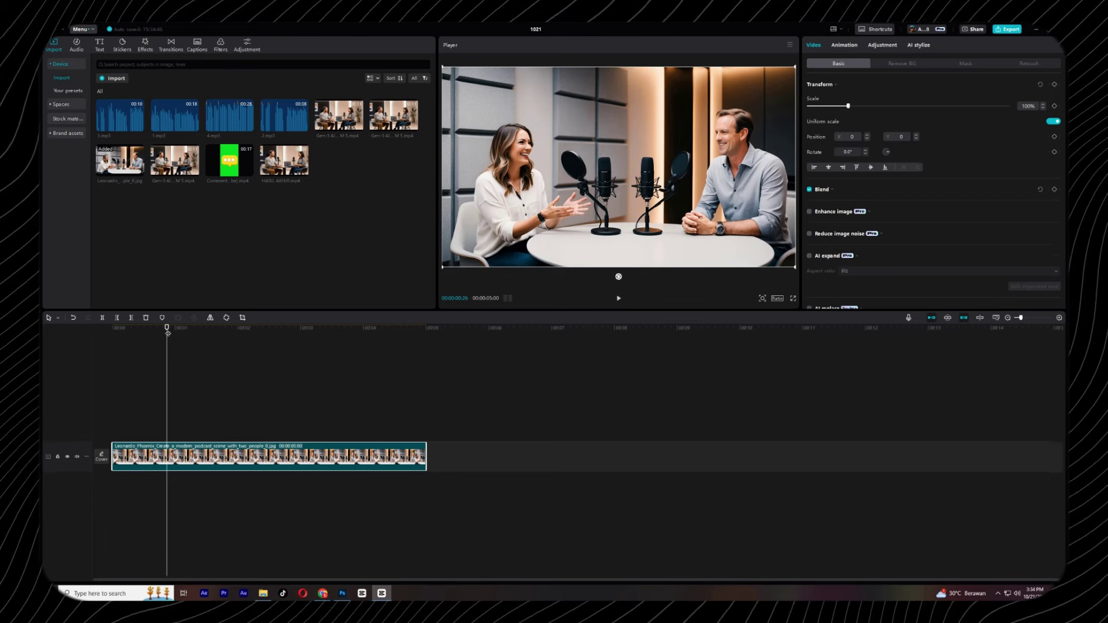
left_click_drag(167, 333, 113, 328)
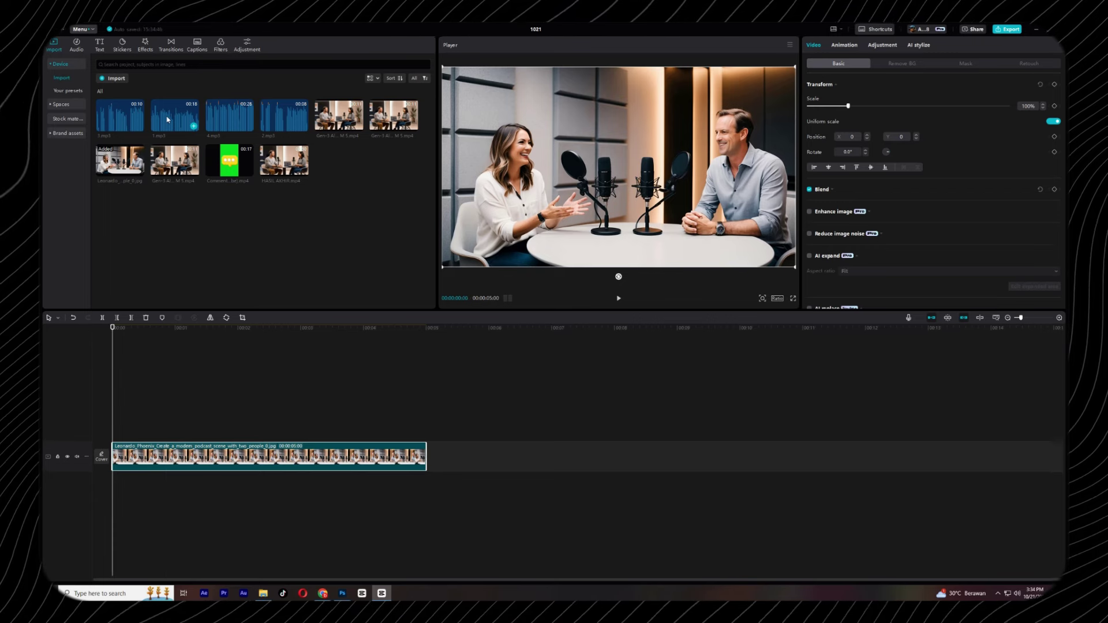
Step: Add 1.mp3 beneath the podcast image at the timeline start and raise its volume to about 9 dB
left_click_drag(167, 120, 135, 486)
key("space")
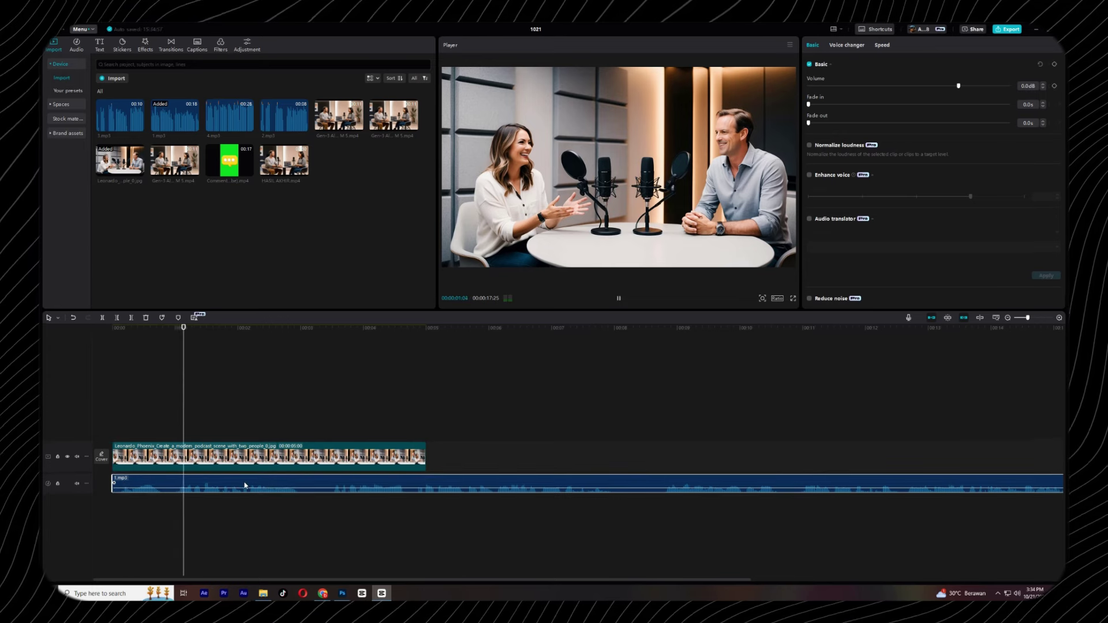
key("space")
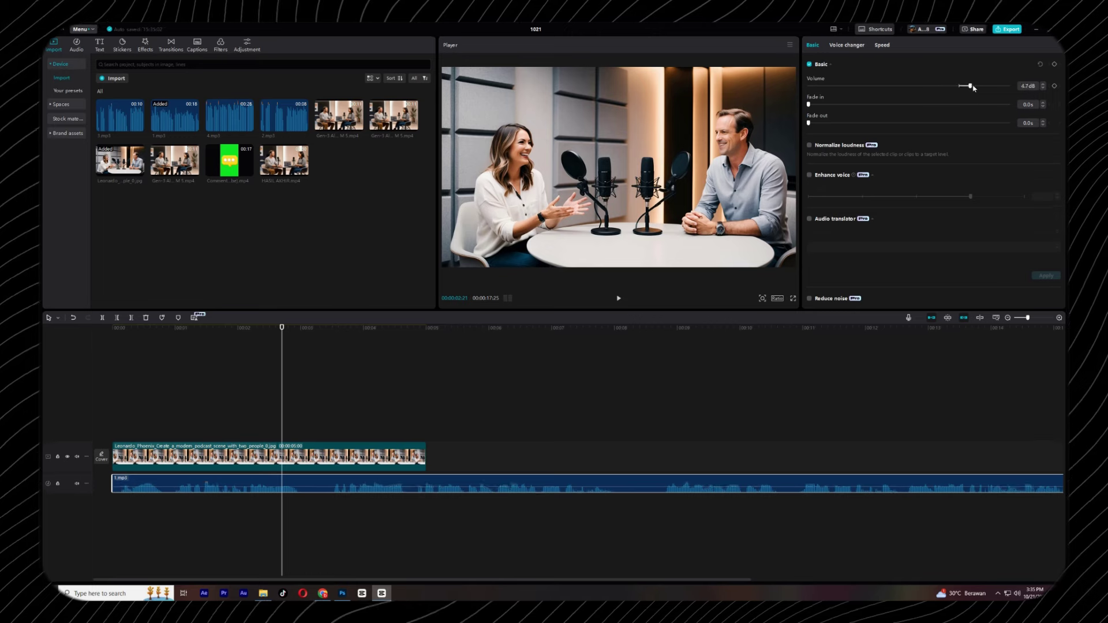
left_click_drag(973, 86, 979, 88)
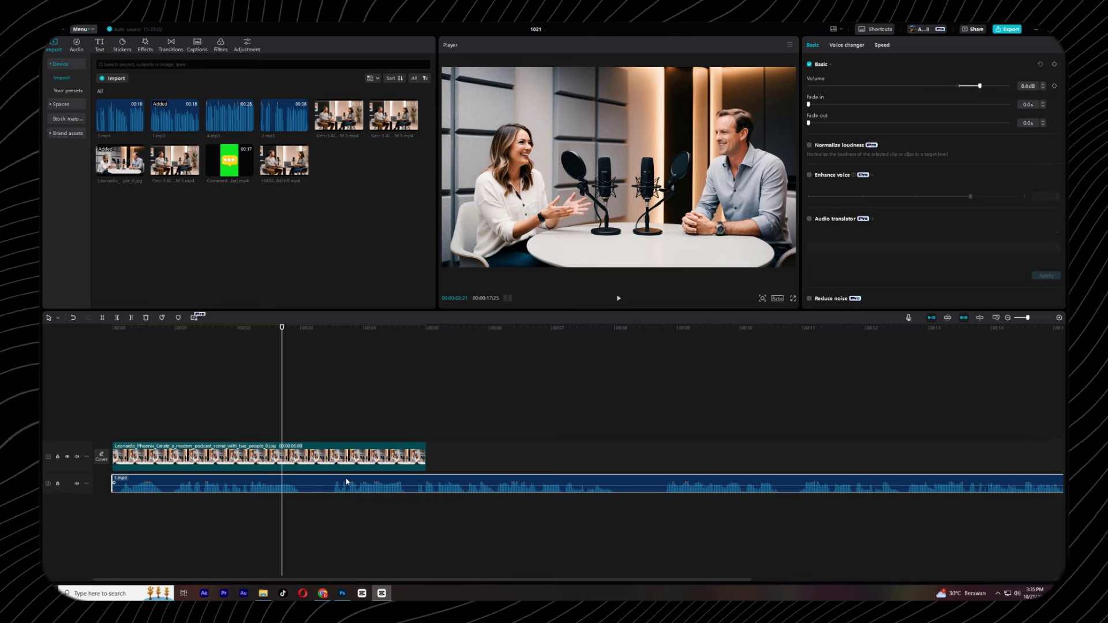
Step: Extend the podcast image clip to about 10 seconds and play the timeline from the start
left_click_drag(426, 456, 734, 456)
key("Home")
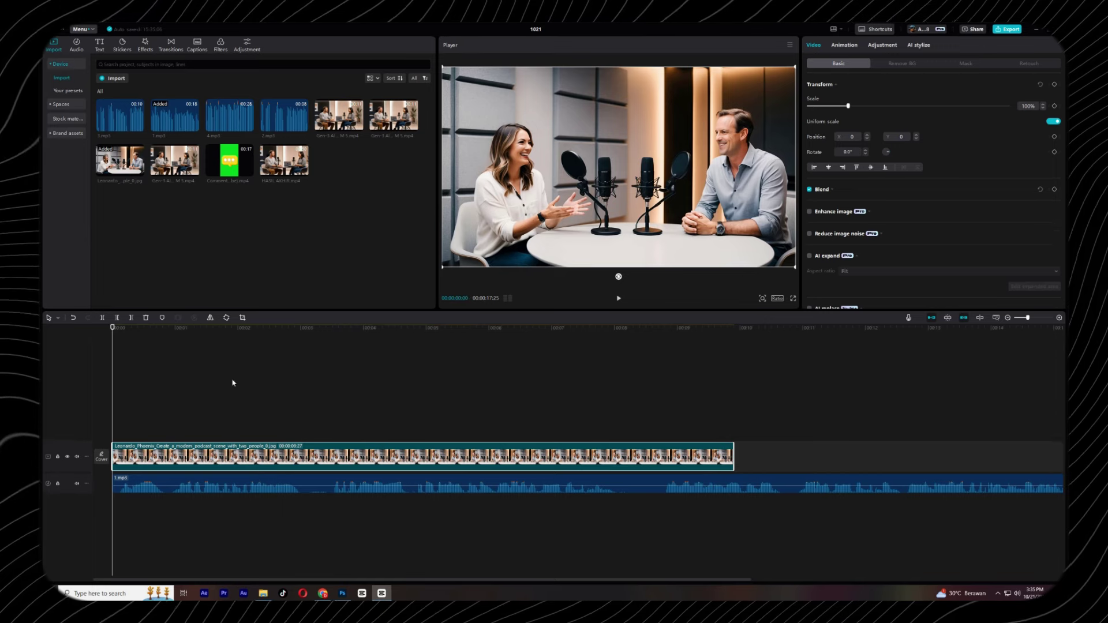
key("space")
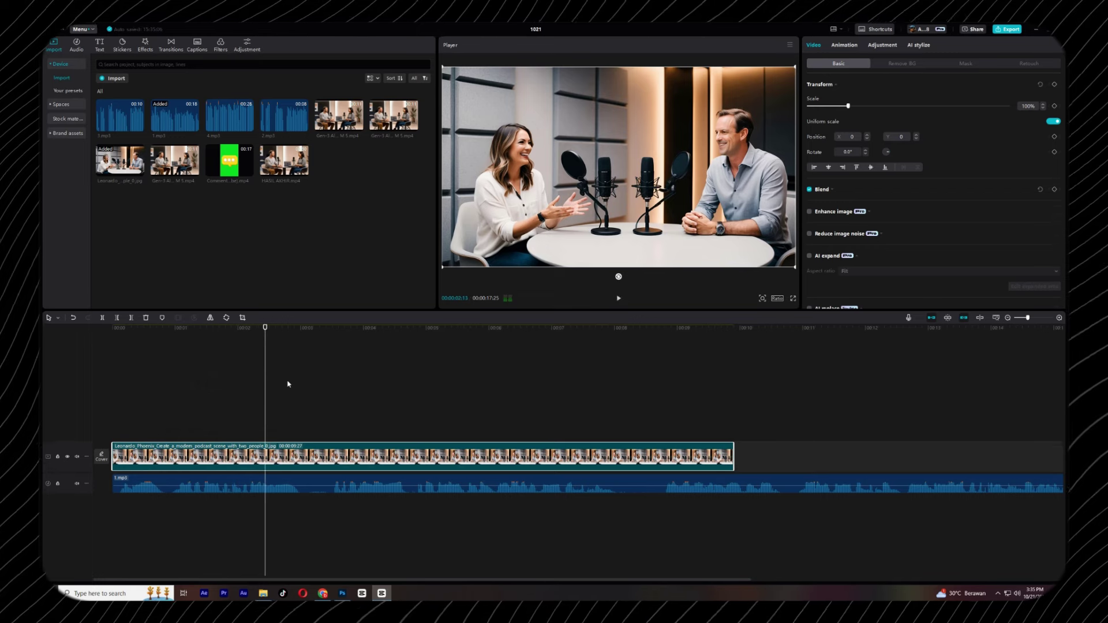
key("space")
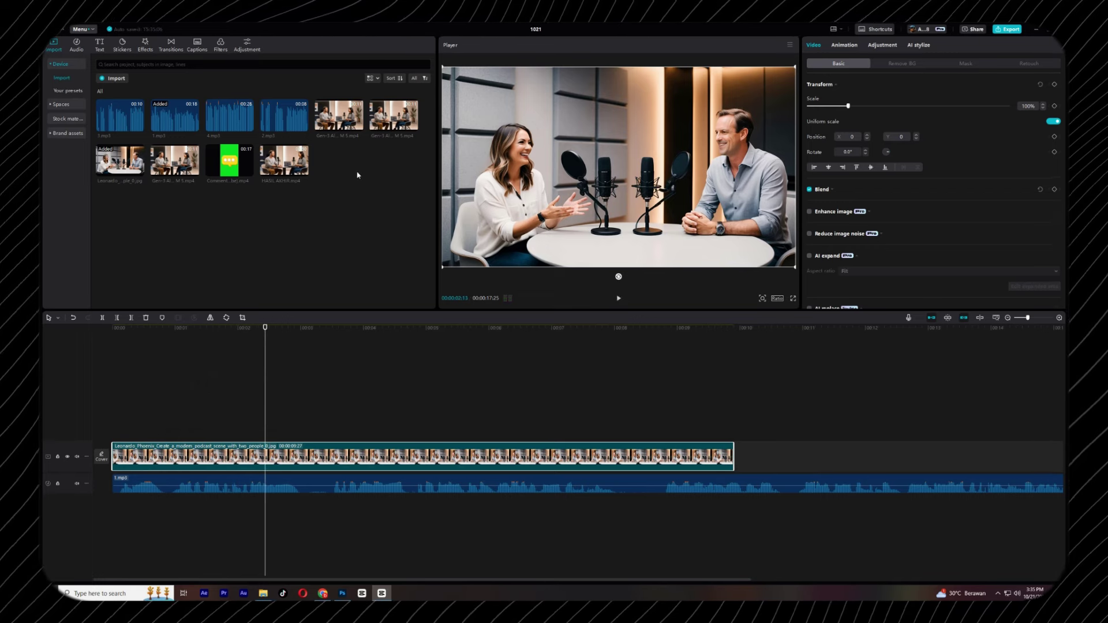
Step: Add the green-screen comment box video above the podcast image and key out its green with Chroma key, clean up edge 12
left_click_drag(241, 167, 326, 416)
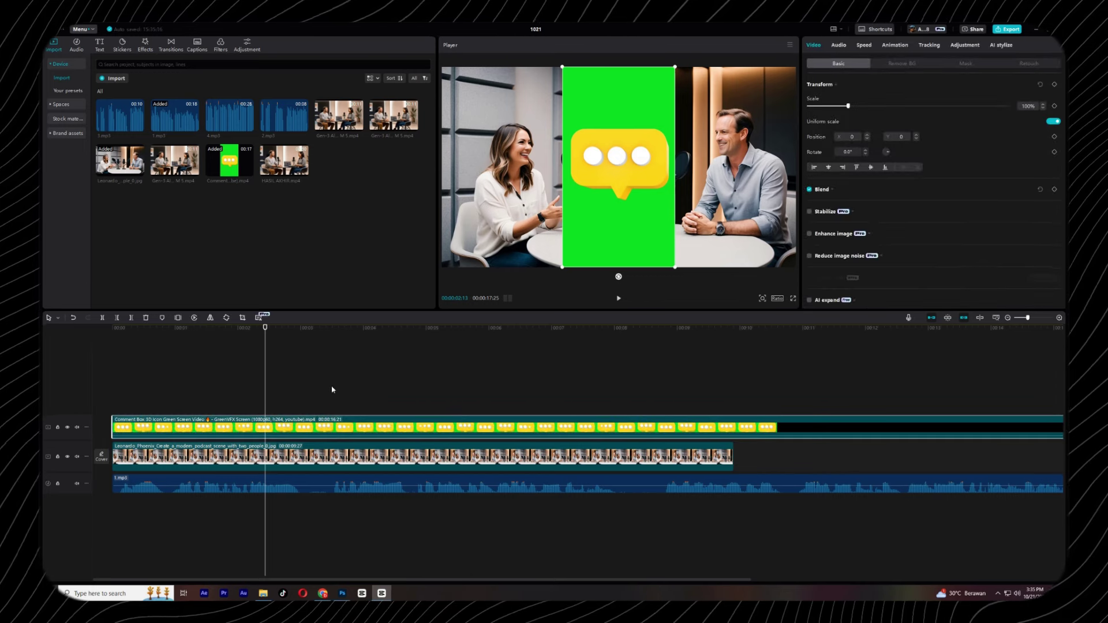
left_click(902, 63)
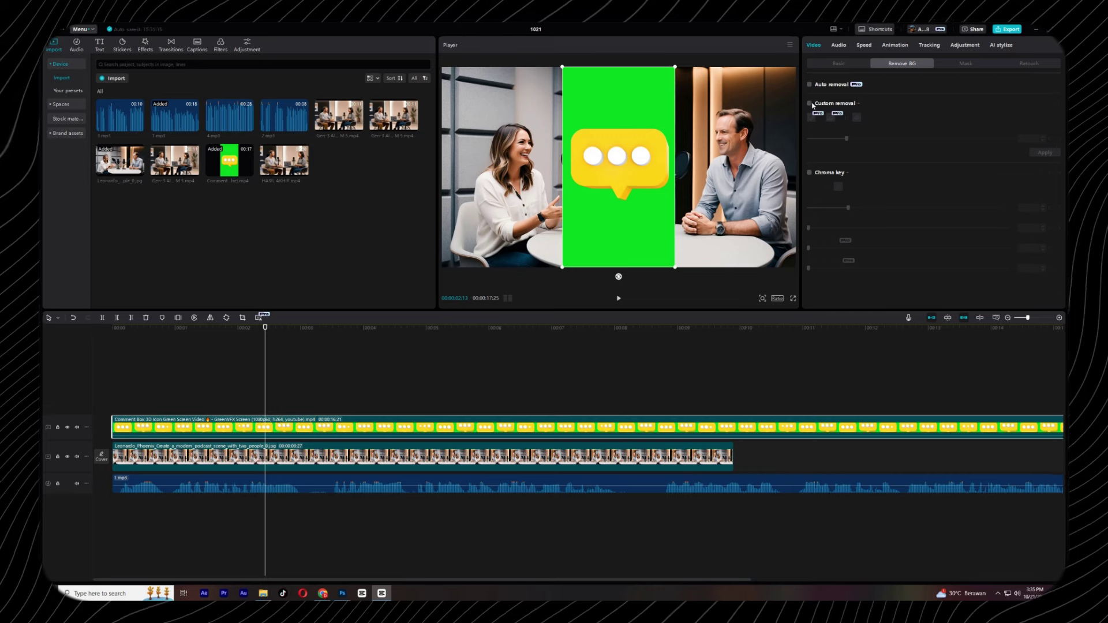
left_click(809, 173)
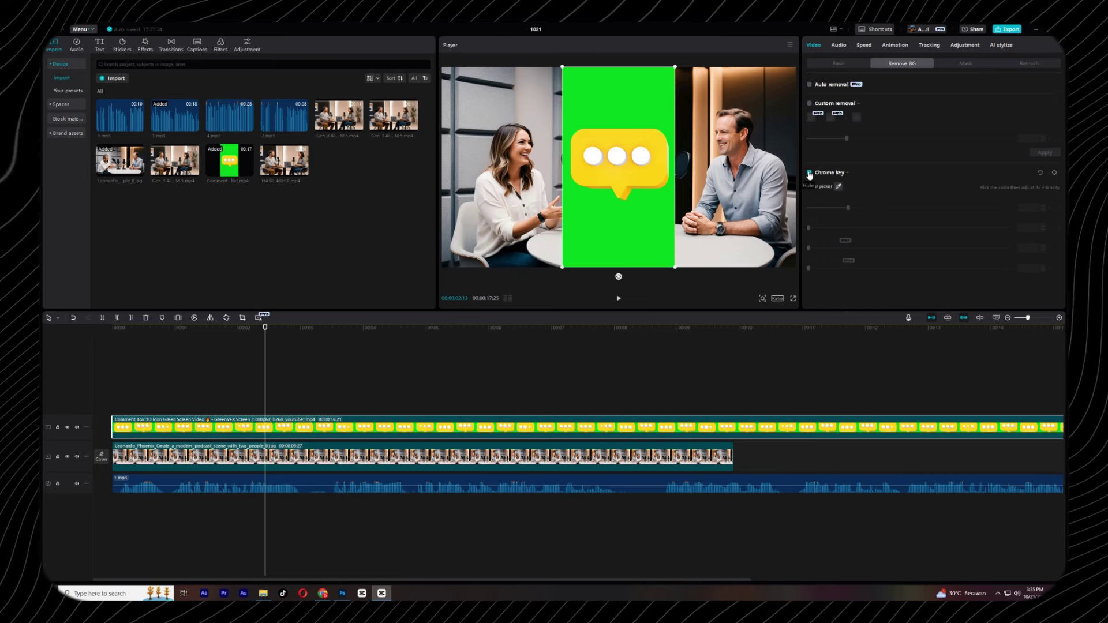
left_click(641, 221)
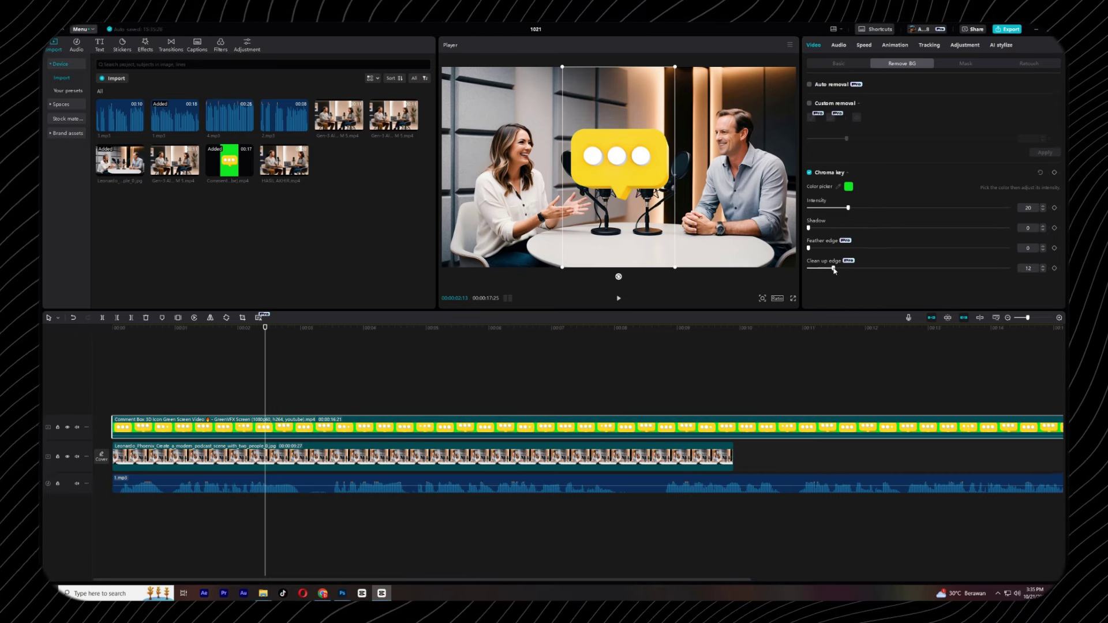
Step: Scale the comment bubble down to about 40%, place it above the woman's head and play from the start
left_click_drag(677, 69, 515, 110)
left_click_drag(531, 68, 534, 64)
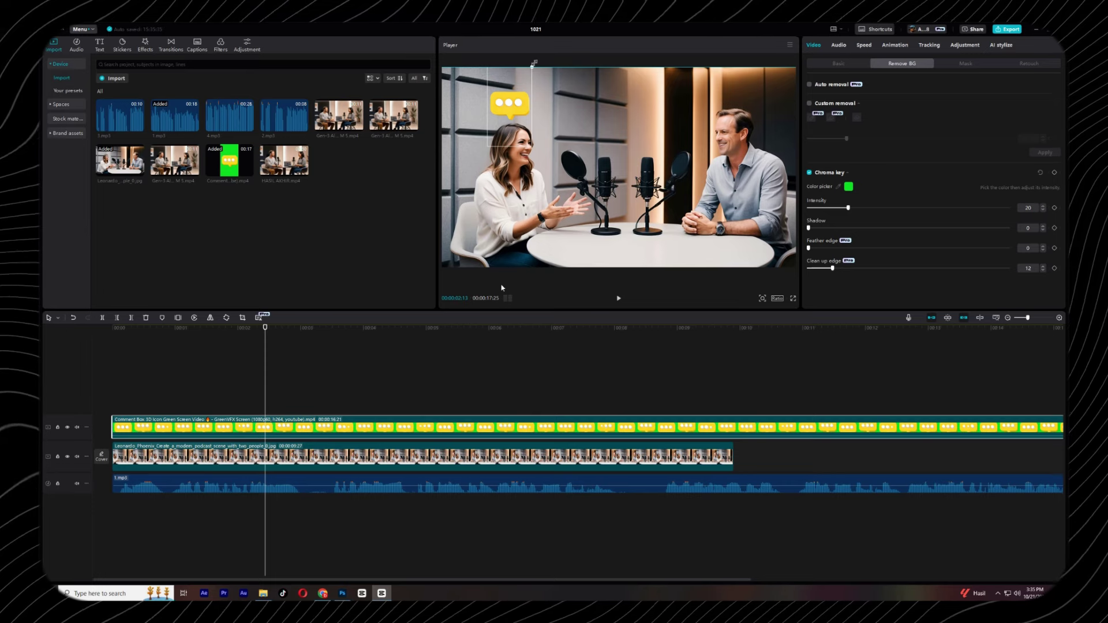
left_click(309, 377)
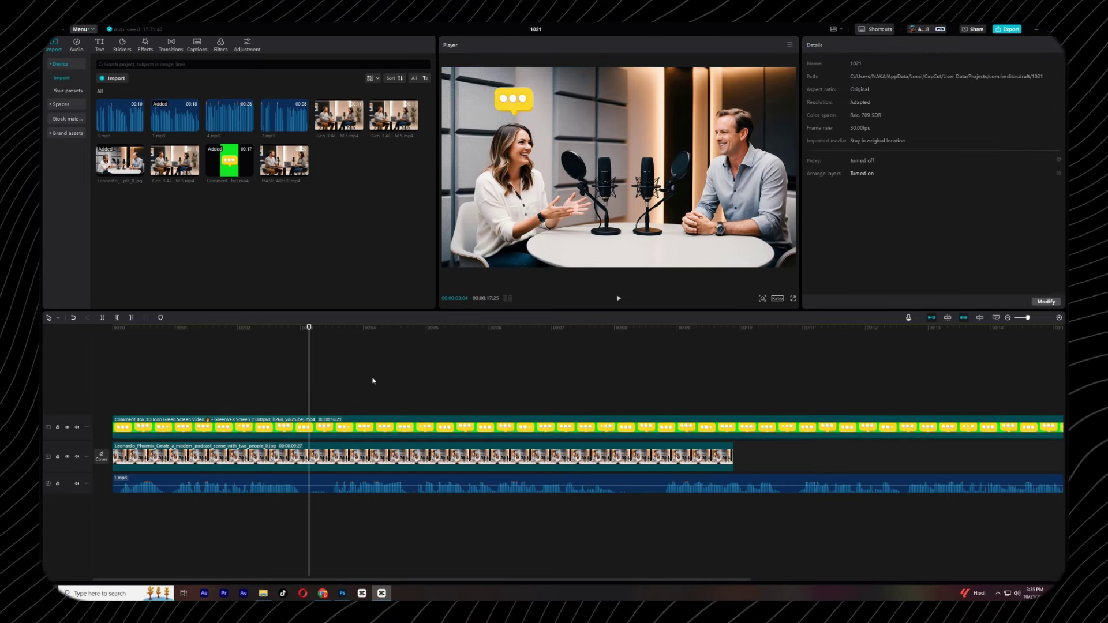
key("Home")
key("space")
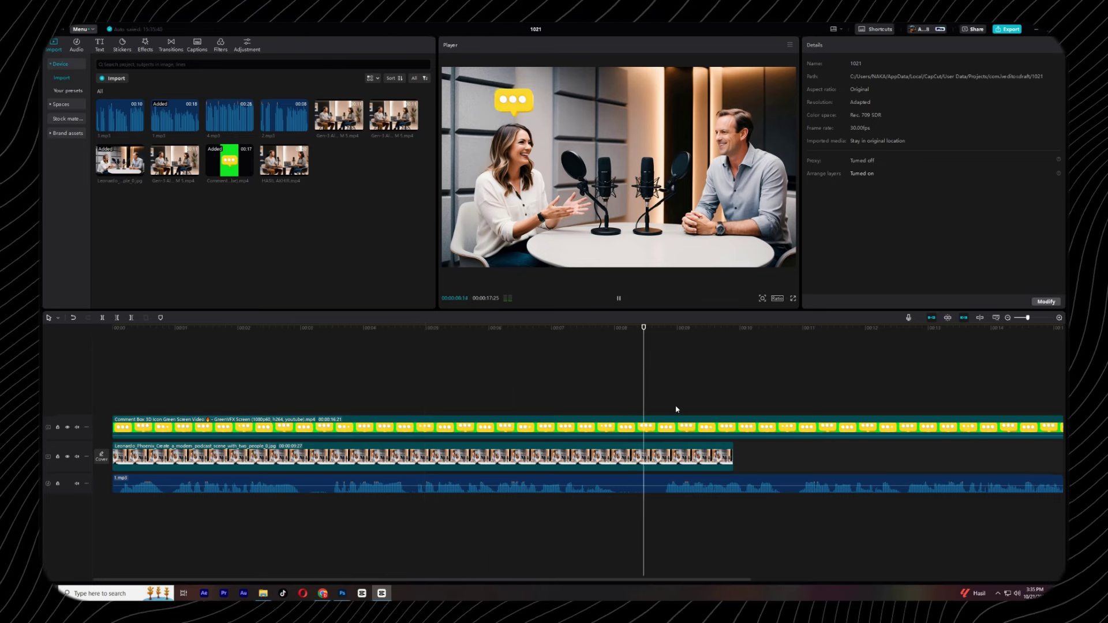
key("space")
Step: Extend the podcast image clip to about 00:00:17:22, close to the end of 1.mp3
left_click(1022, 321)
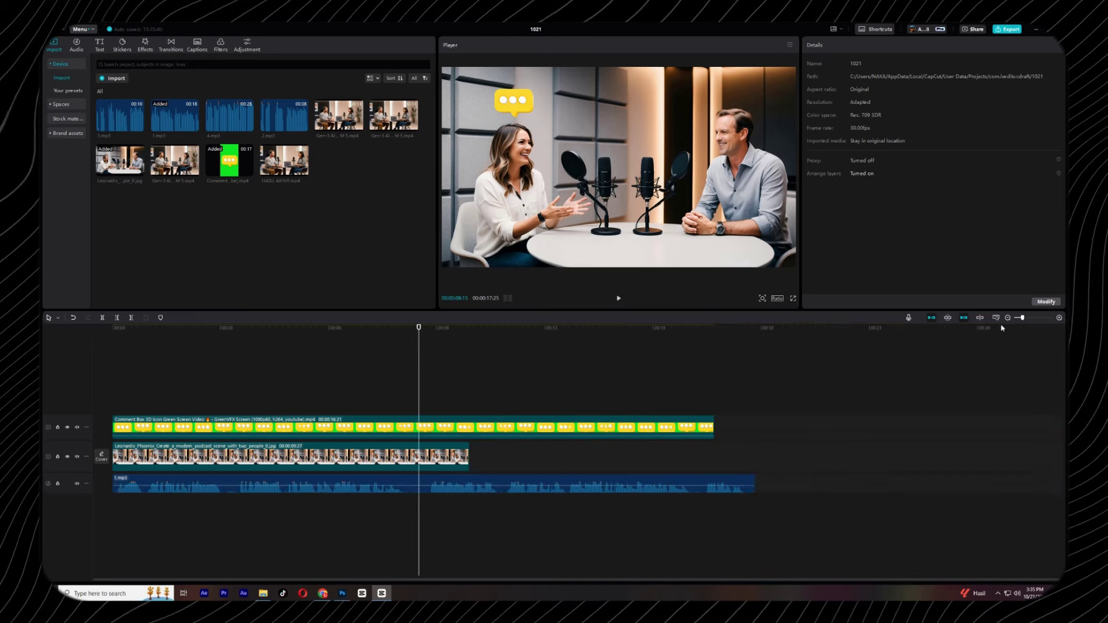
left_click(465, 457)
left_click_drag(471, 456, 750, 462)
left_click(712, 428)
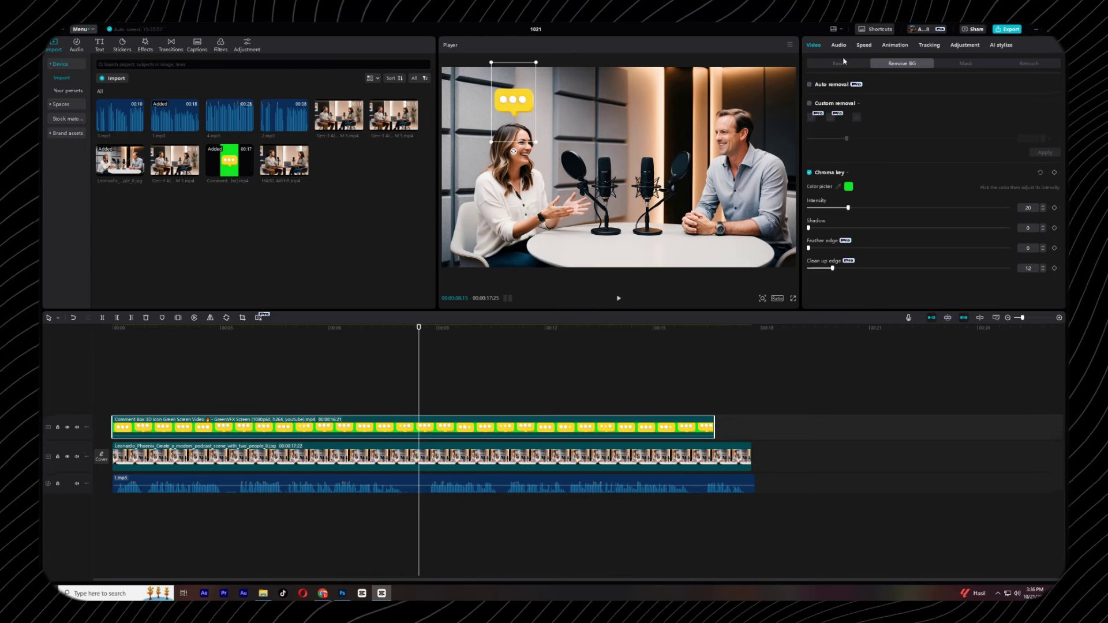
Step: Play the closing part of 1.mp3 and cut all three tracks at 00:00:16:05, deleting the leftover ends
left_click_drag(734, 386, 704, 510)
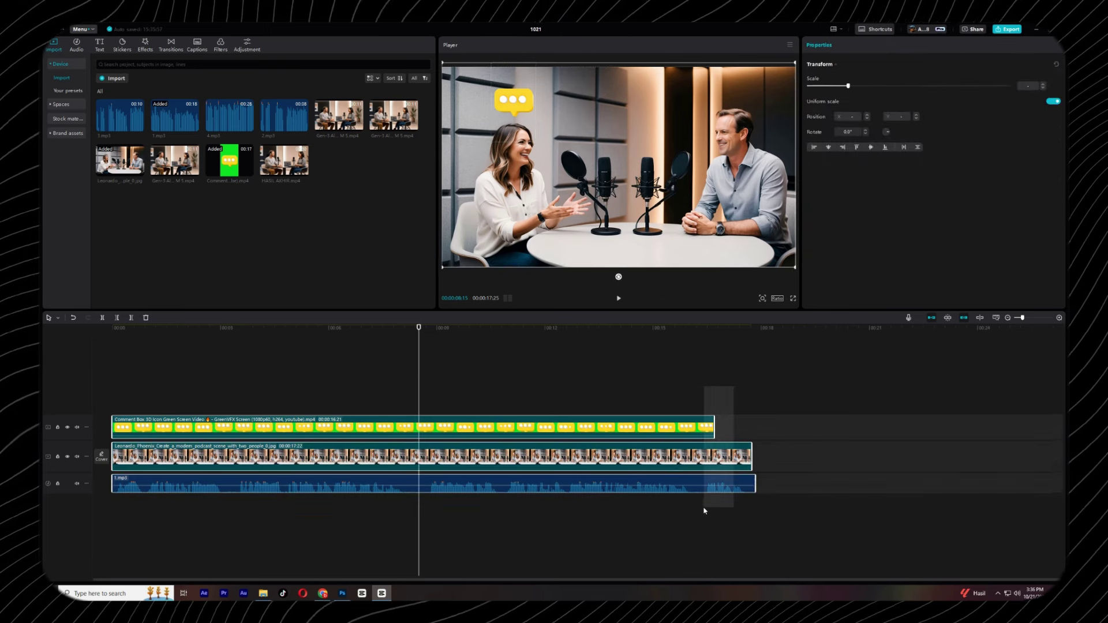
left_click(701, 347)
key("space")
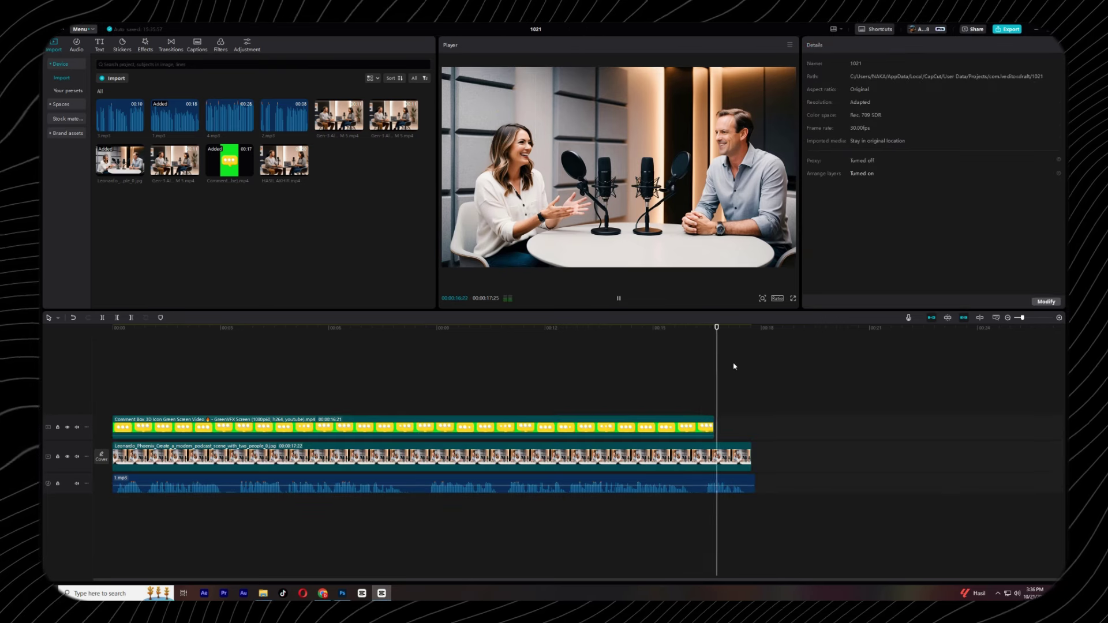
left_click(628, 352)
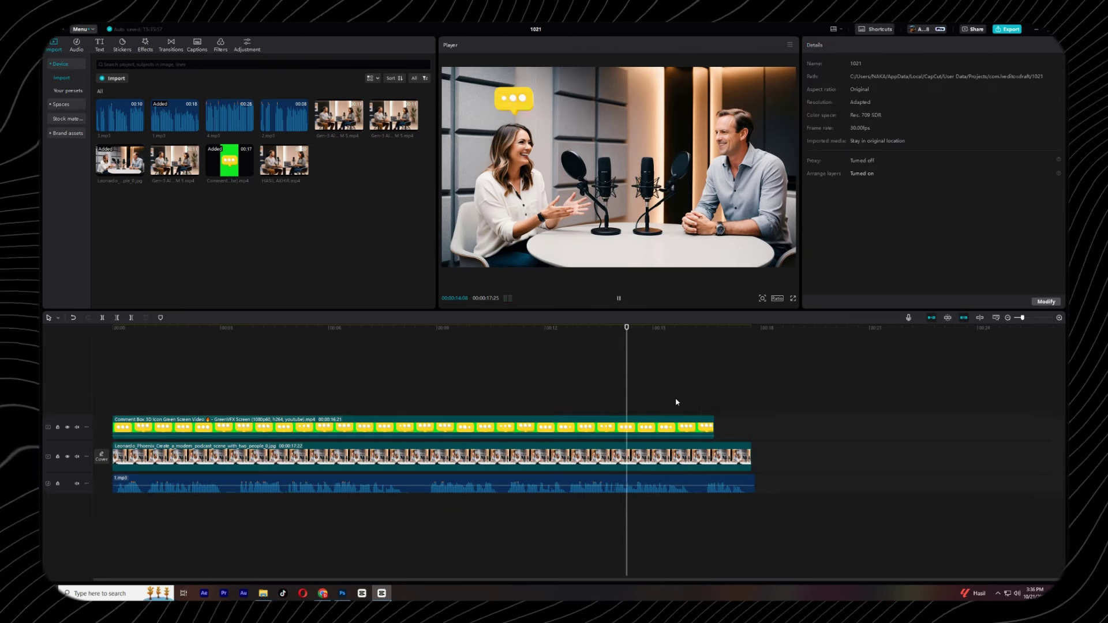
key("space")
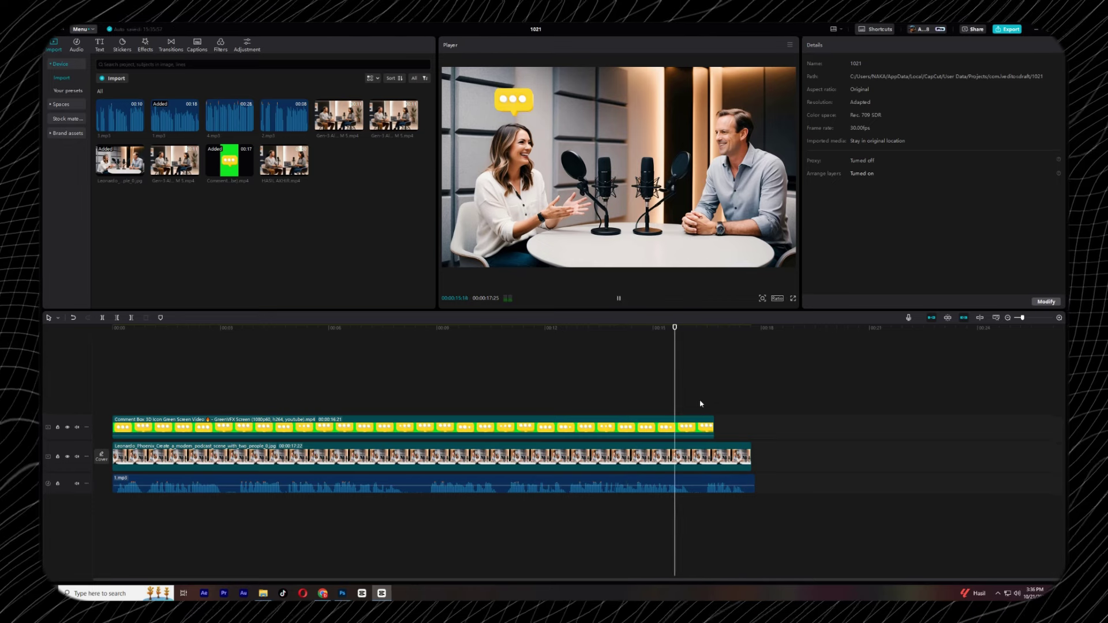
key("space")
key("ctrl+a")
key("ctrl+b")
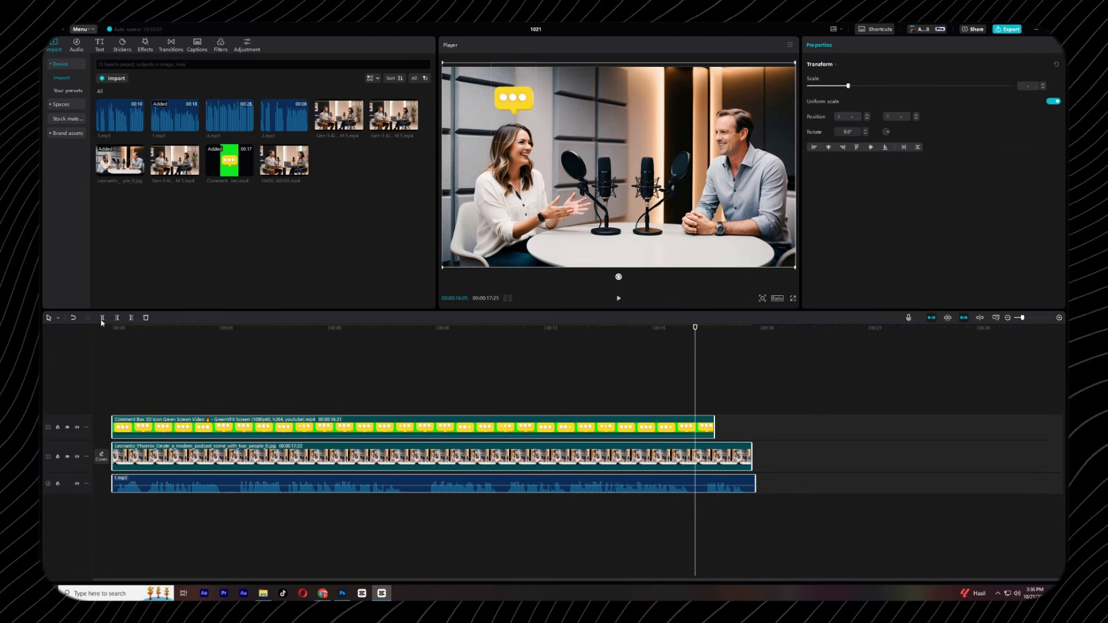
key("Delete")
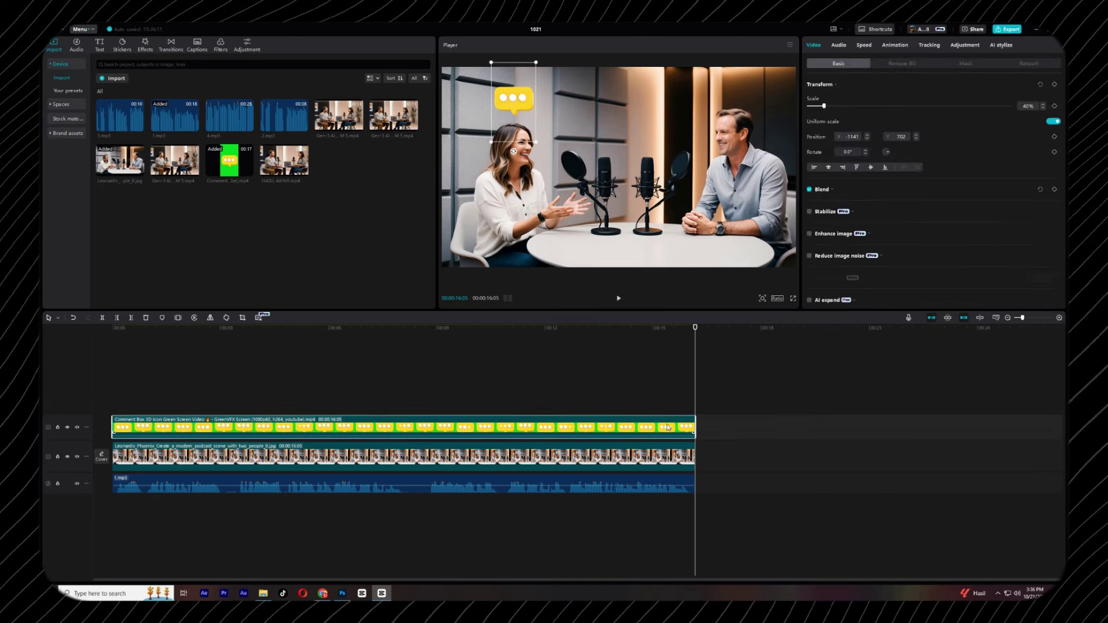
Step: Duplicate the comment box clip directly after the original and extend the podcast image clip to about 00:00:25:22
key("ctrl+c")
key("ctrl+v")
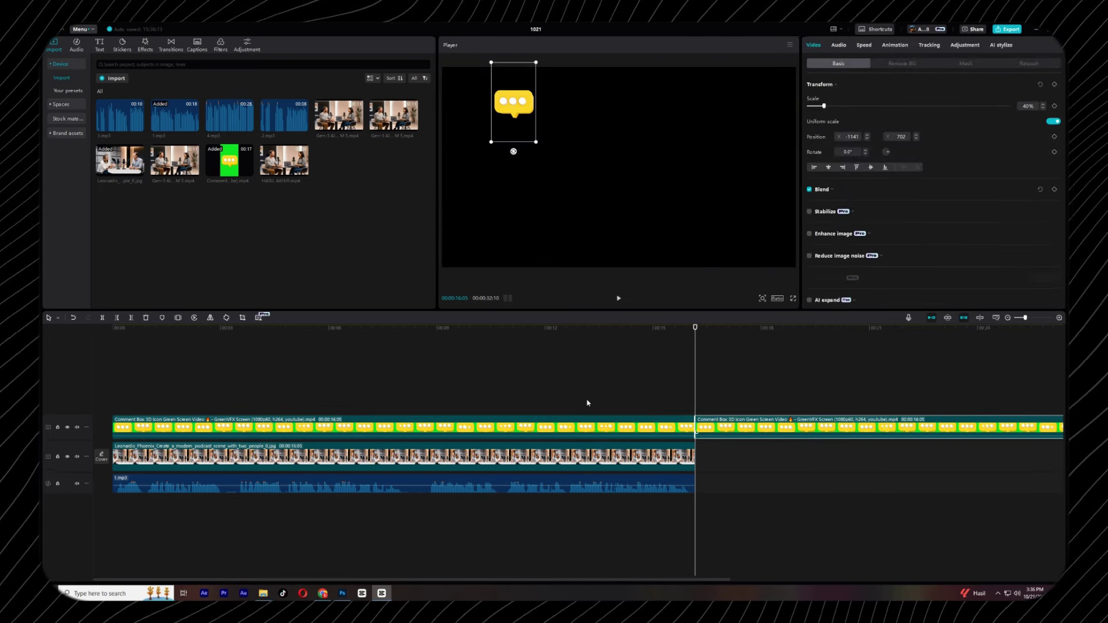
left_click_drag(131, 165, 228, 193)
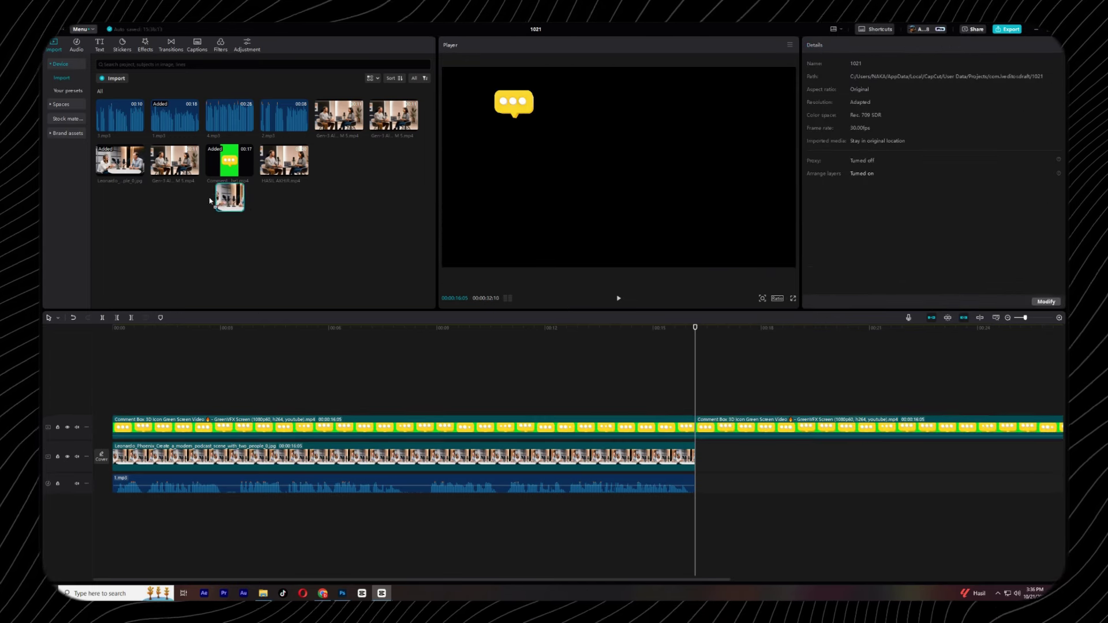
left_click(686, 457)
left_click_drag(697, 453, 1040, 455)
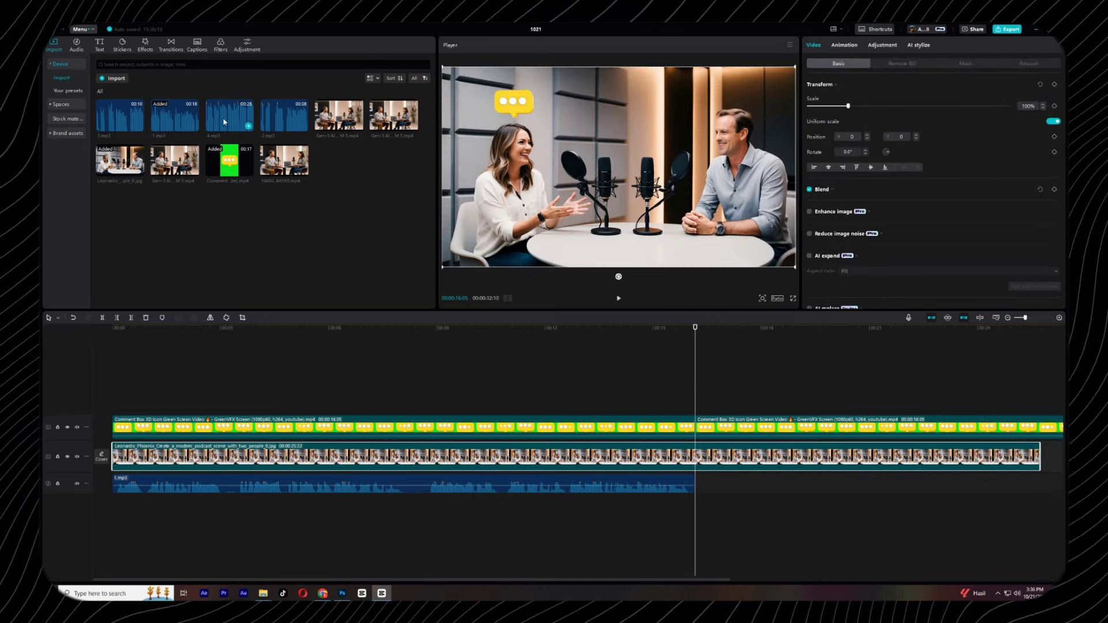
Step: Add 2.mp3 right after 1.mp3 and move the second comment bubble above the man's head
left_click_drag(268, 122, 701, 488)
key("space")
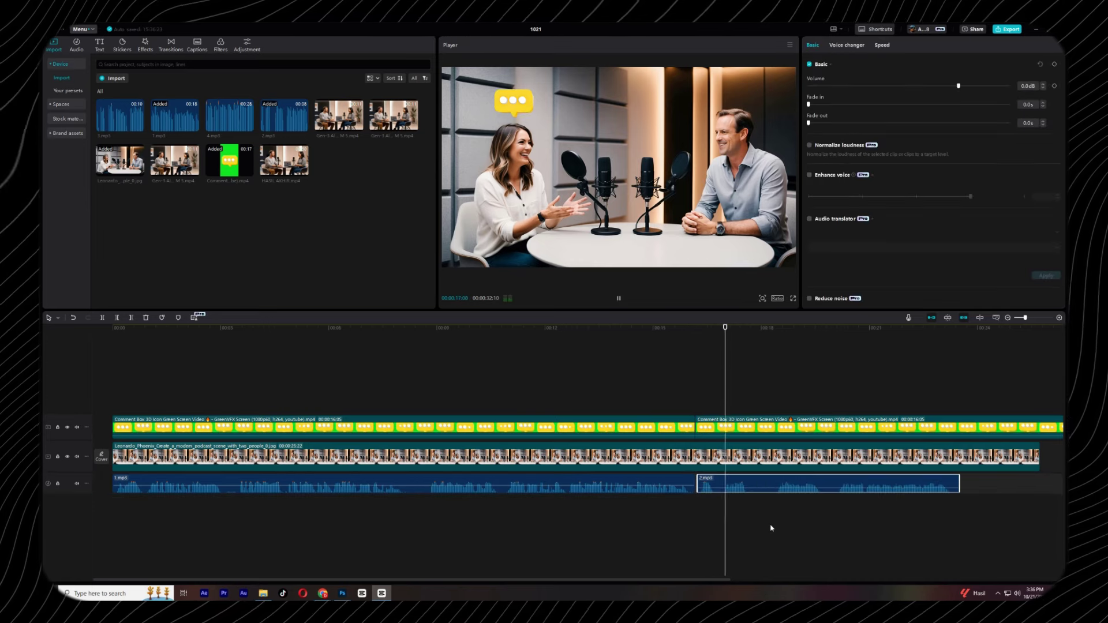
left_click(735, 427)
left_click_drag(513, 98, 734, 94)
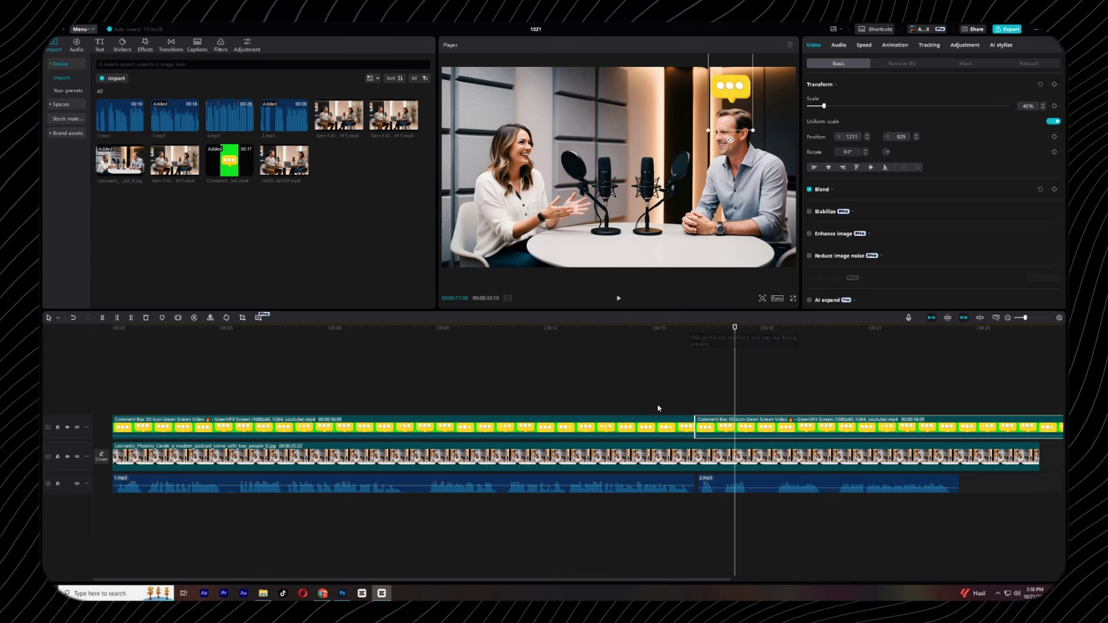
Step: Play the timeline across the change of speakers to check both comment bubbles, and return the playhead to the start
left_click(631, 398)
key("space")
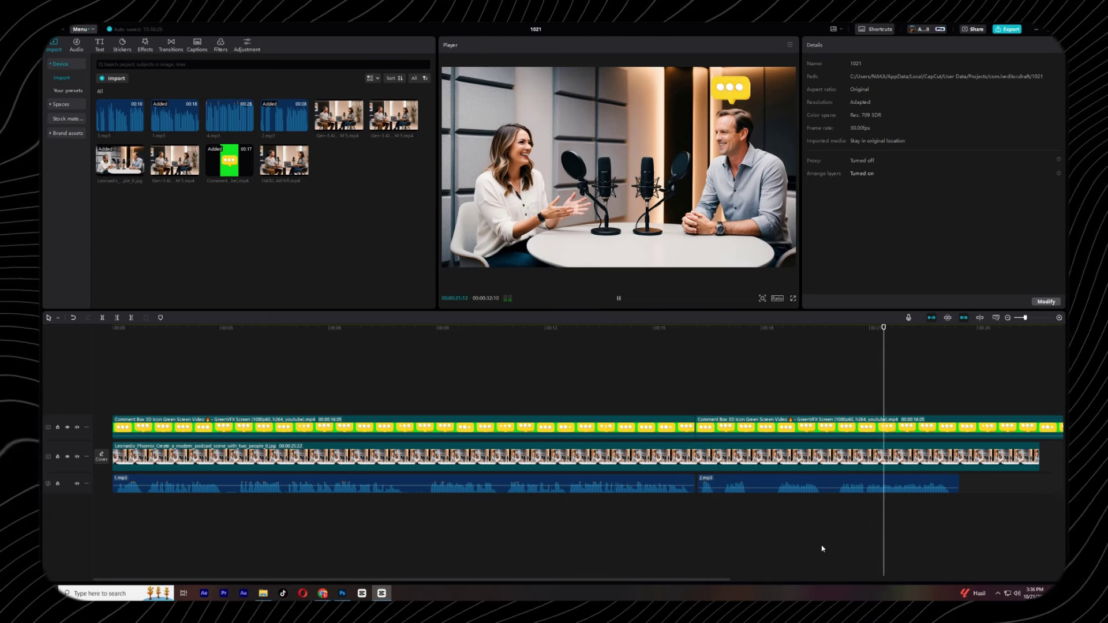
key("space")
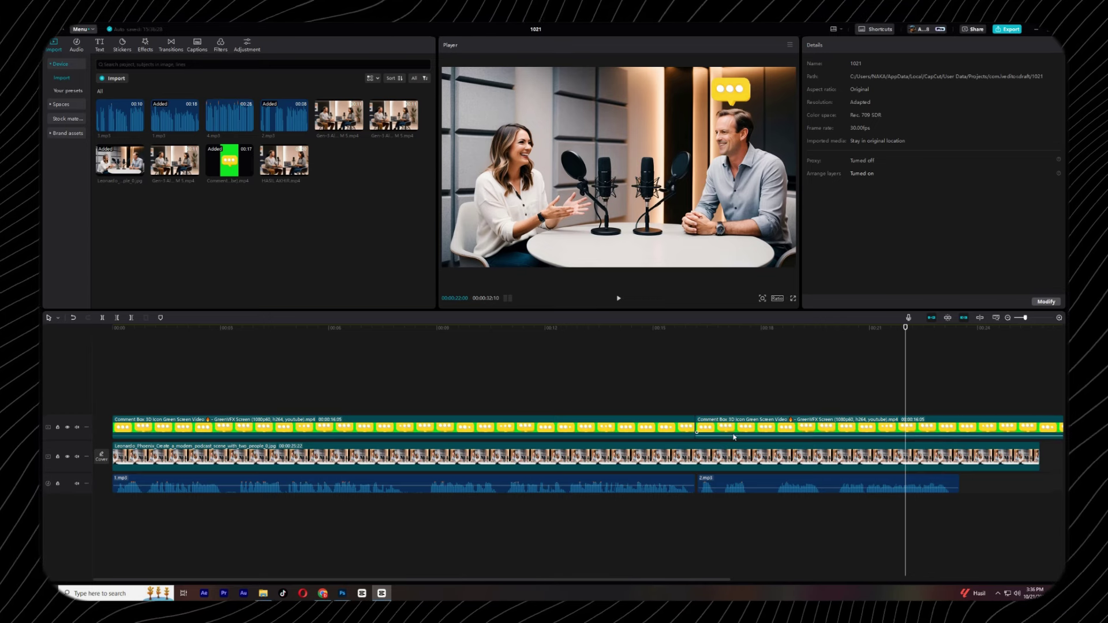
left_click(713, 405)
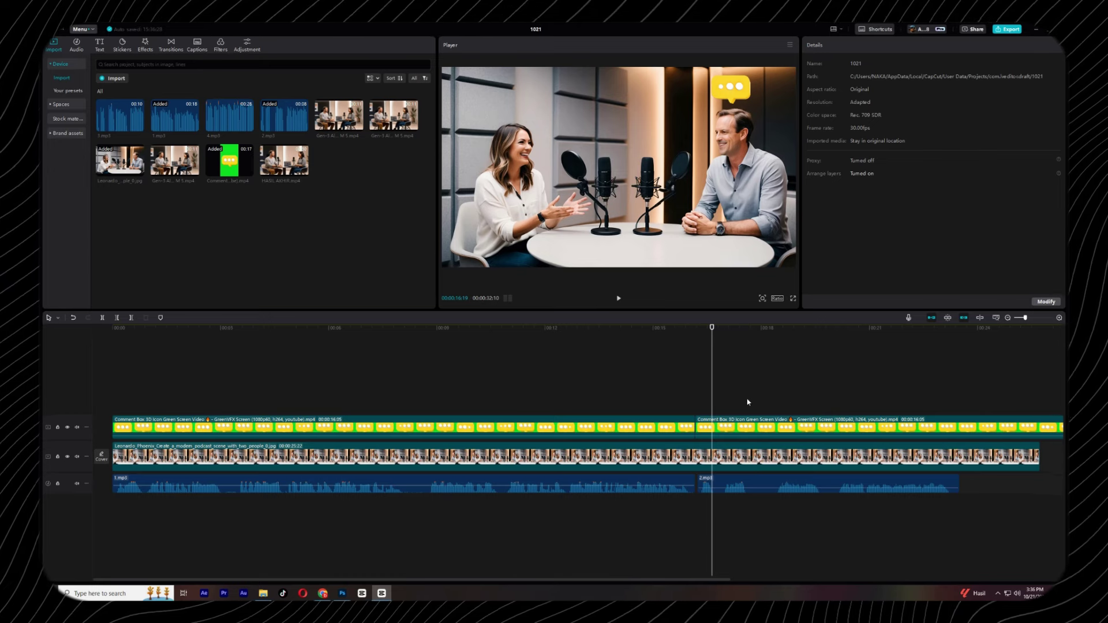
left_click(113, 437)
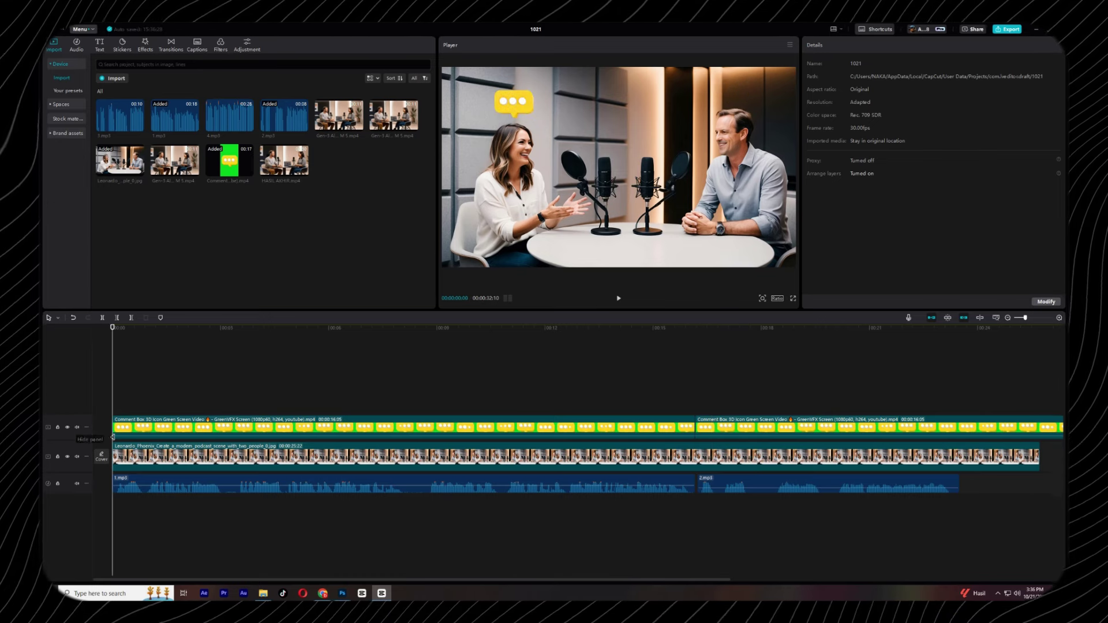
left_click(185, 459)
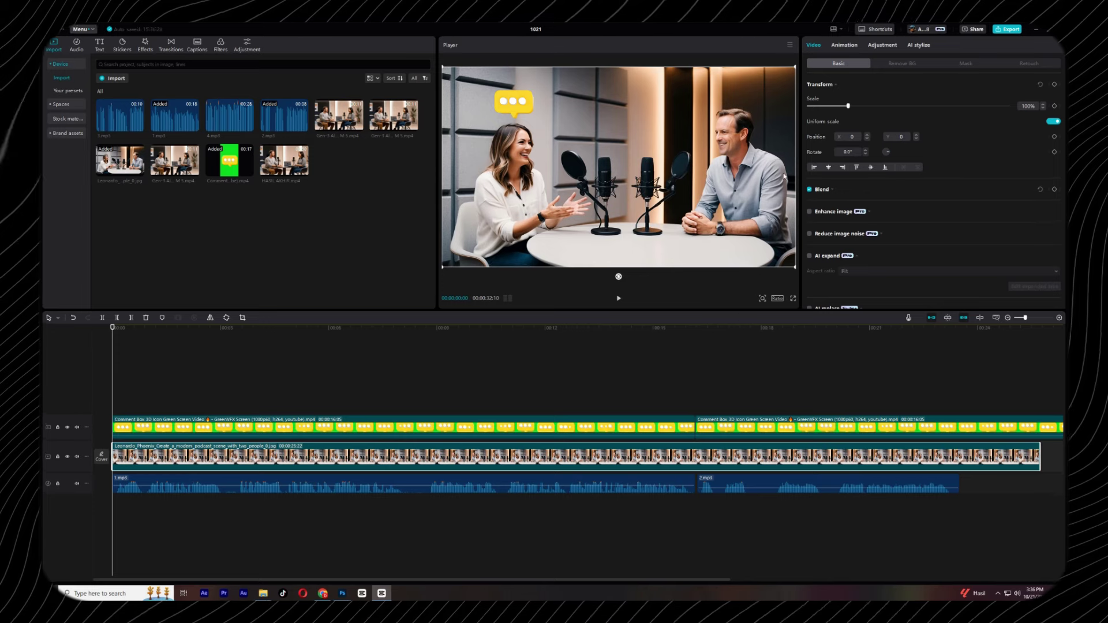
left_click_drag(848, 105, 851, 107)
key("ctrl+z")
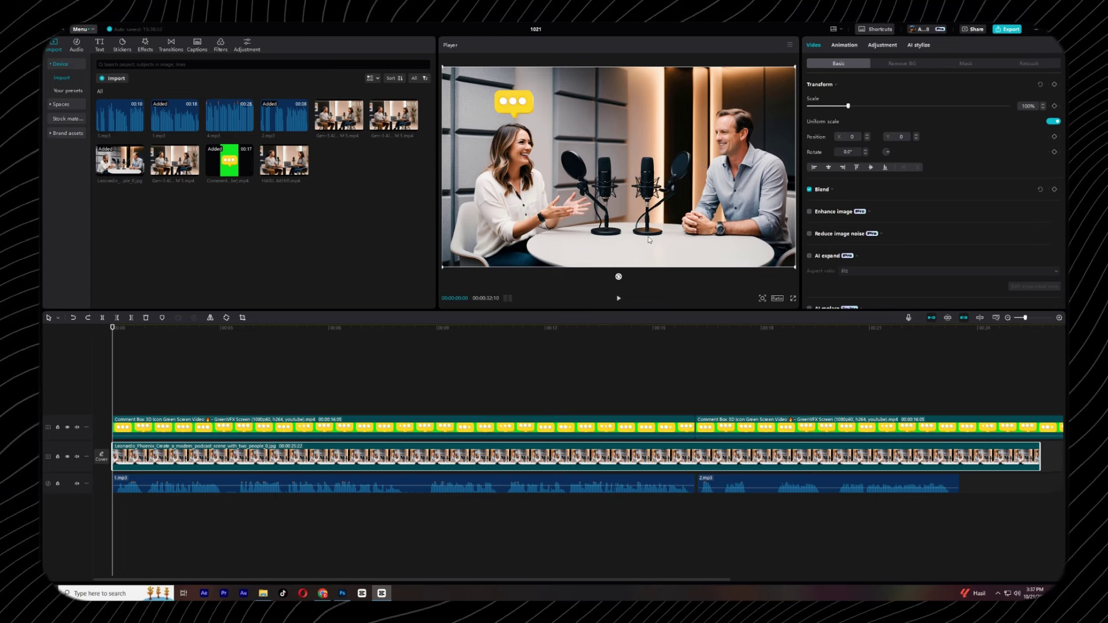
Step: Play the opening of the speech-bubble timeline, then delete every clip from all tracks
key("space")
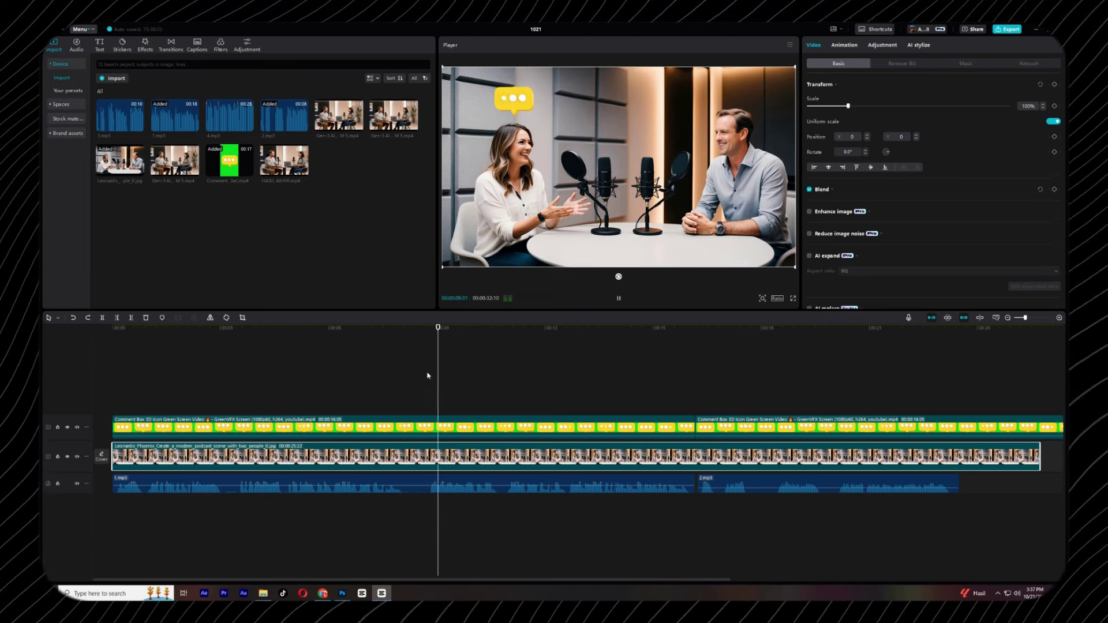
key("space")
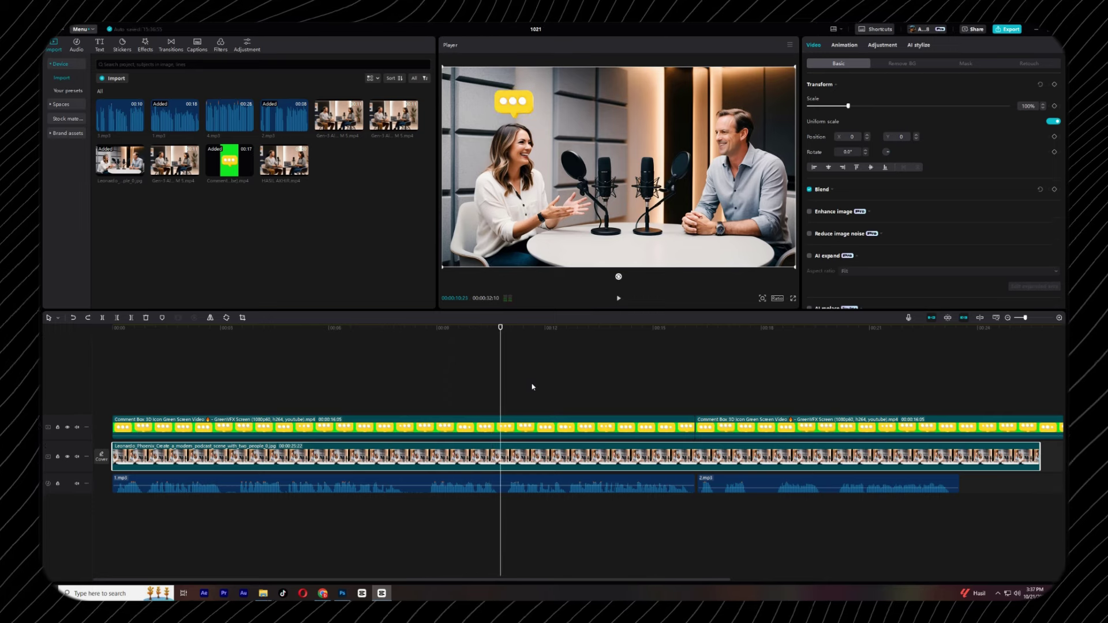
left_click(427, 387)
key("ctrl+a")
key("Delete")
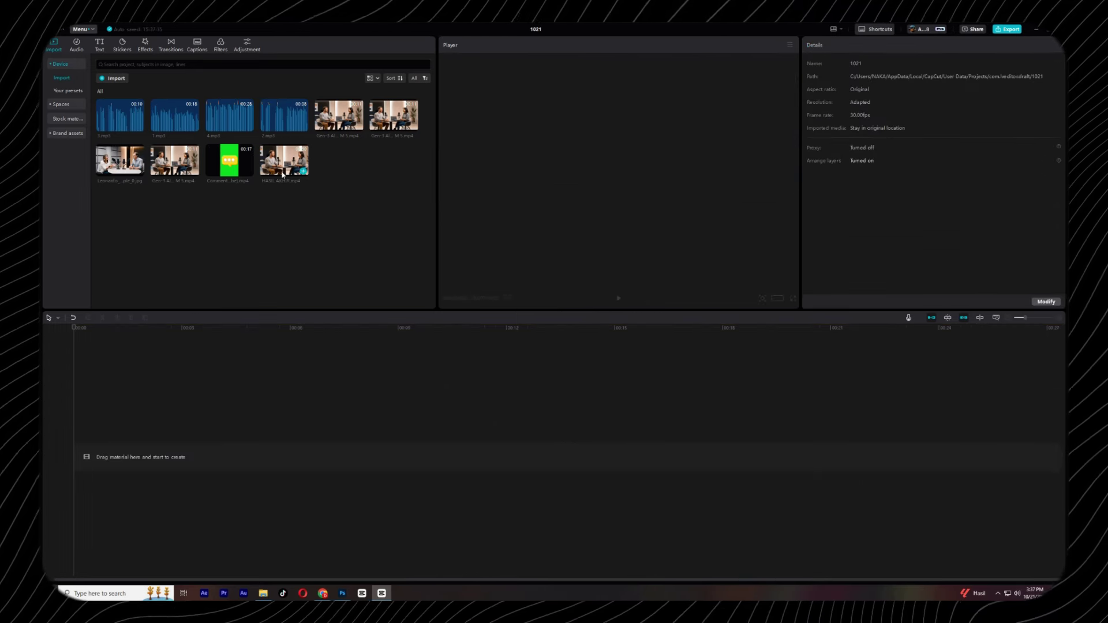
key("space")
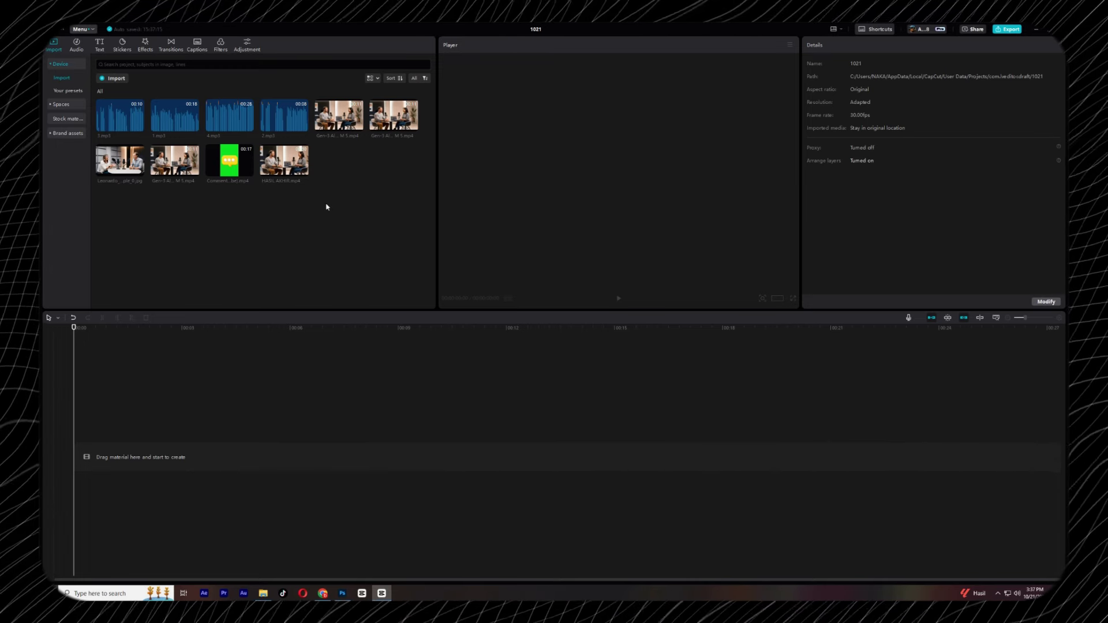
left_click_drag(283, 115, 146, 495)
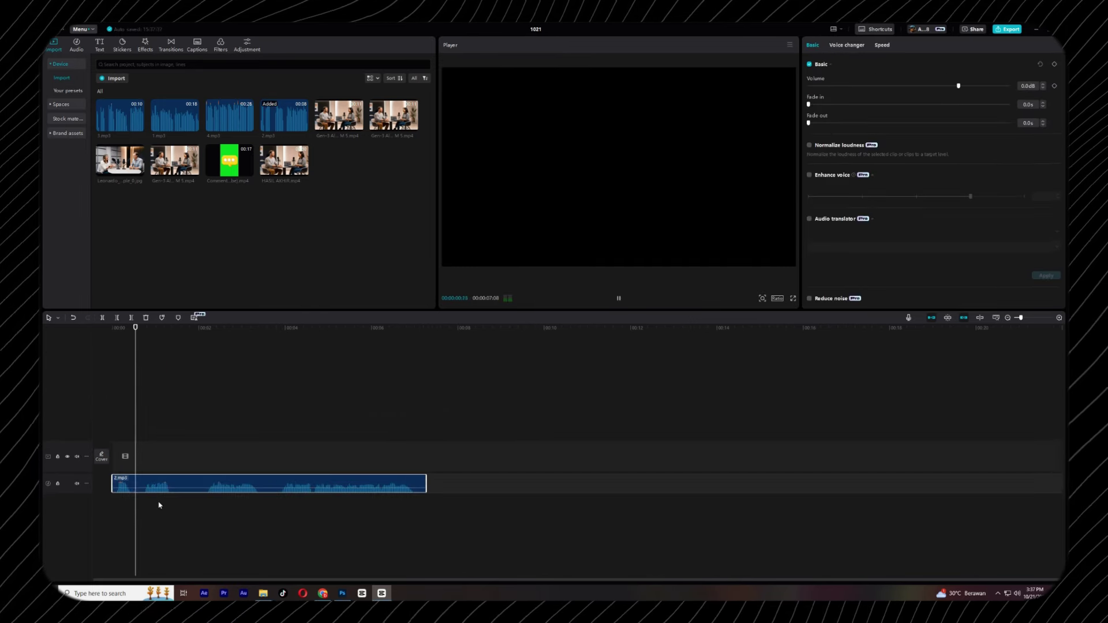
key("space")
key("ctrl+z")
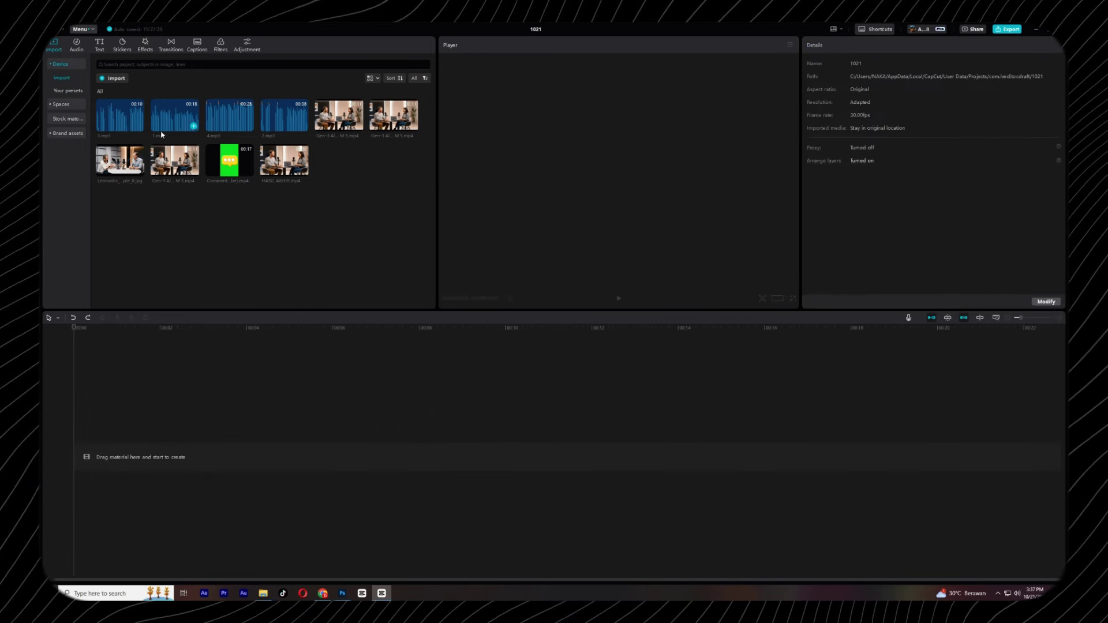
Step: Add 3.mp3 at the start of the empty timeline
left_click_drag(113, 121, 139, 487)
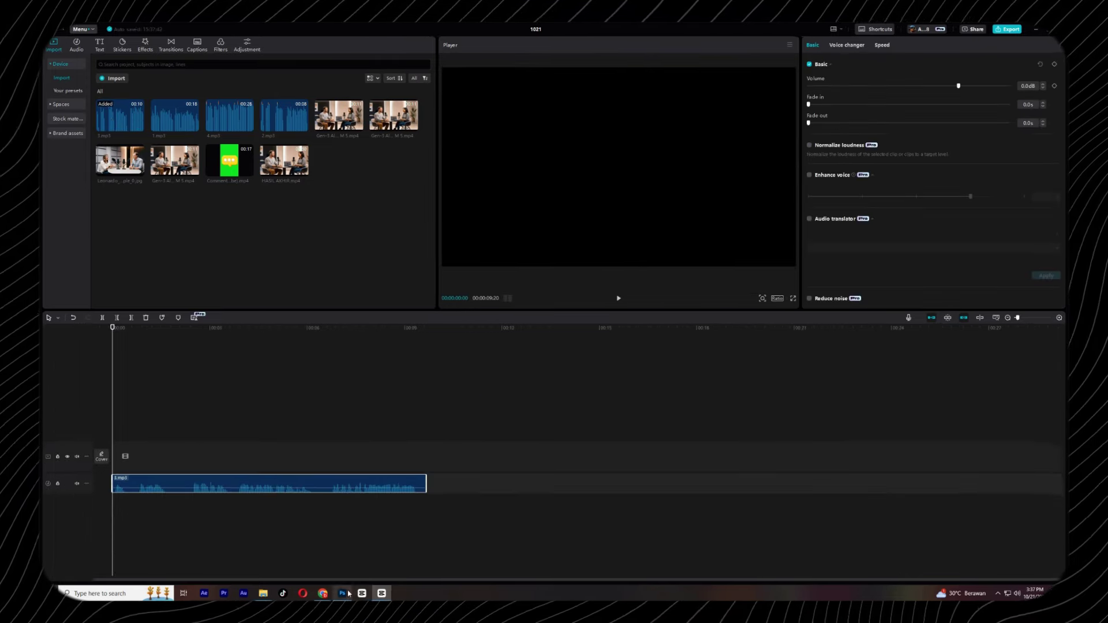
Step: Switch to ChatGPT in the browser and review the podcast scripts, highlighting the host's and guest's opening lines about "Menjadi Affiliator Sukses"
left_click(323, 594)
left_click(173, 30)
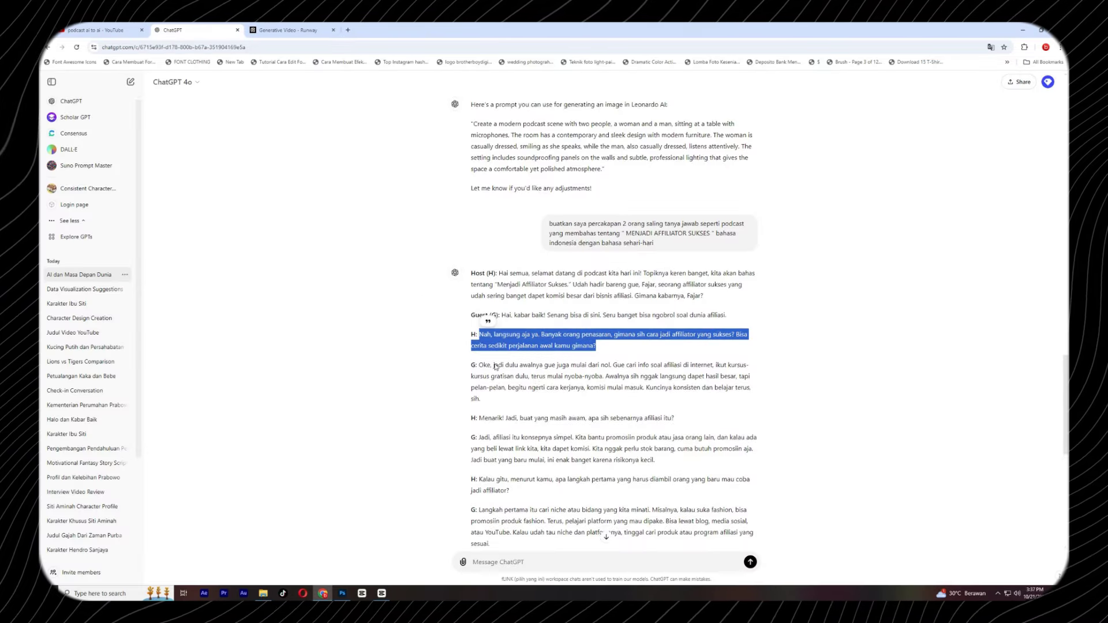
scroll(543, 288, "up", 20)
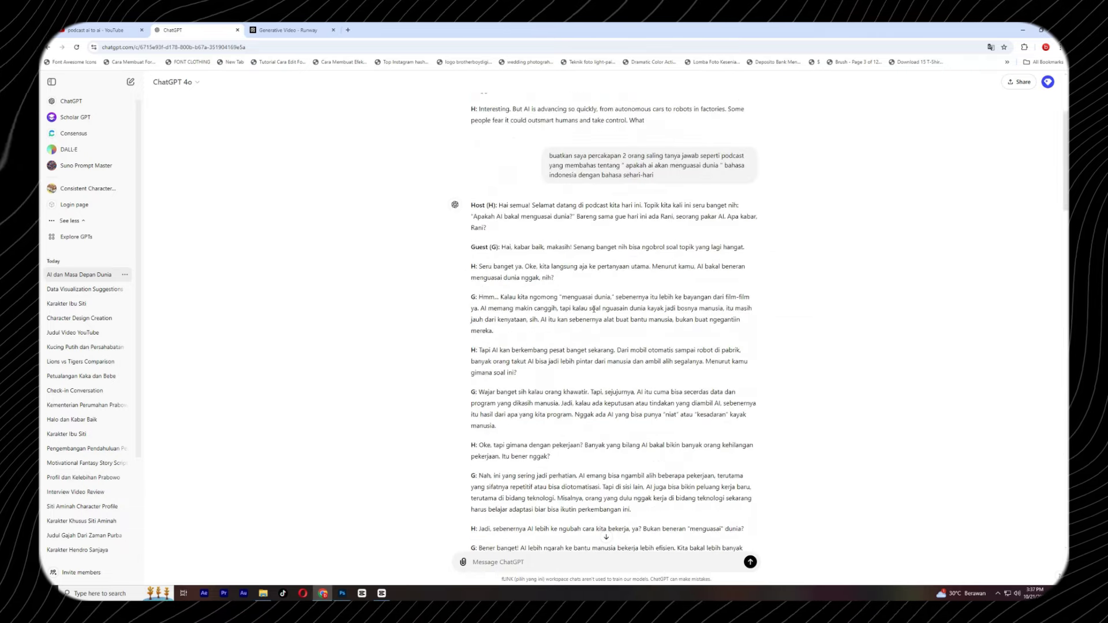
scroll(535, 214, "down", 3)
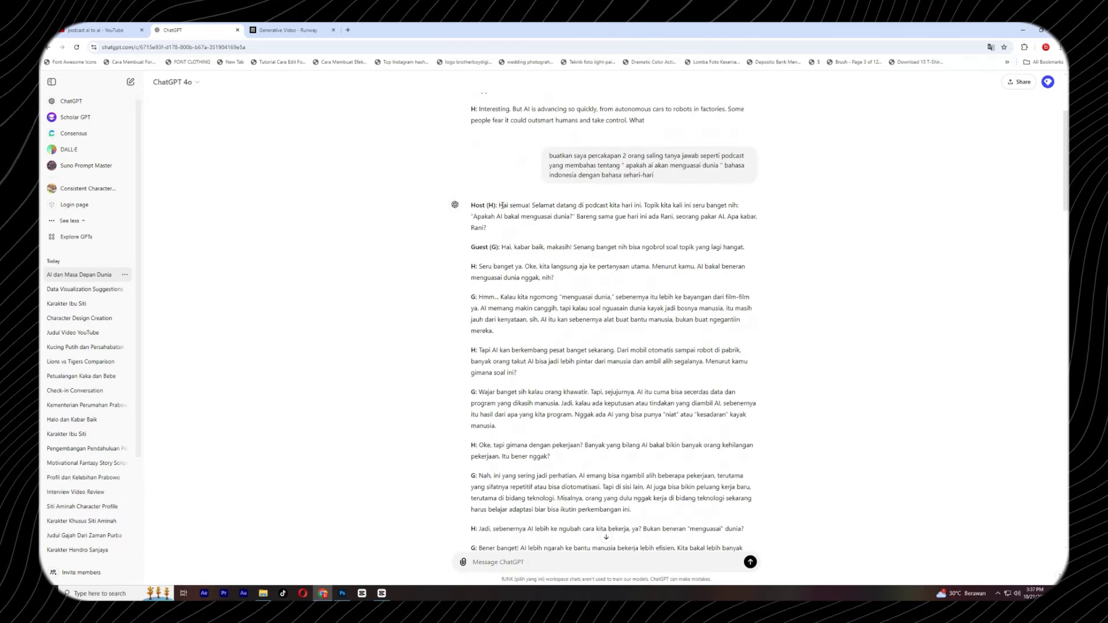
left_click_drag(514, 220, 505, 237)
left_click(505, 237)
scroll(638, 340, "down", 20)
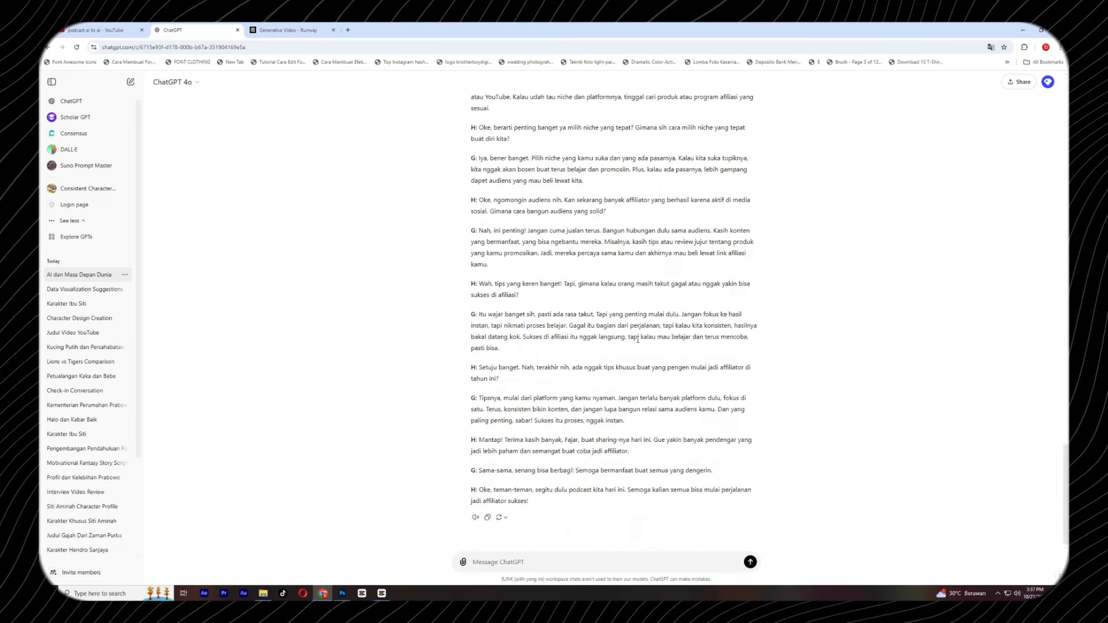
scroll(534, 323, "up", 6)
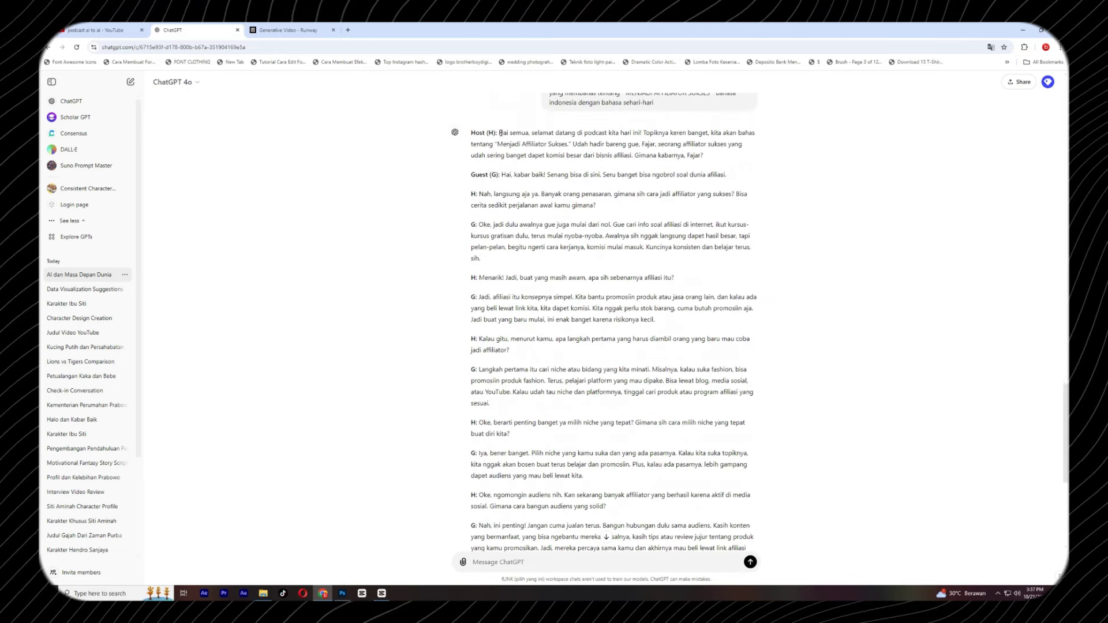
left_click_drag(500, 132, 706, 155)
left_click(692, 172)
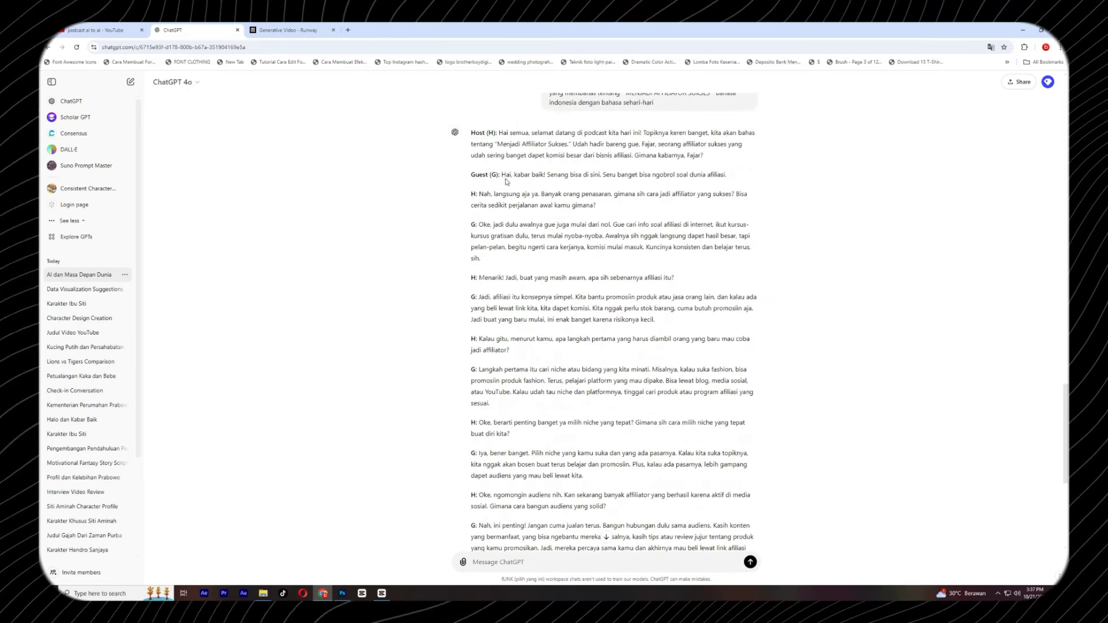
left_click_drag(504, 174, 722, 172)
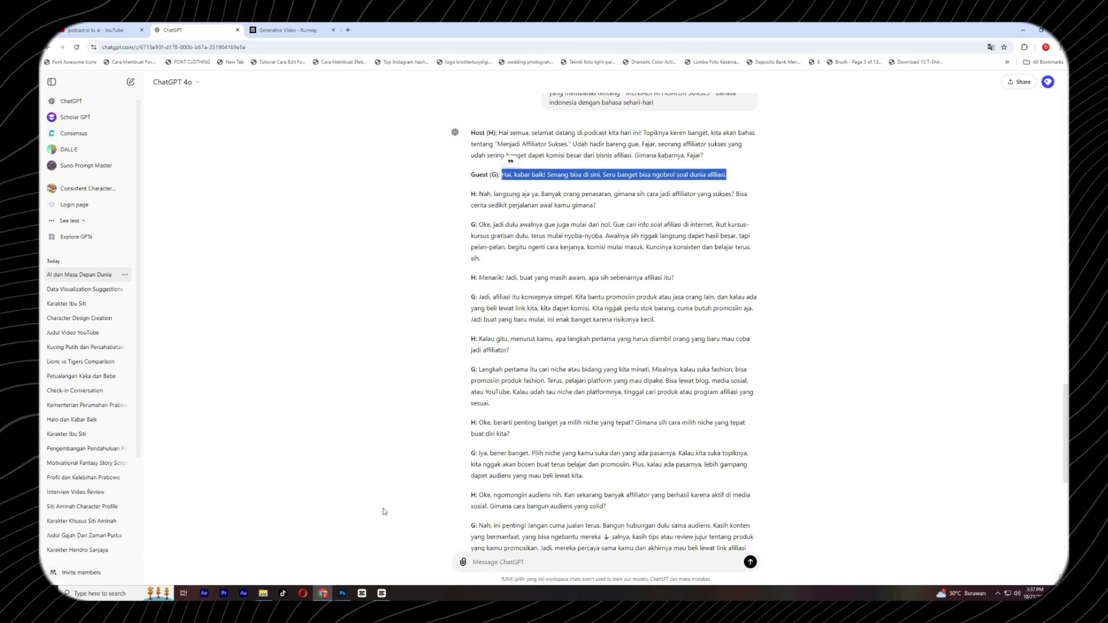
Step: Return to CapCut, raise the volume of 3.mp3 to about 7.3 dB and play it back
left_click(380, 596)
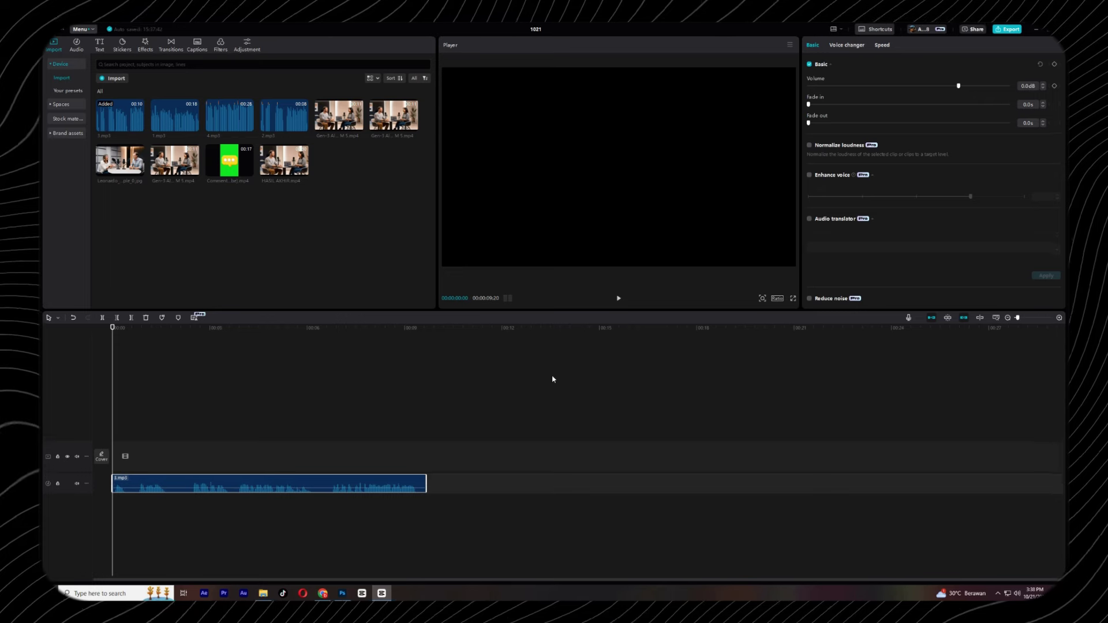
left_click_drag(958, 85, 976, 85)
key("space")
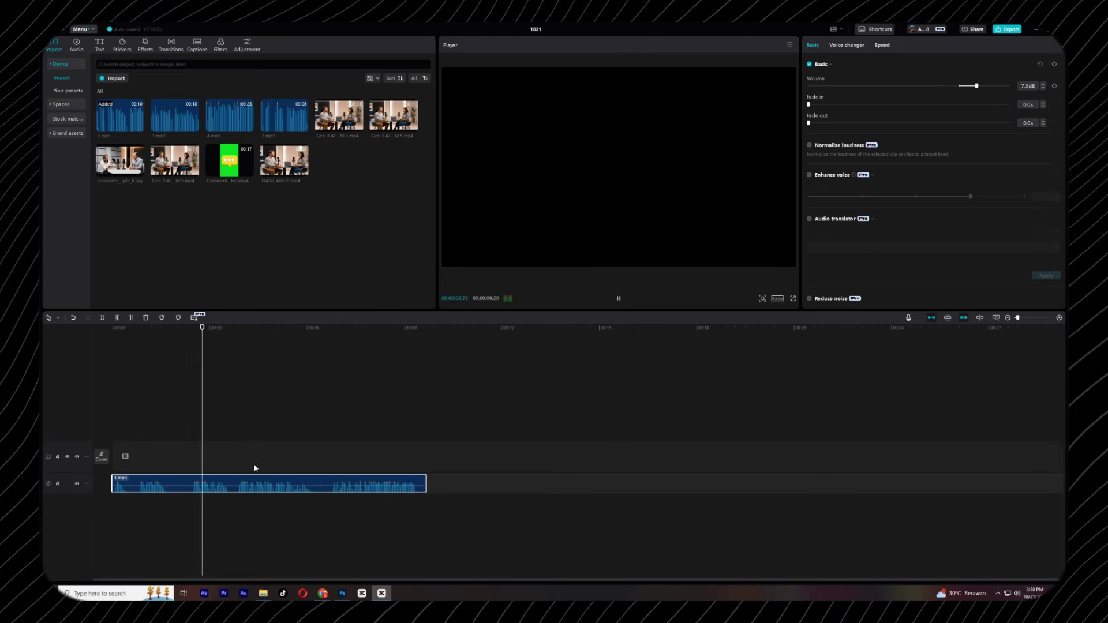
Step: Cut the pauses at about 00:00:01:22–00:00:02:11 and 00:00:00:13–00:00:00:23 out of 3.mp3 and close both gaps
left_click_drag(217, 344, 168, 337)
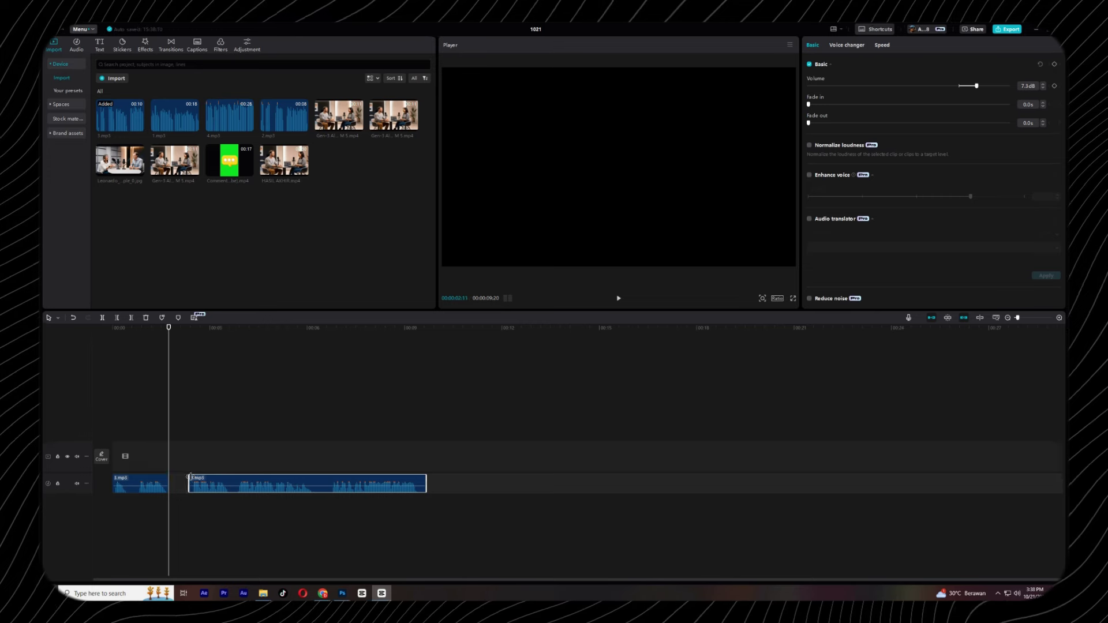
left_click_drag(191, 476, 190, 479)
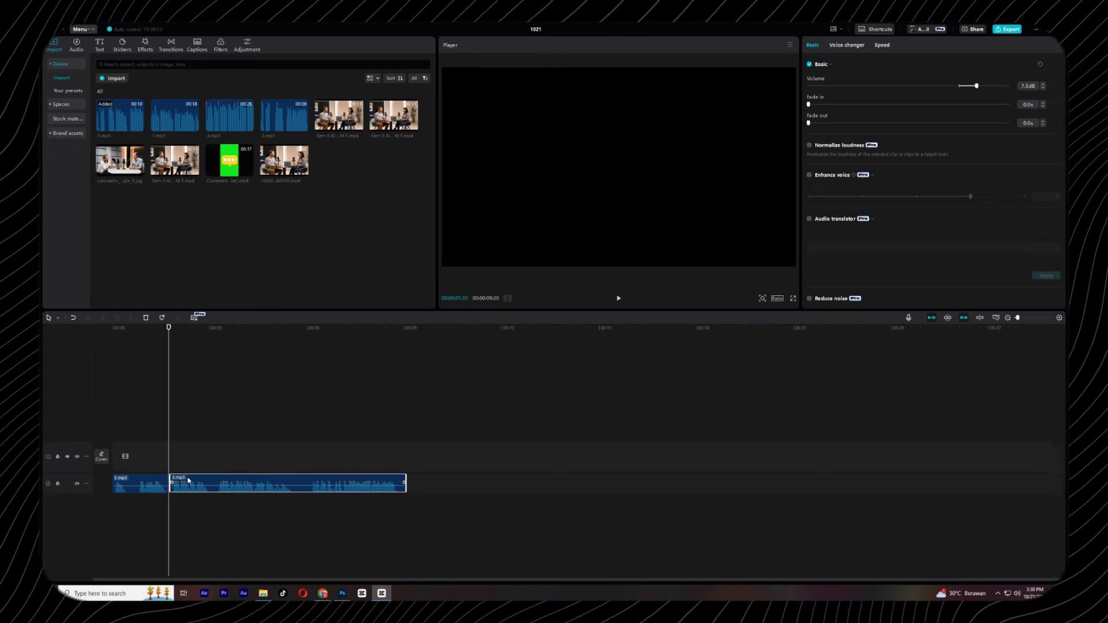
left_click_drag(128, 343, 126, 341)
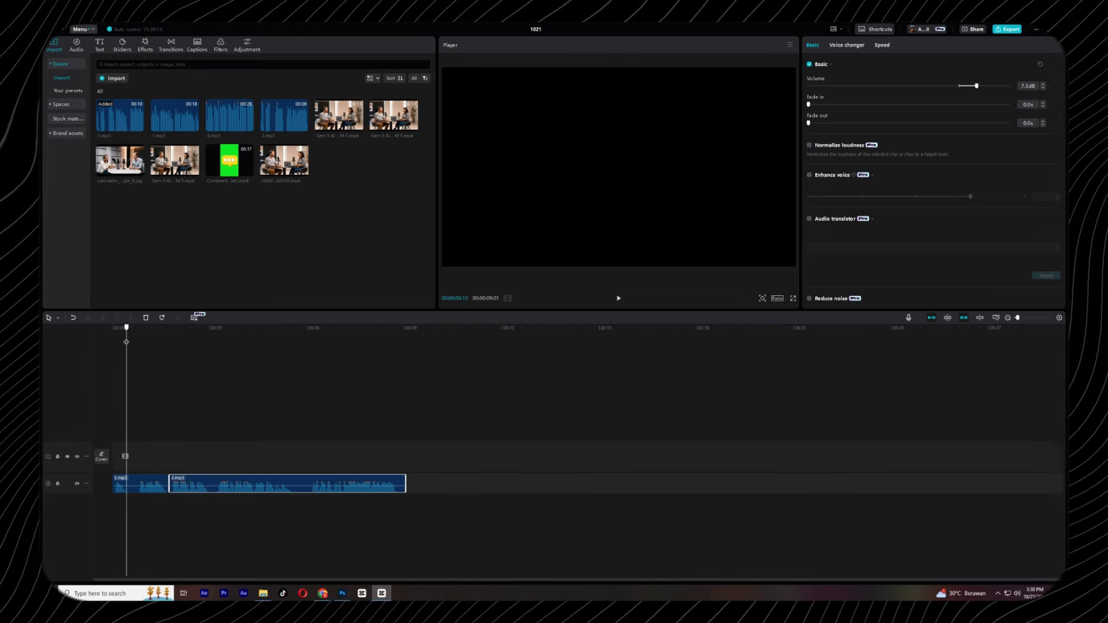
left_click(157, 491)
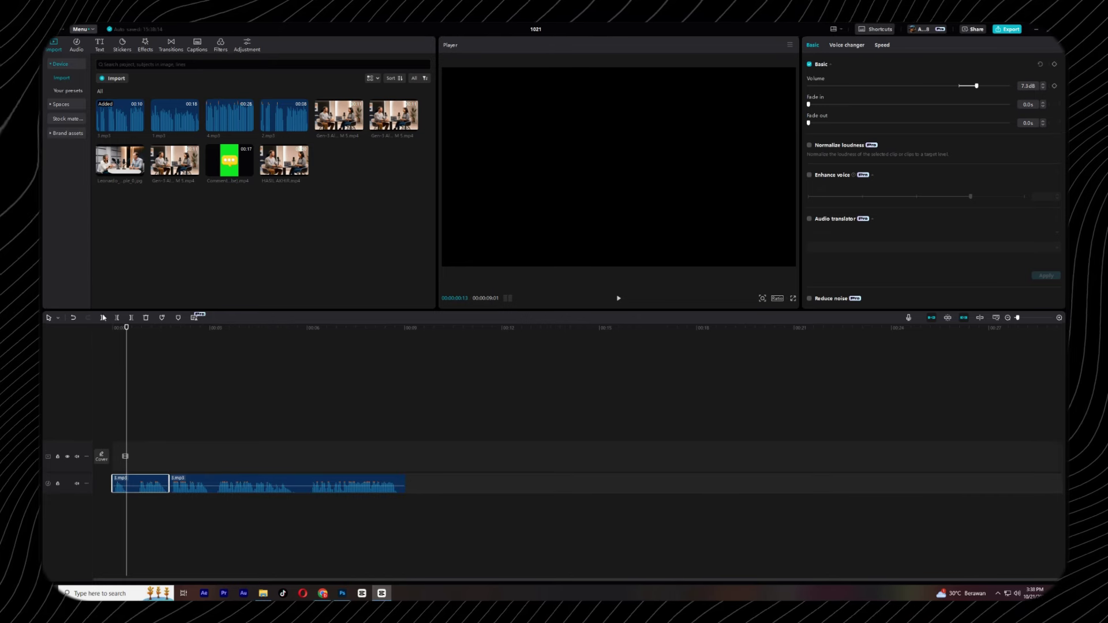
left_click_drag(126, 331, 137, 336)
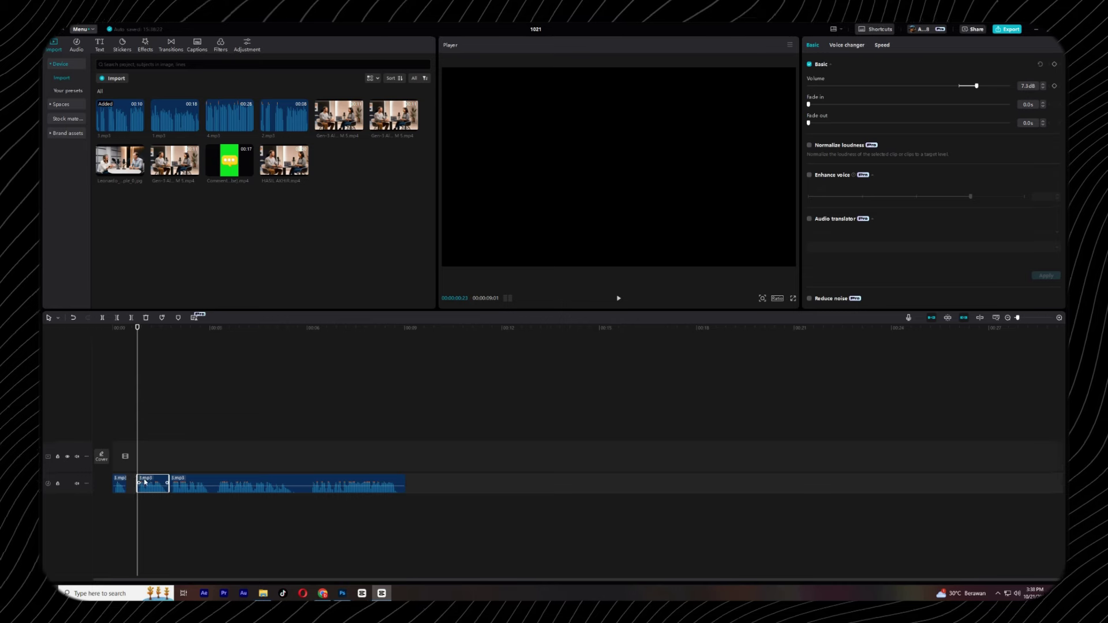
left_click_drag(144, 482, 137, 480)
left_click_drag(210, 482, 206, 482)
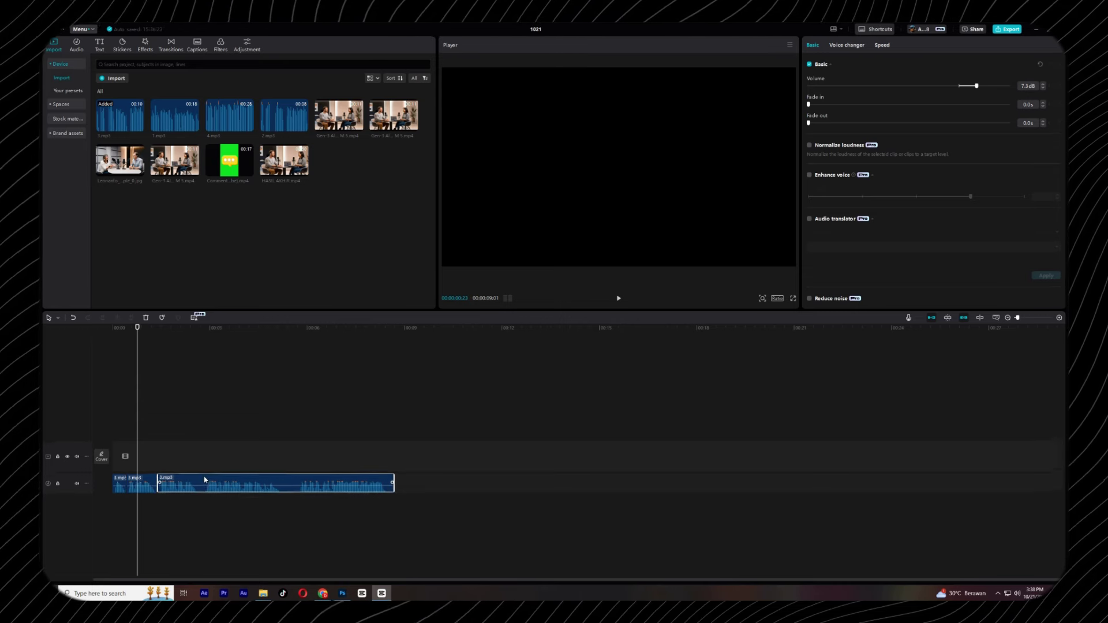
Step: Play the shortened 3.mp3 audio to check the cuts and return the playhead to the start
key("space")
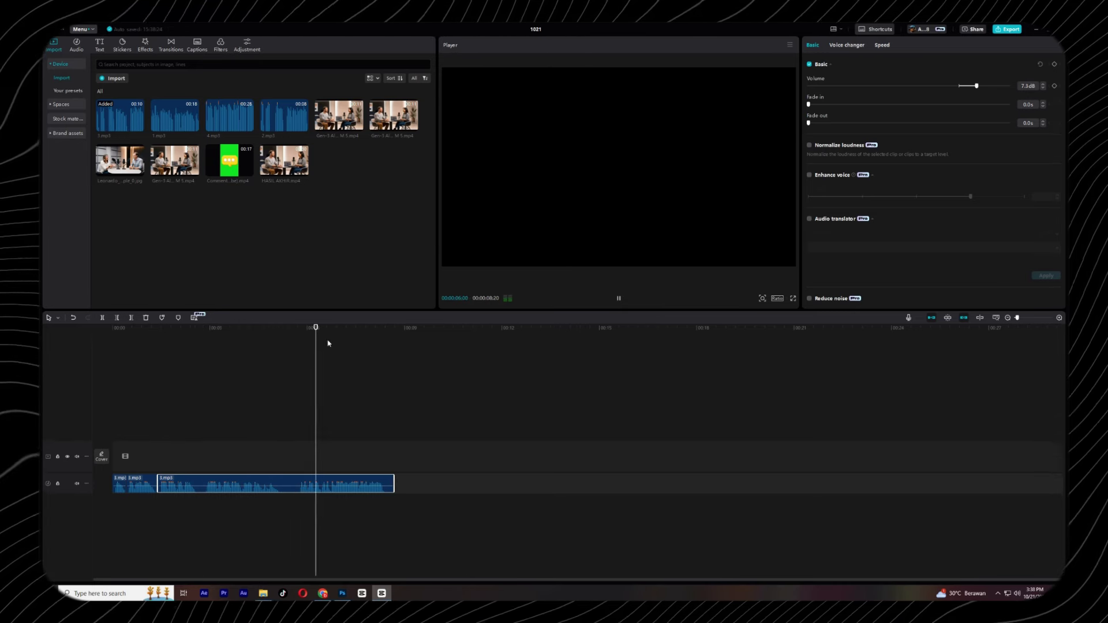
key("space")
key("Home")
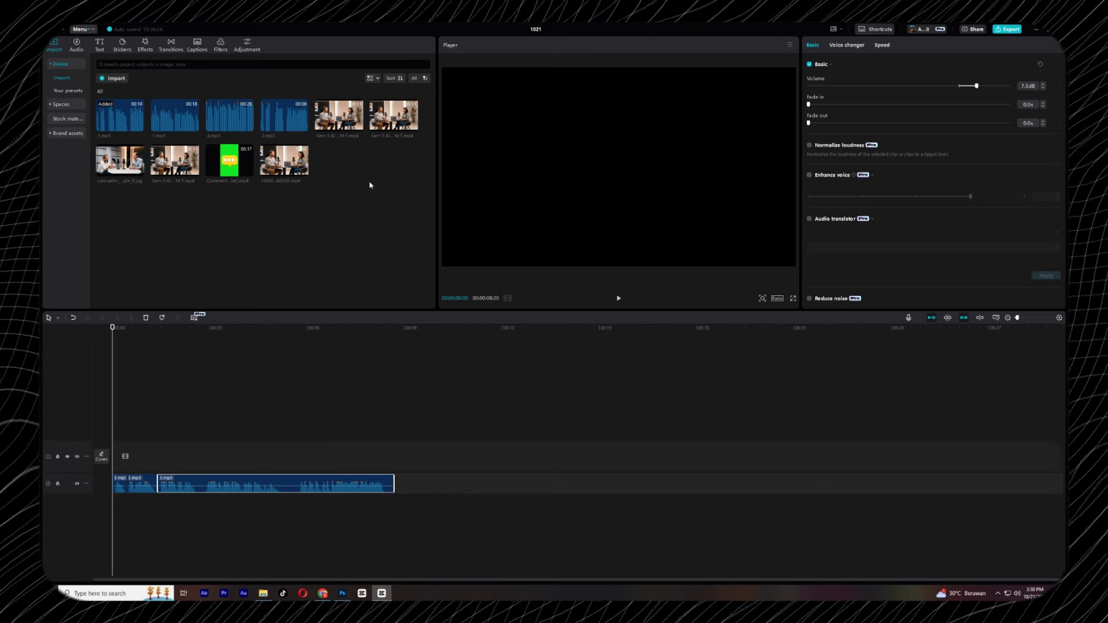
Step: Preview the first Gen-3 Alpha Turbo clip and add it to the video track above the audio
left_click(346, 121)
key("space")
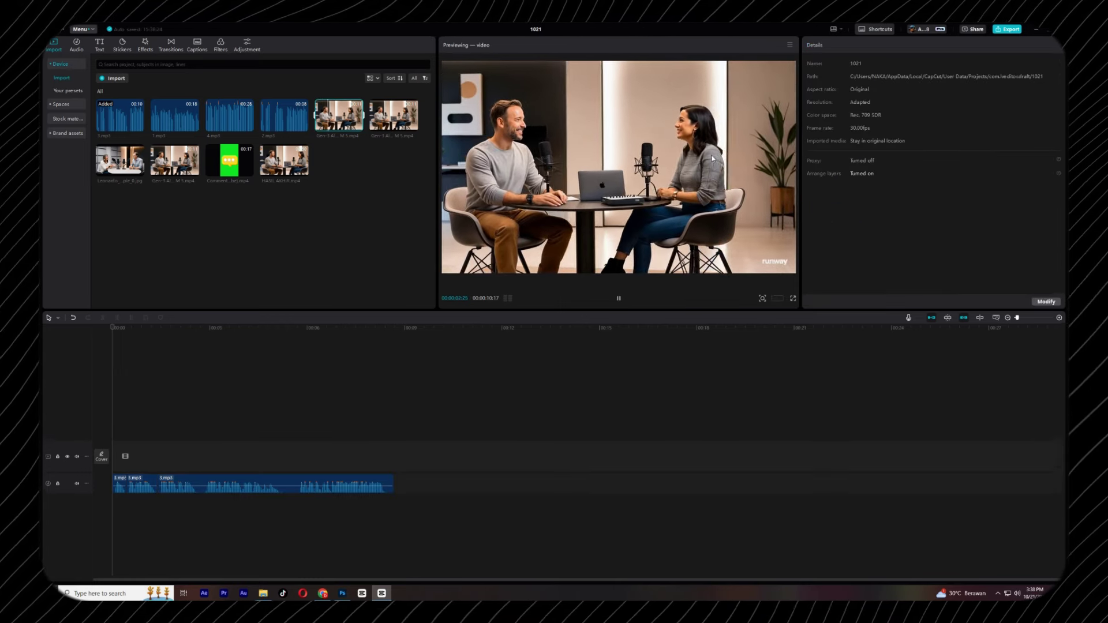
left_click_drag(339, 115, 315, 459)
Step: Scale the Gen-3 clip to 103%, shift it horizontally to X 65 and play a short stretch to check the framing
left_click_drag(848, 107, 850, 106)
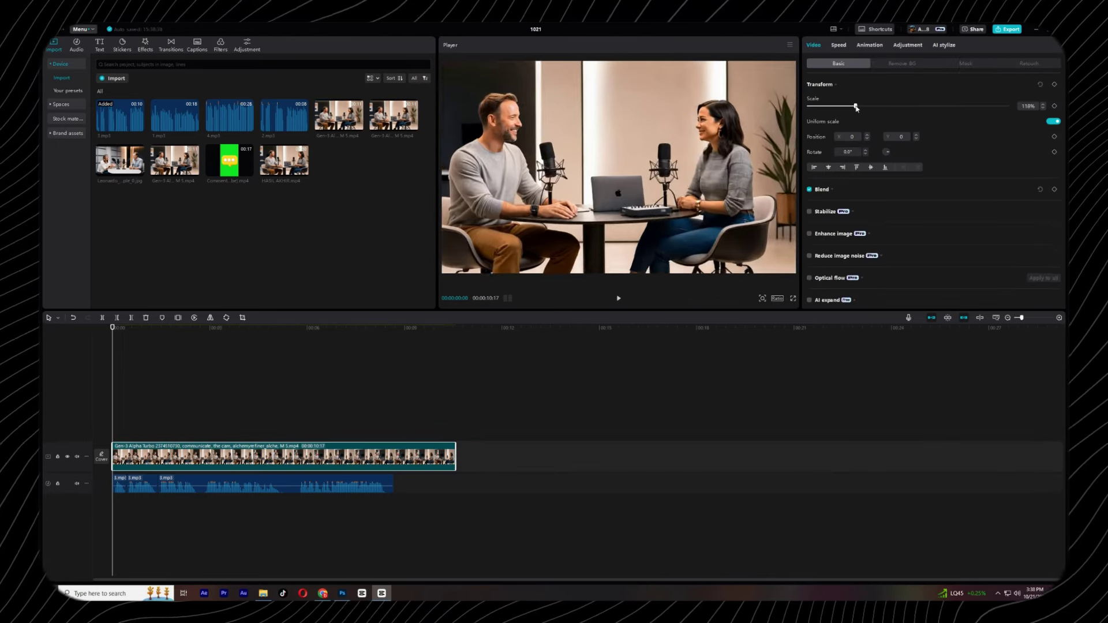
left_click_drag(679, 181, 692, 181)
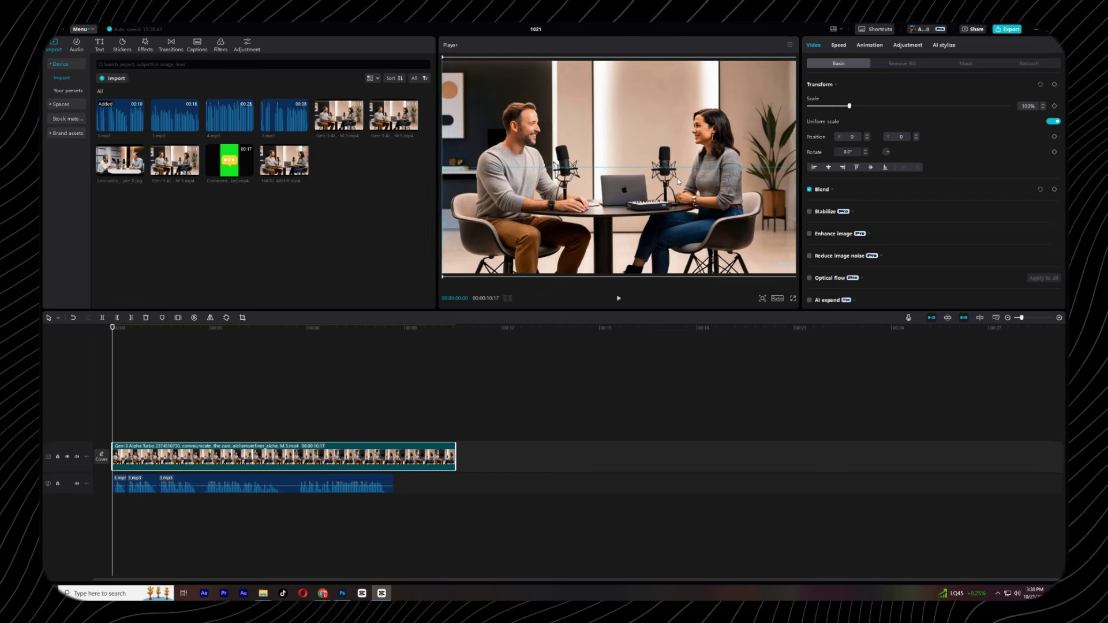
key("space")
key("space")
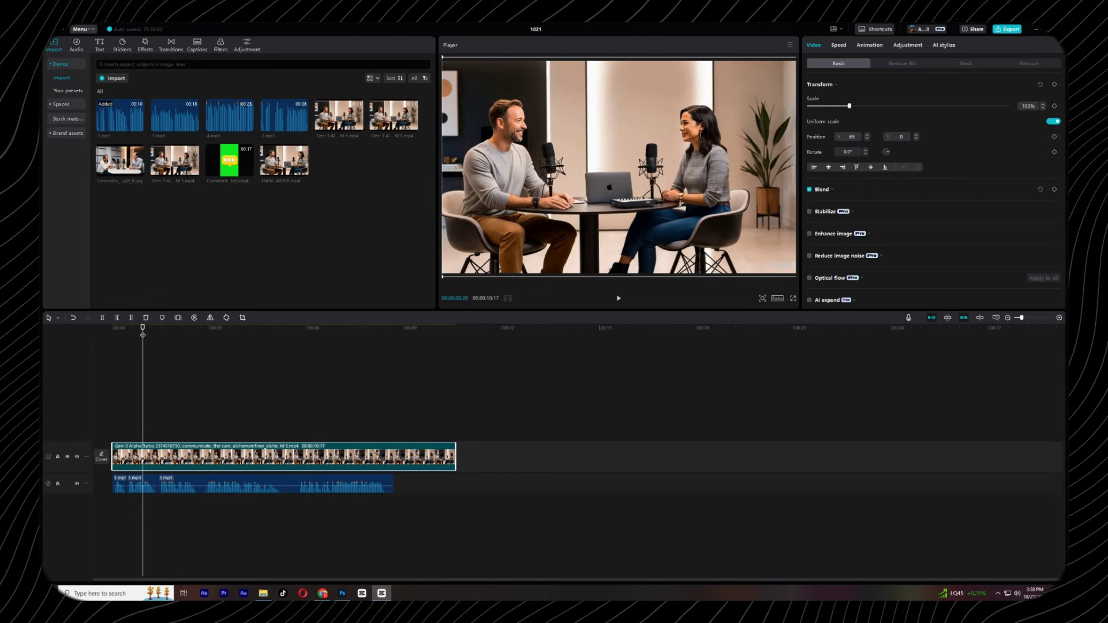
Step: Trim the start of the Gen-3 clip so it lasts 00:00:10:08
left_click_drag(142, 333, 126, 333)
left_click_drag(112, 456, 122, 456)
left_click(105, 339)
Step: Play the trimmed clip with the voice audio and replay it from the beginning to check the framing
key("space")
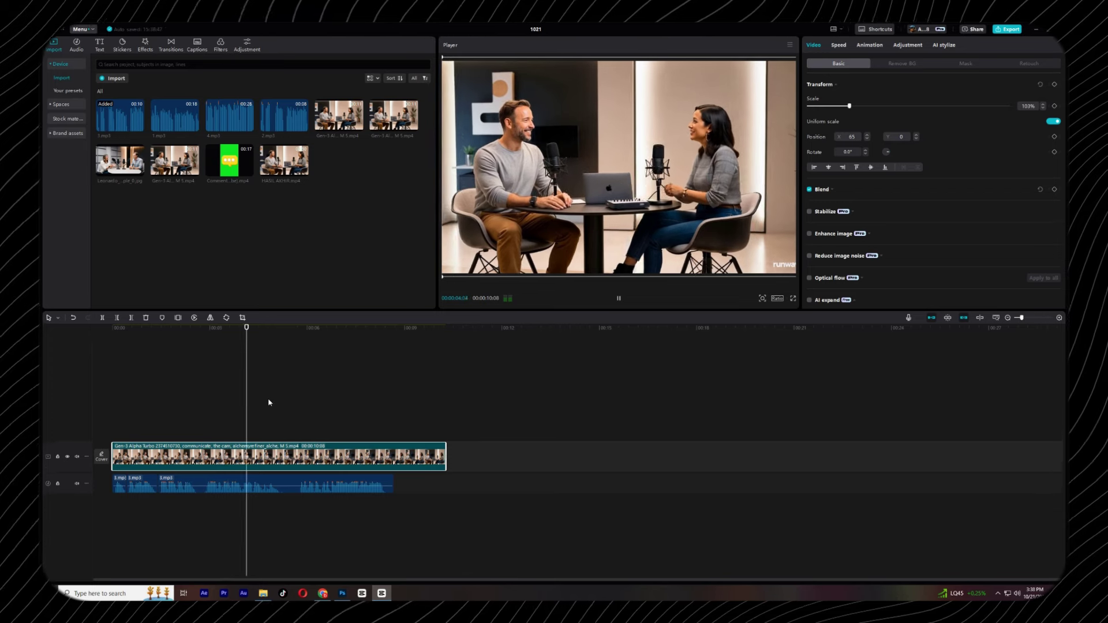
key("space")
left_click(148, 350)
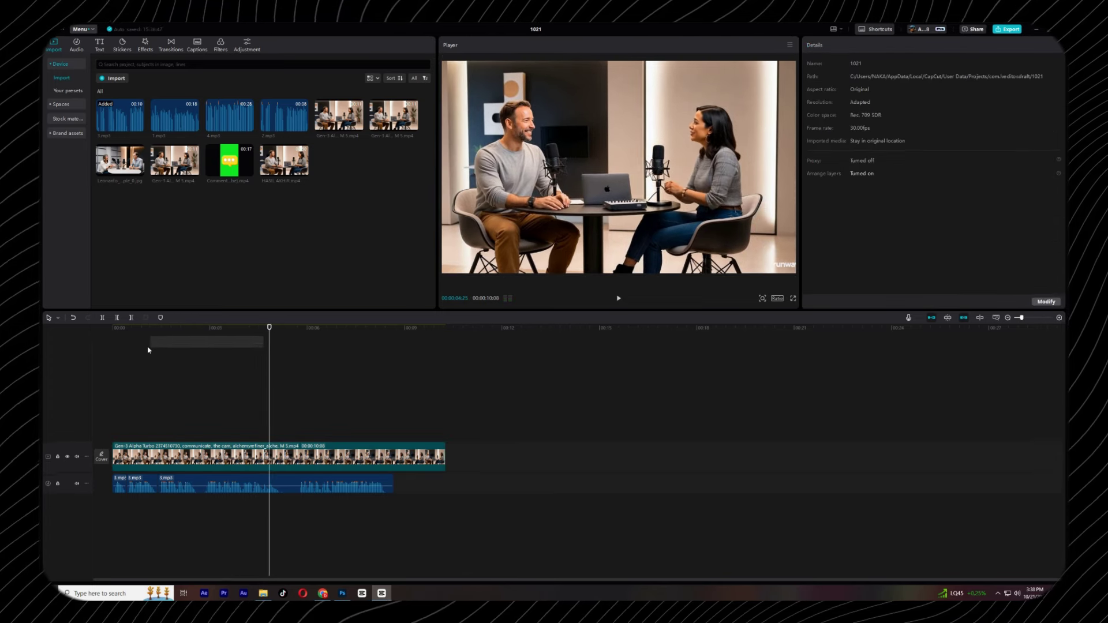
left_click(198, 326)
key("Home")
key("space")
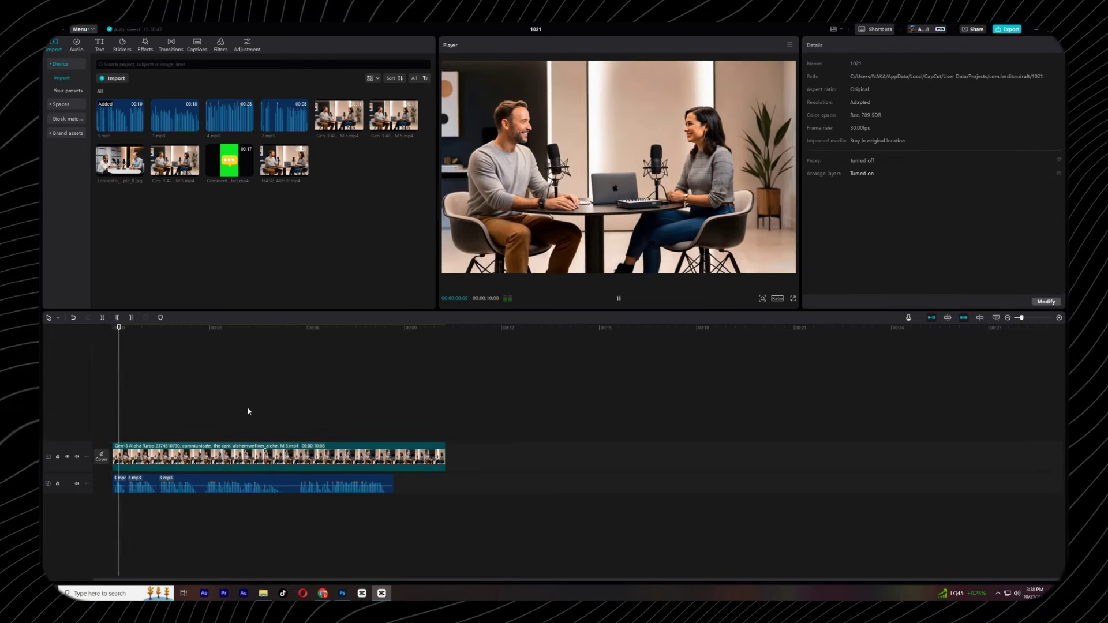
Step: Scale the Gen-3 clip to 110%, reposition it to about X 131, Y -92 and play it to check the framing
left_click(251, 447)
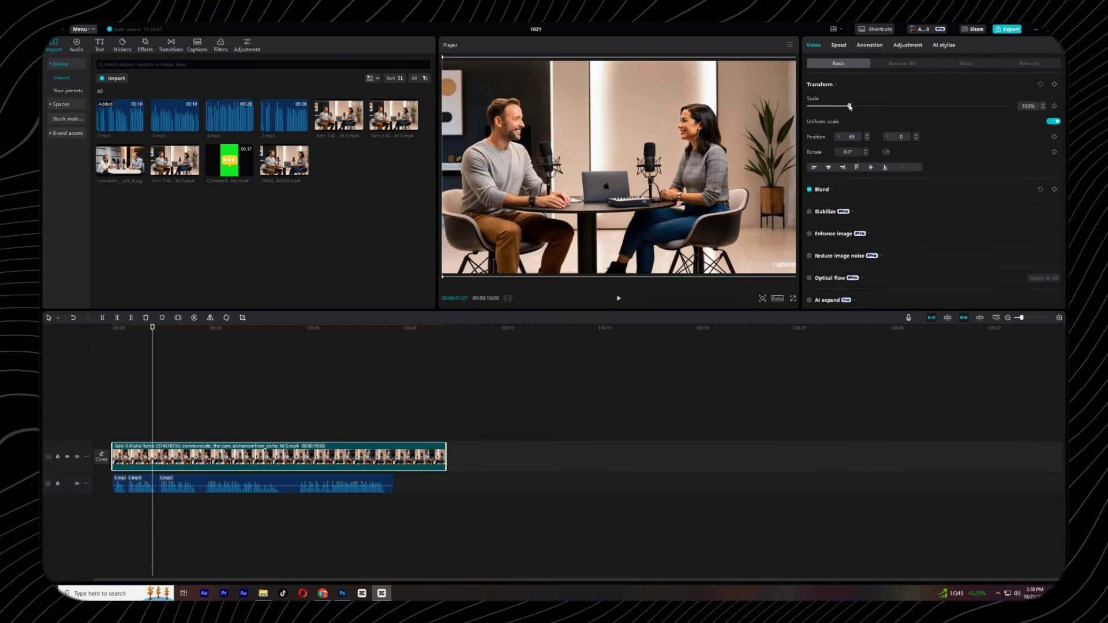
left_click_drag(849, 106, 852, 106)
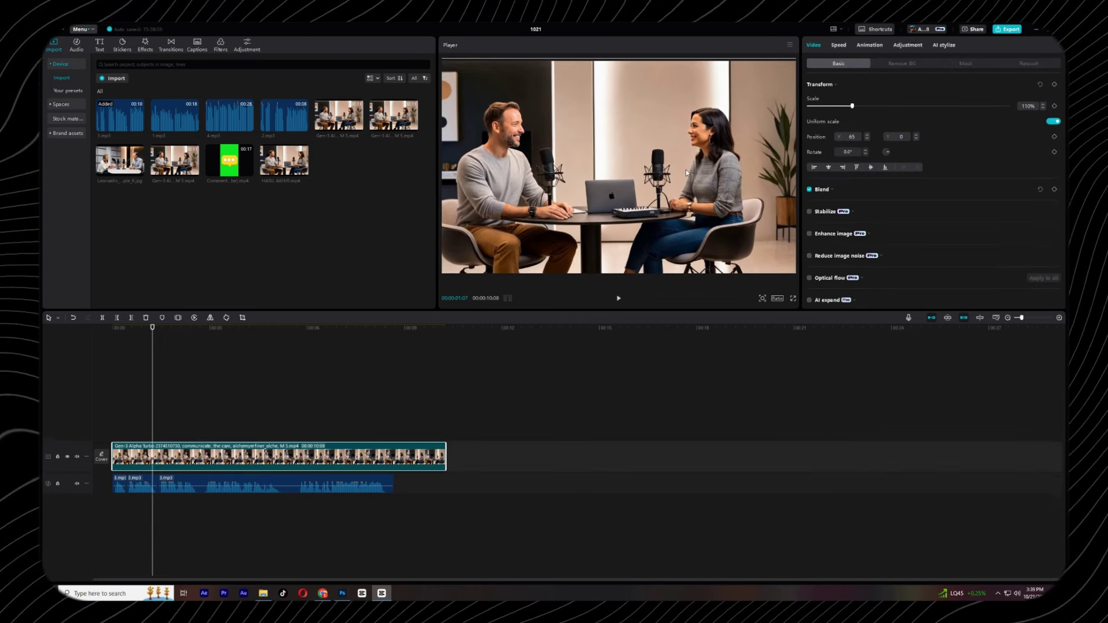
left_click_drag(685, 170, 698, 187)
key("space")
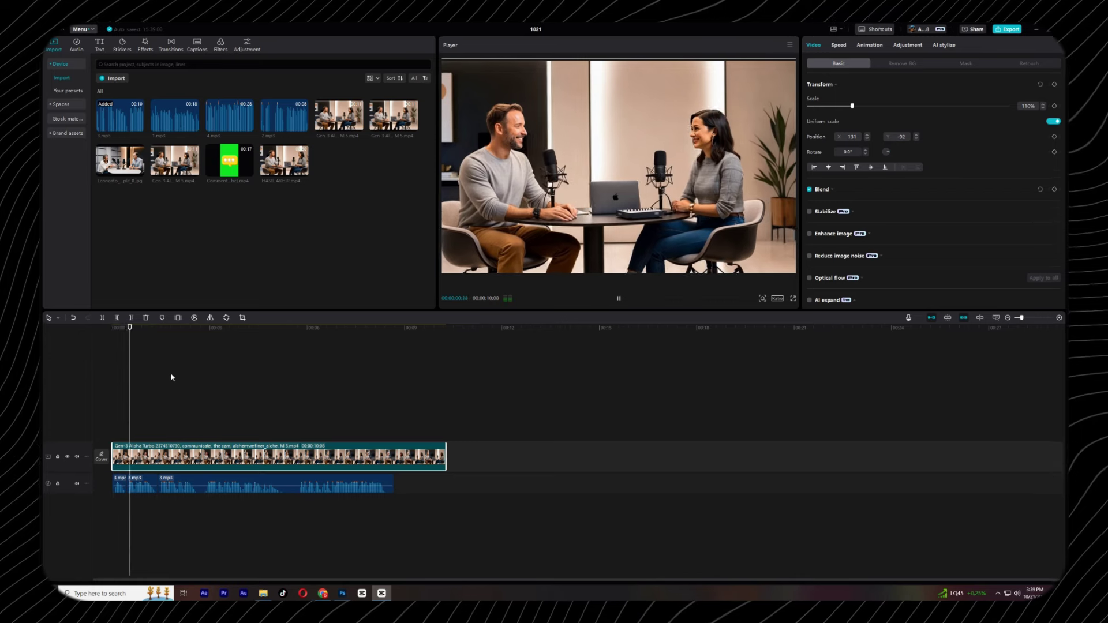
key("space")
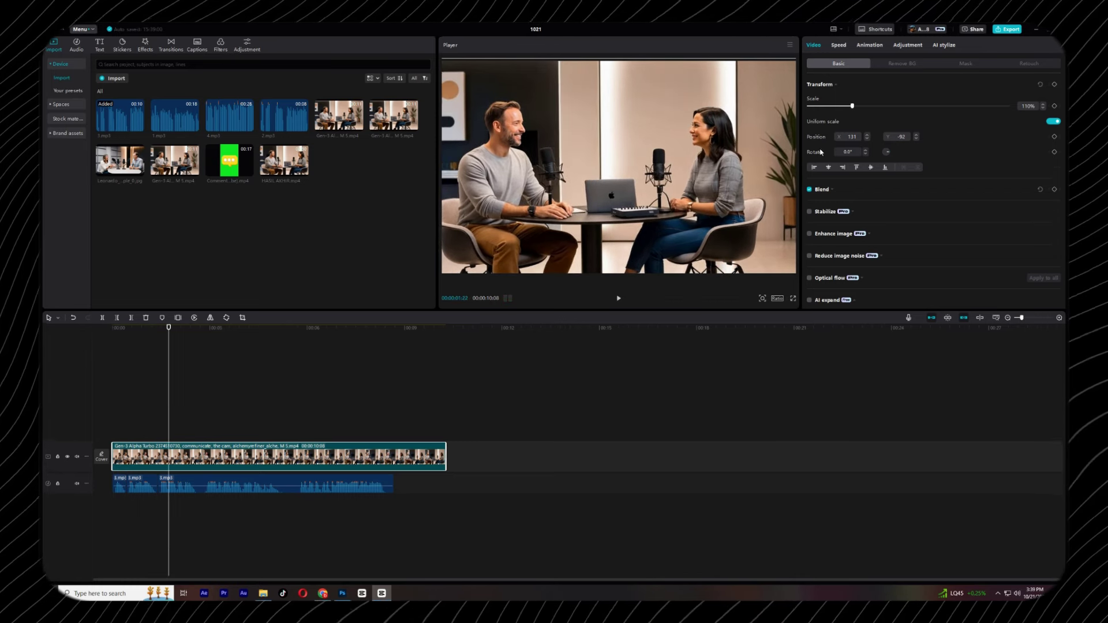
Step: Keyframe the Gen-3 clip's scale and position at 00:00:01:22, and zoom to 185% at about X -1165, Y -271 at 00:00:02:11
left_click(1054, 105)
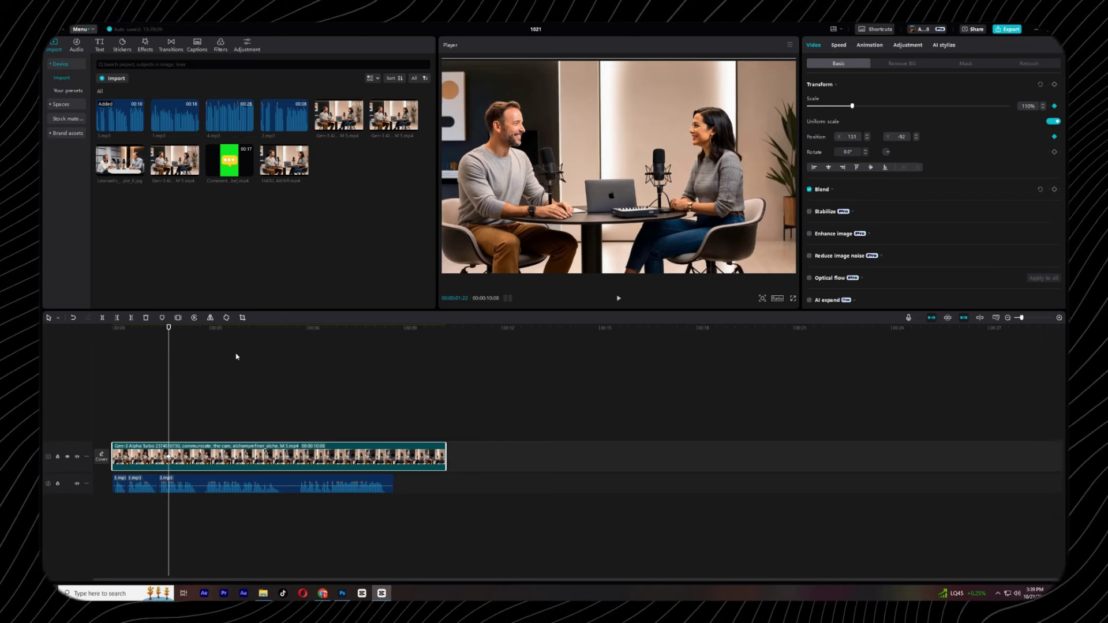
key("space")
key("space")
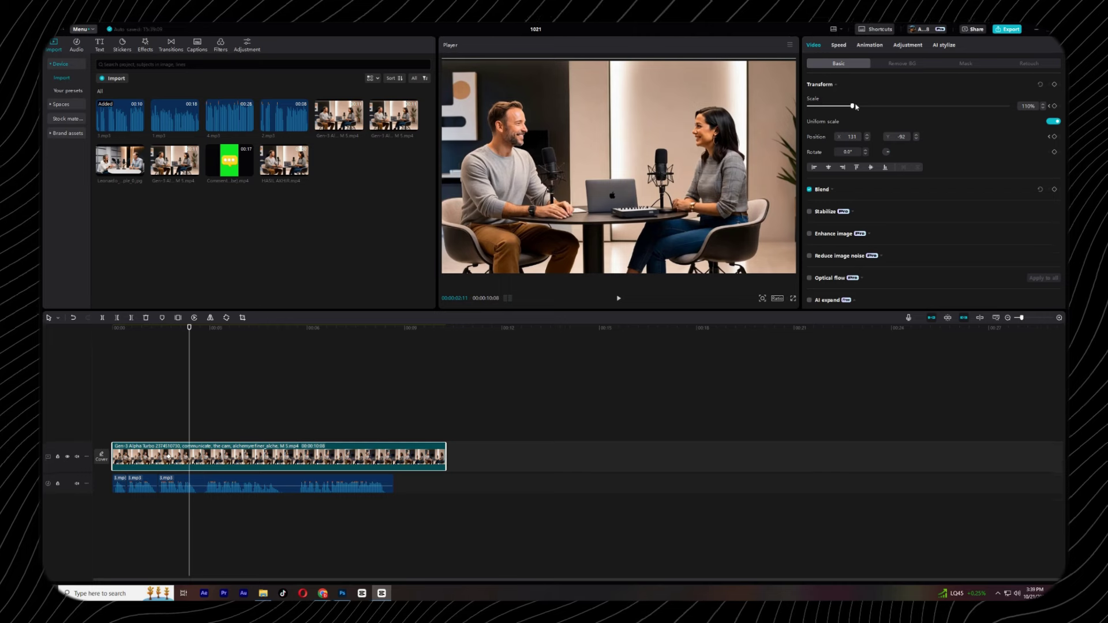
left_click_drag(853, 106, 882, 106)
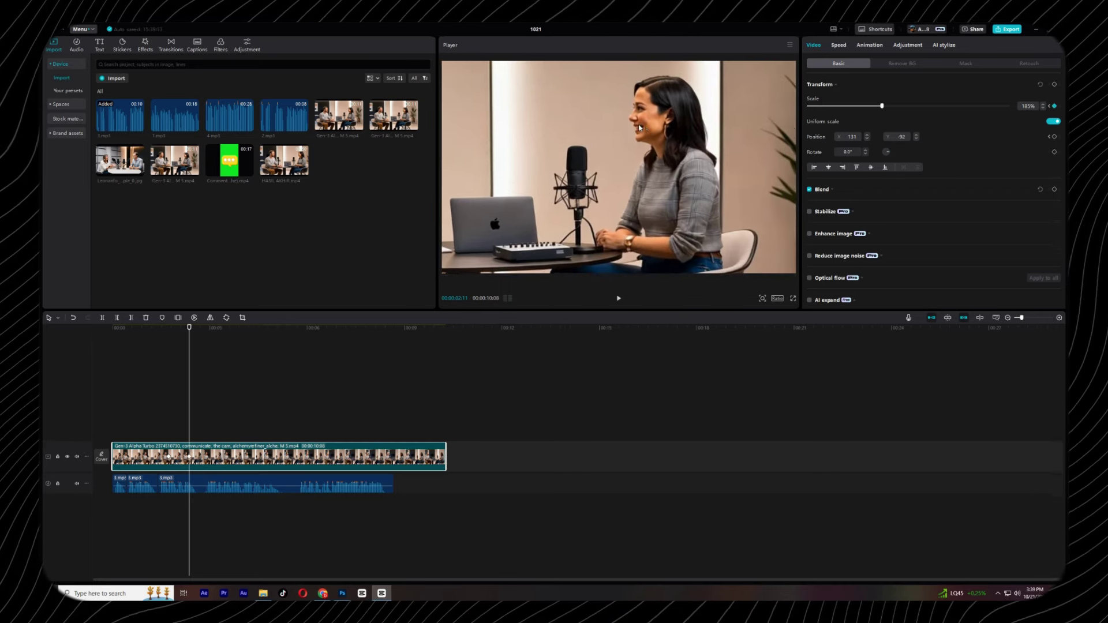
left_click_drag(639, 127, 632, 126)
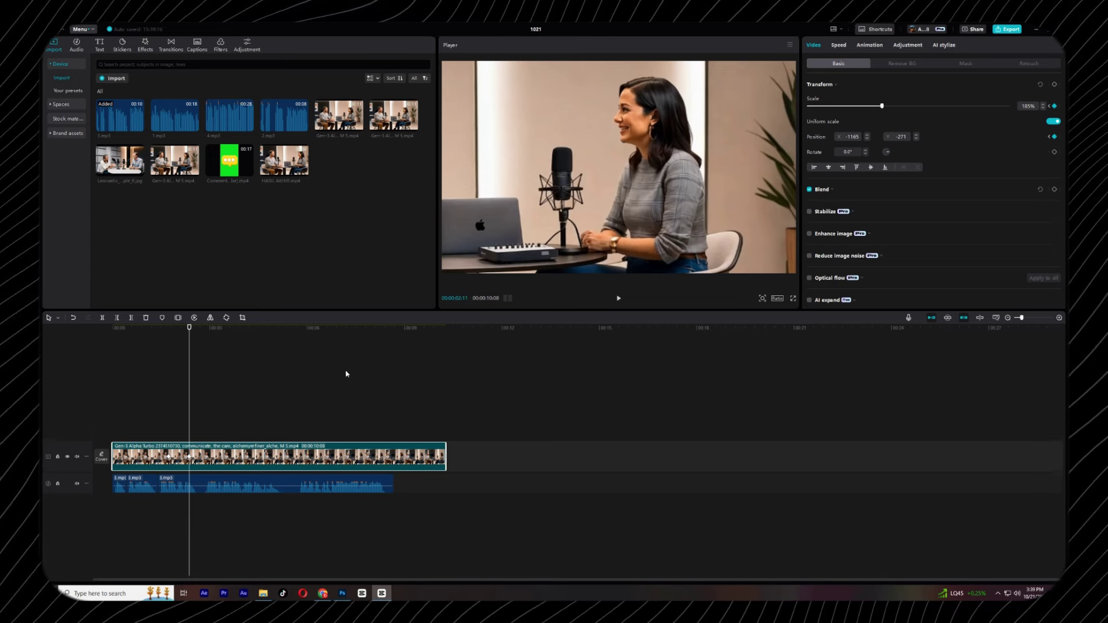
Step: Play the zoomed clip, split it at 00:00:08:19 where the voice audio ends, and delete the remainder
left_click(151, 405)
key("space")
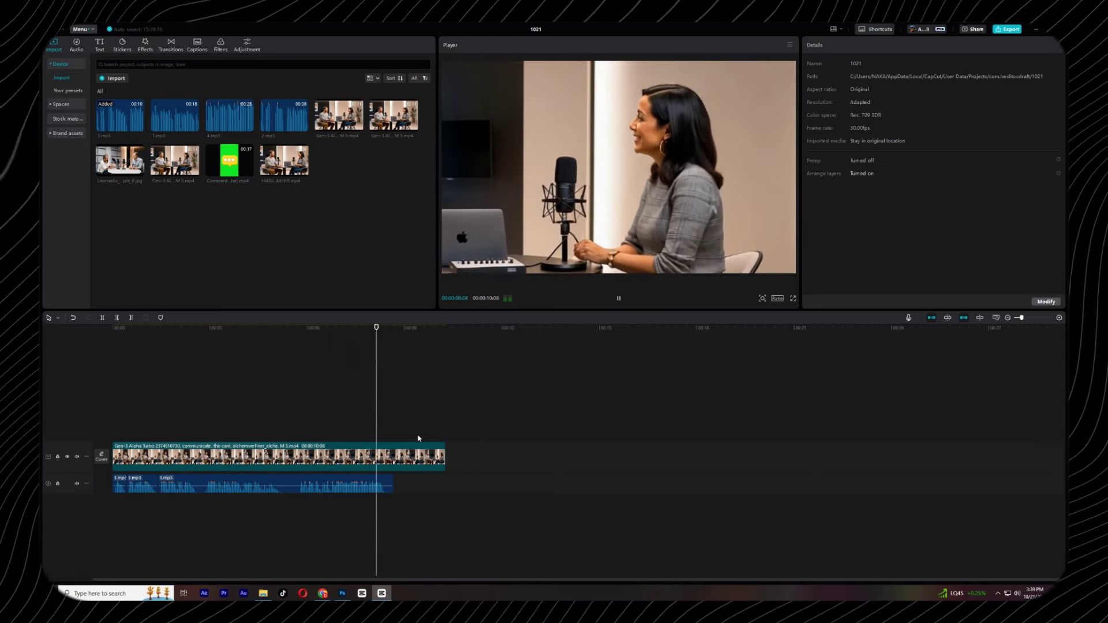
key("space")
left_click_drag(388, 332, 392, 332)
left_click(397, 459)
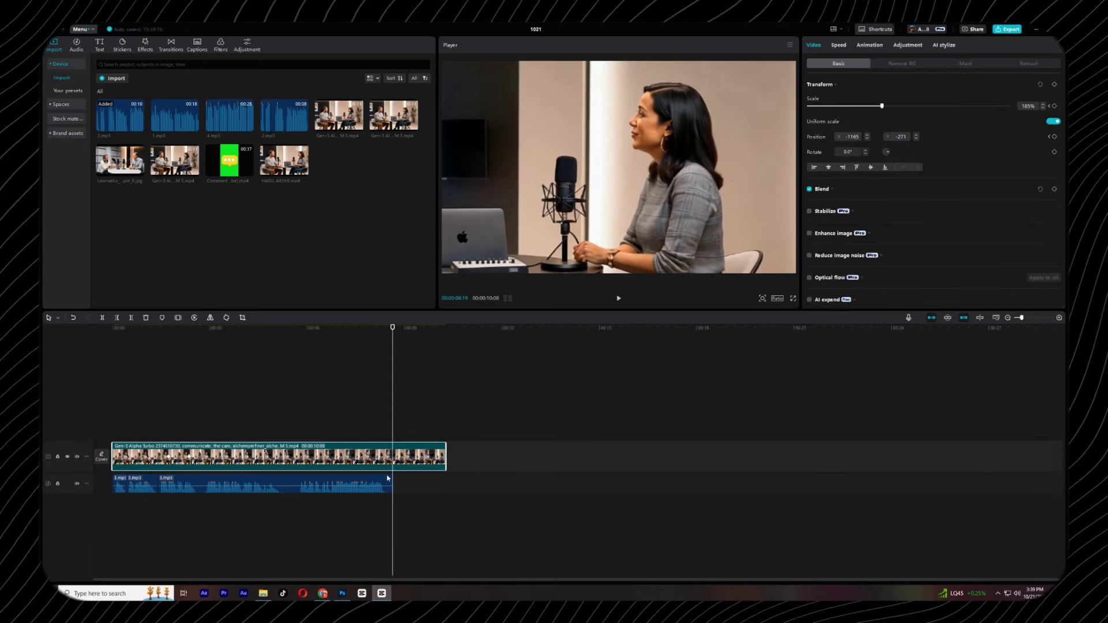
left_click(102, 318)
key("Delete")
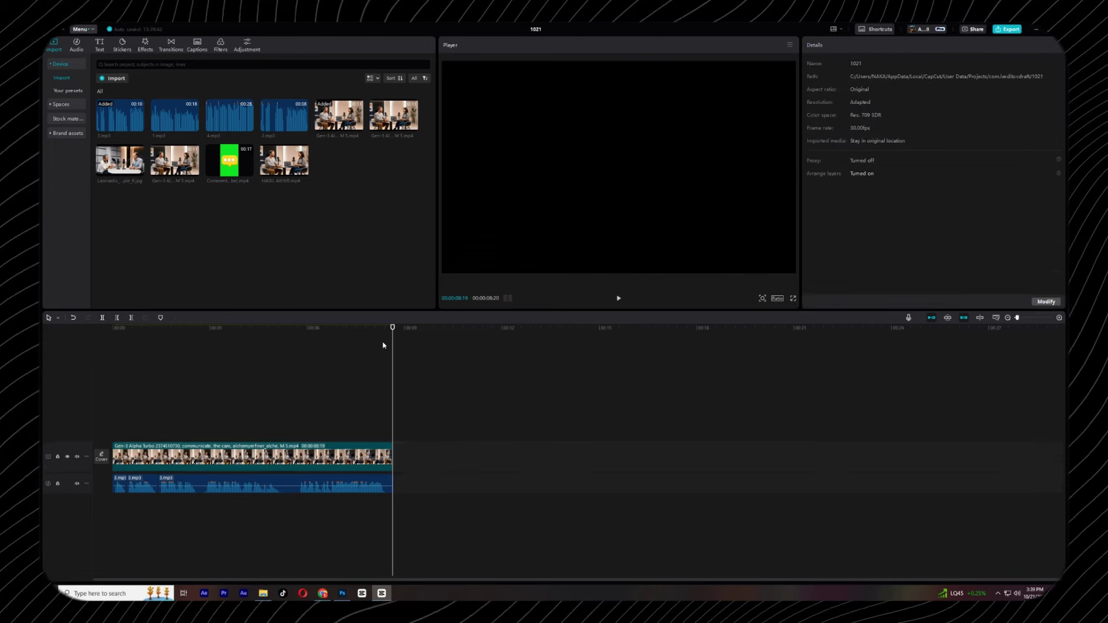
Step: Replay the trimmed sequence from the beginning and preview the "communicate with eac" Gen-3 clip from the media library
key("space")
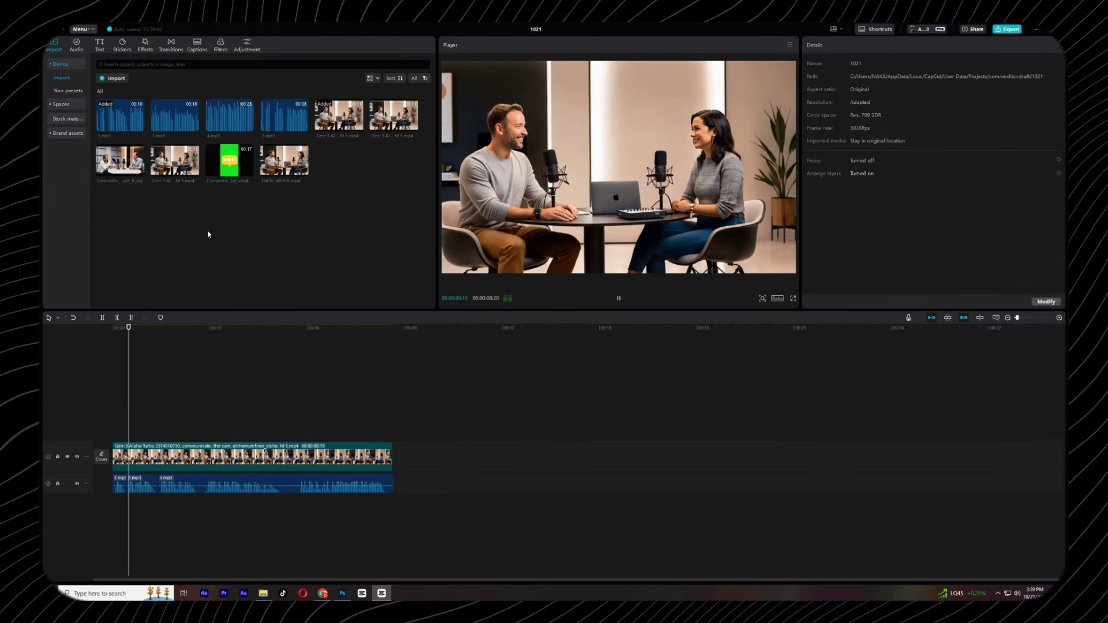
left_click(173, 165)
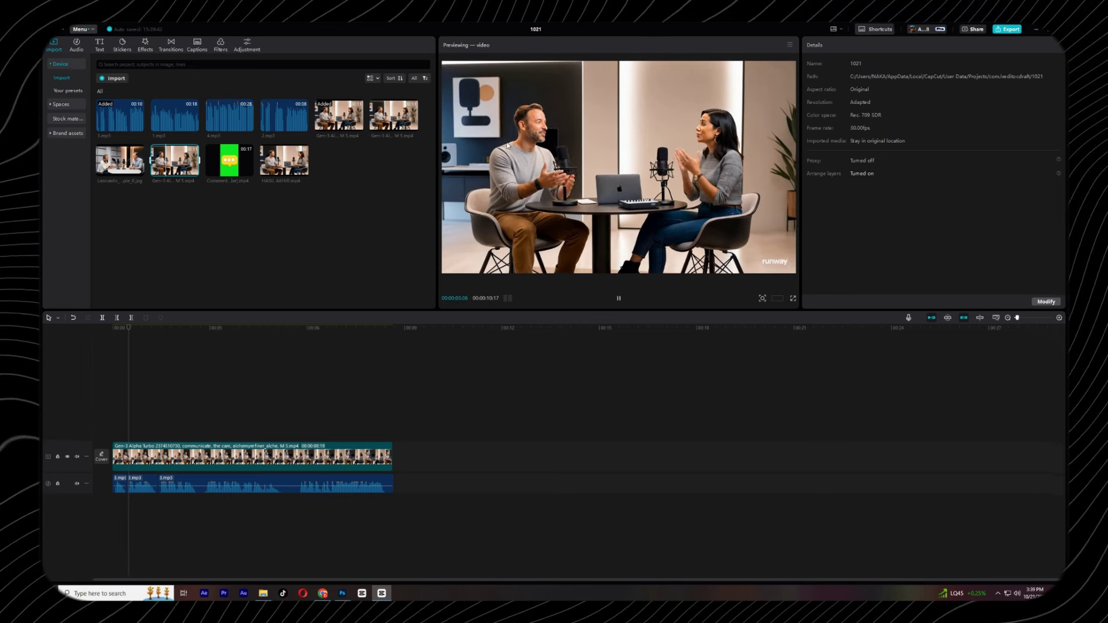
key("space")
key("space")
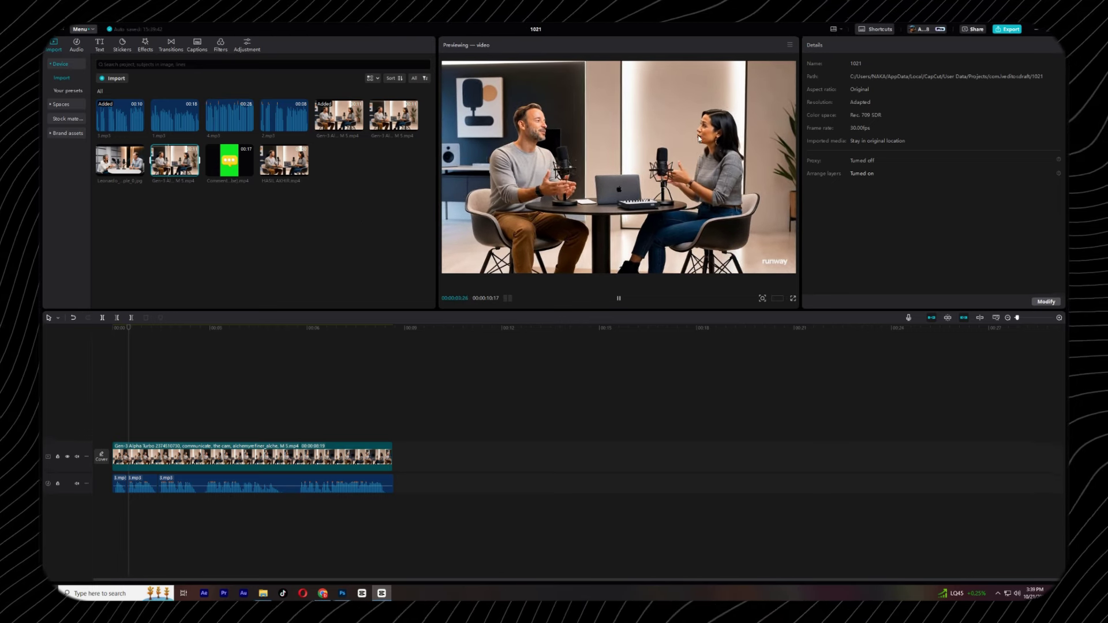
key("space")
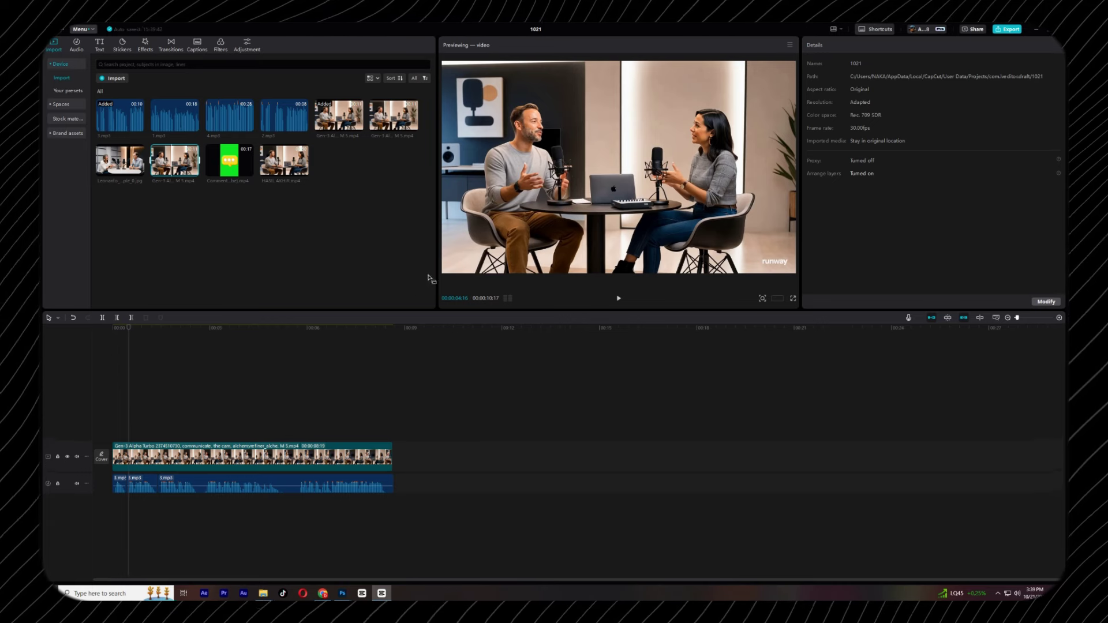
Step: Append the "communicate with eac" clip after the first clip and trim its start so it lasts 00:00:09:09
left_click_drag(180, 172, 412, 460)
left_click(408, 327)
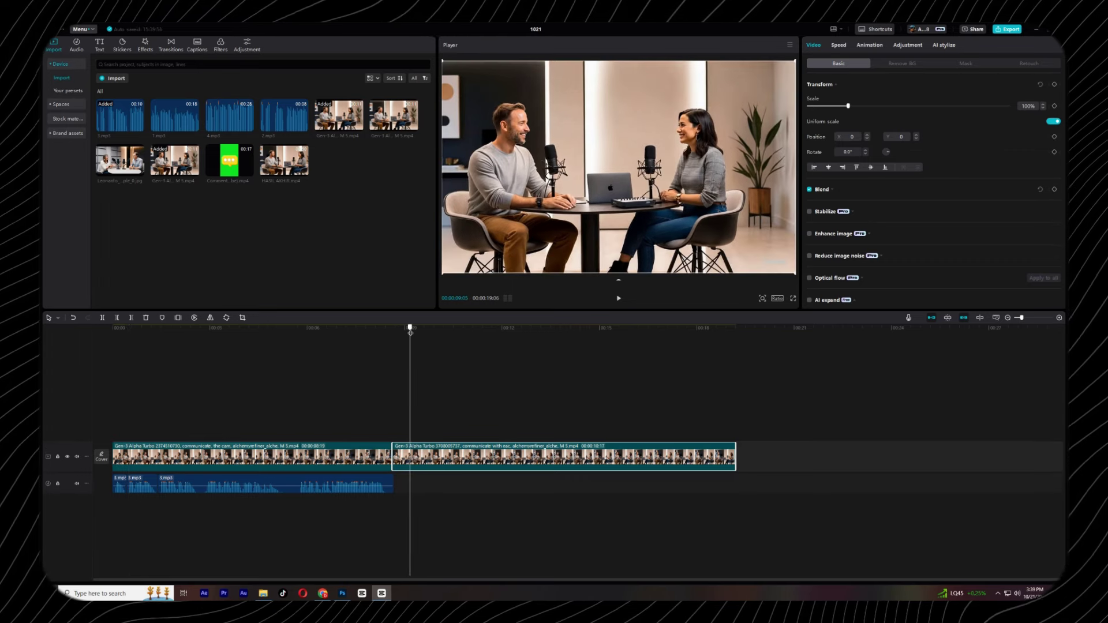
left_click_drag(409, 327, 433, 332)
left_click_drag(393, 452, 435, 447)
left_click(371, 422)
key("space")
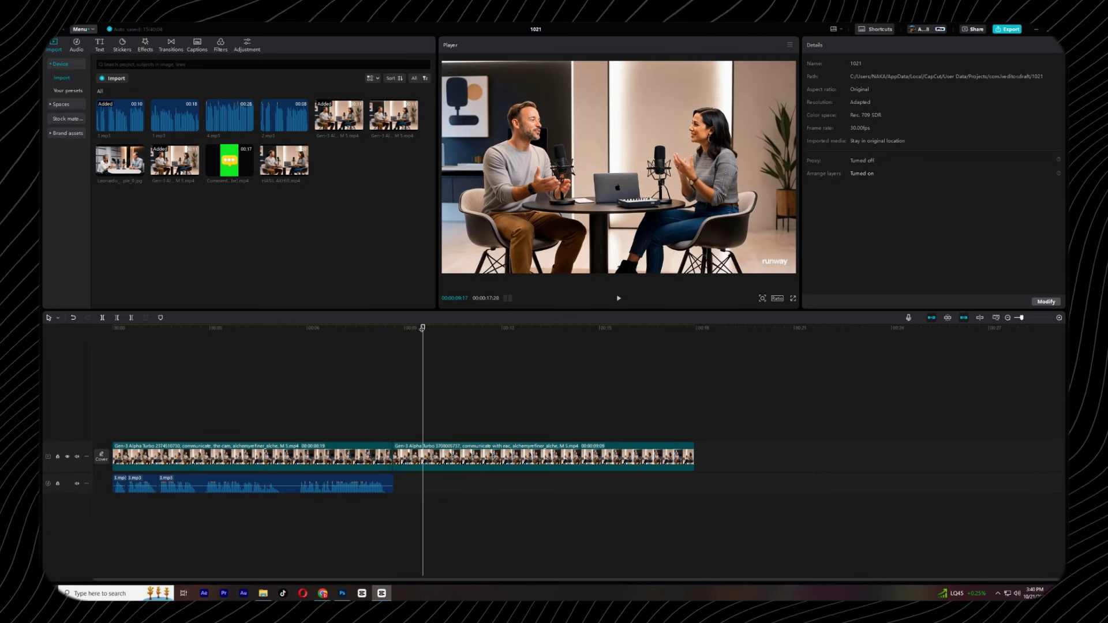
Step: Scale the second Gen-3 clip to 218%, reposition it to about X 2199, Y -515 on the man and play it
left_click_drag(421, 328, 407, 327)
left_click(463, 454)
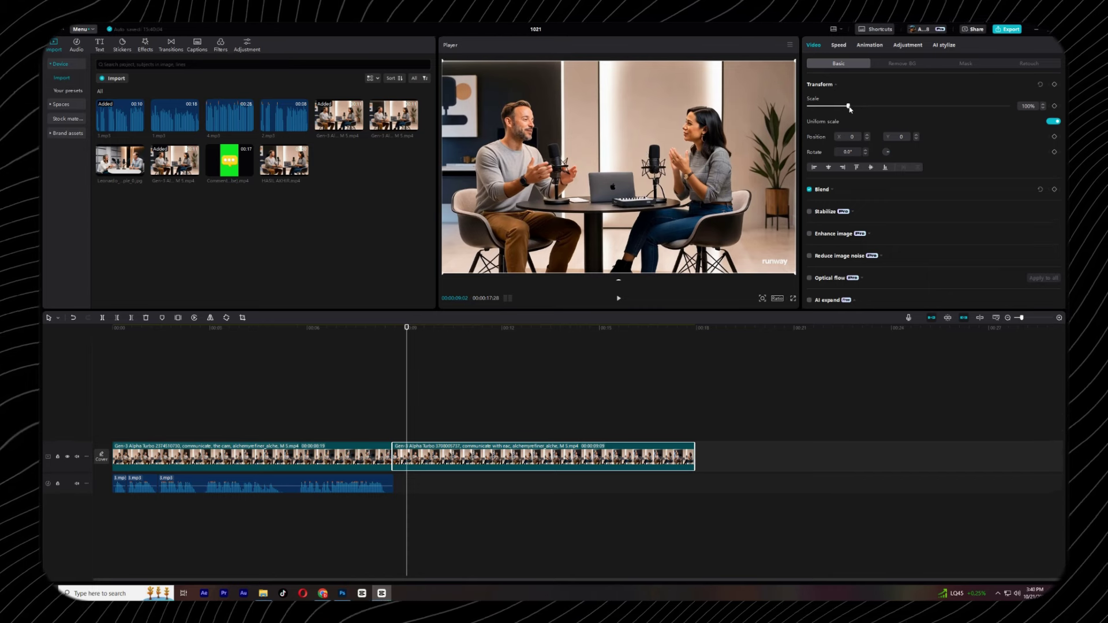
left_click_drag(847, 106, 872, 106)
left_click_drag(816, 139, 823, 145)
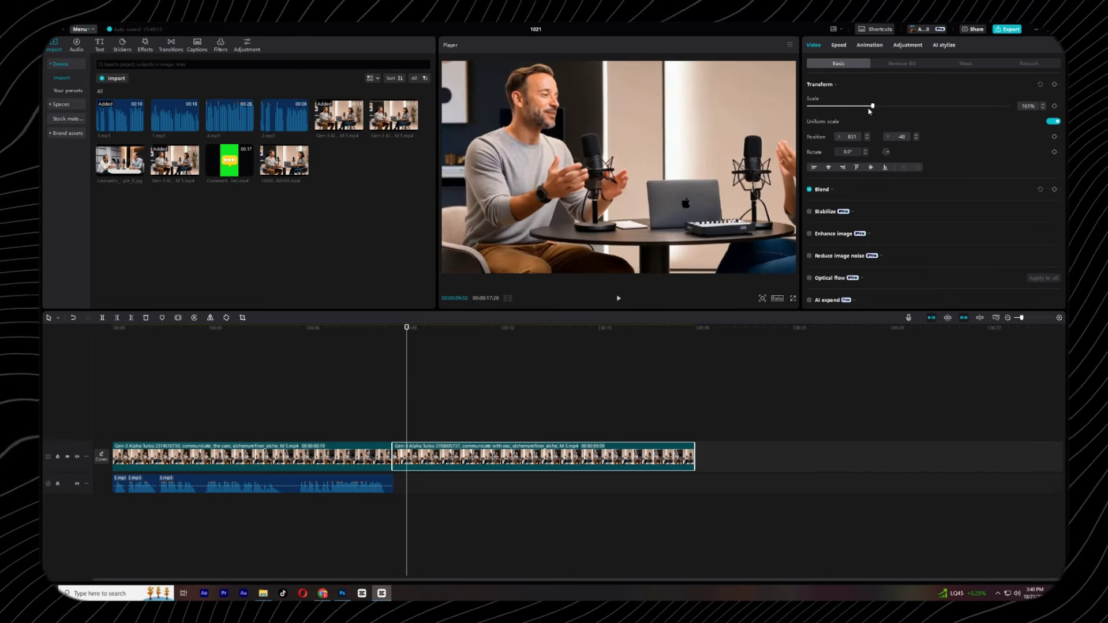
left_click_drag(871, 106, 896, 106)
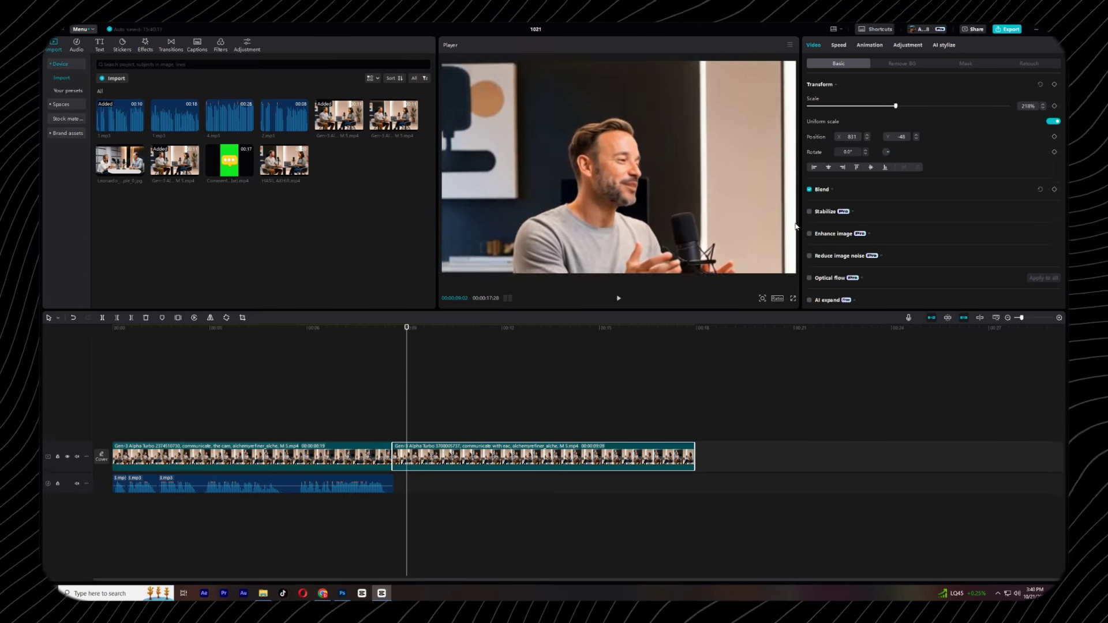
left_click_drag(795, 226, 759, 319)
key("space")
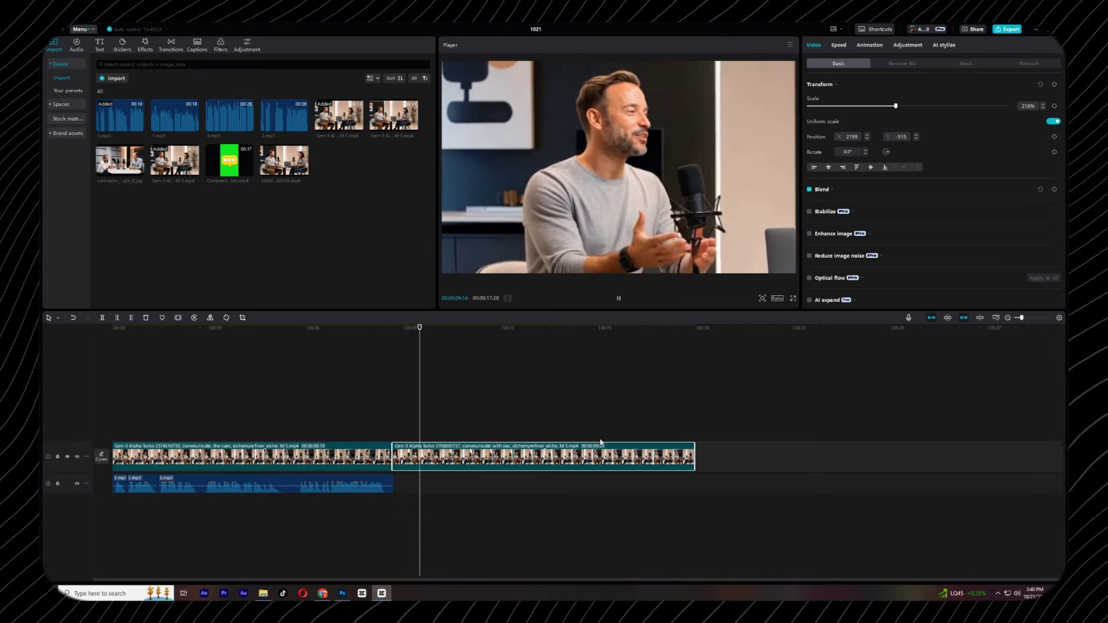
Step: Add the 4.mp3 voice audio at 00:00:08:19, directly after the existing audio, and play it with the second clip
left_click(393, 389)
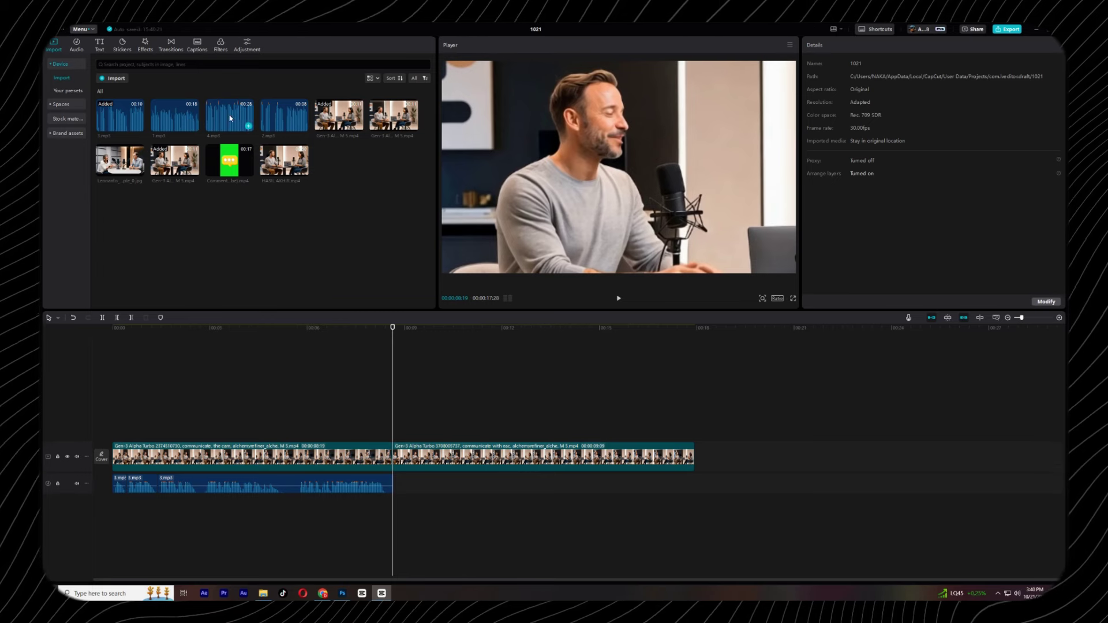
left_click_drag(229, 118, 397, 491)
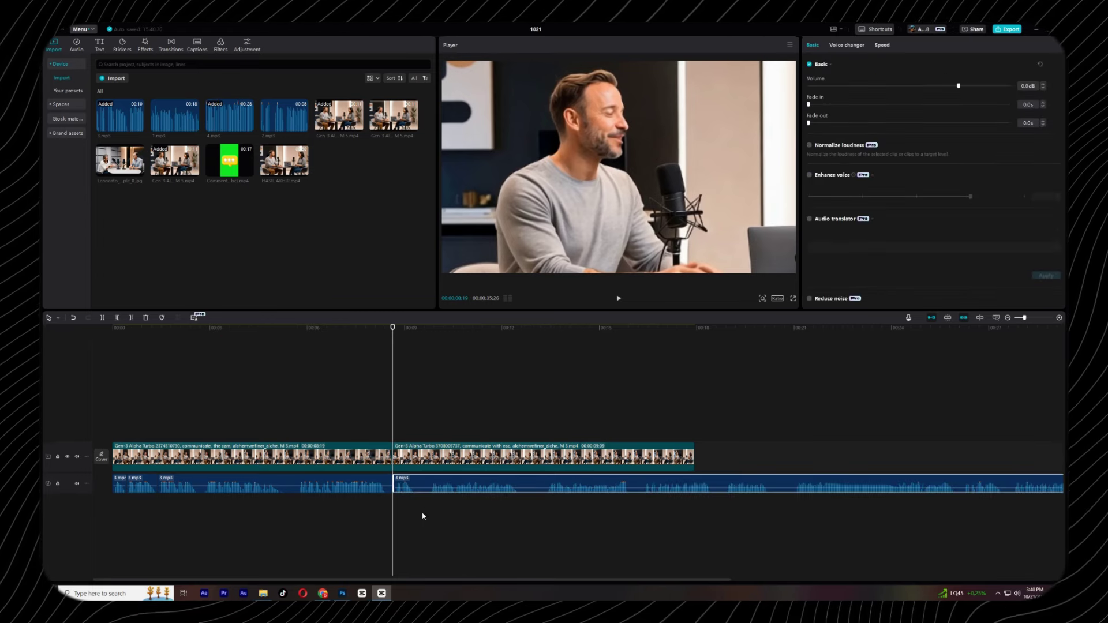
key("space")
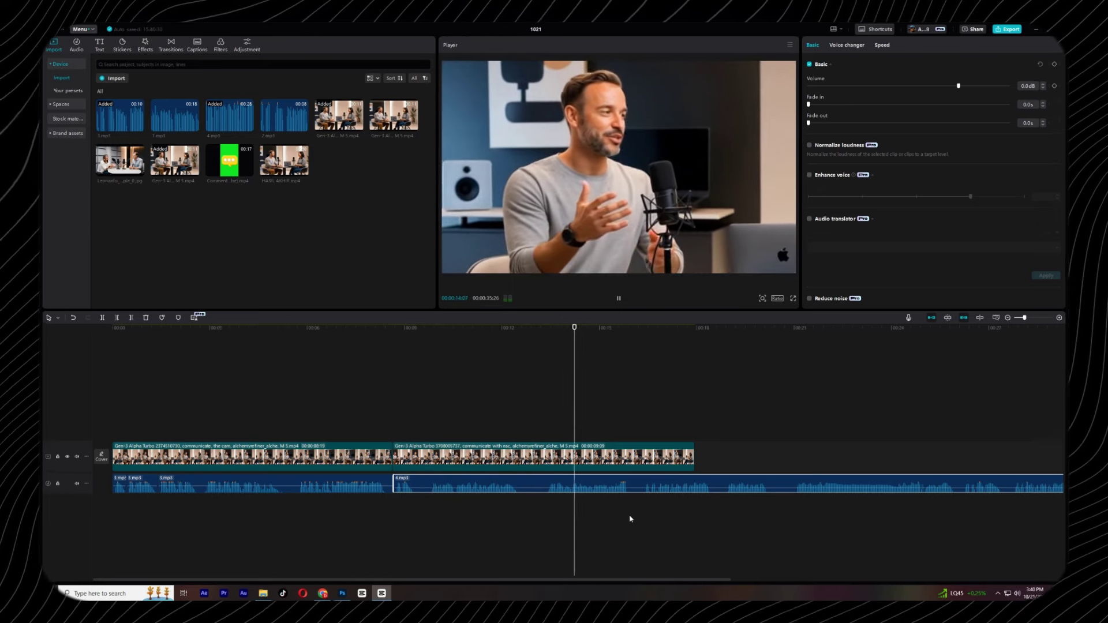
key("space")
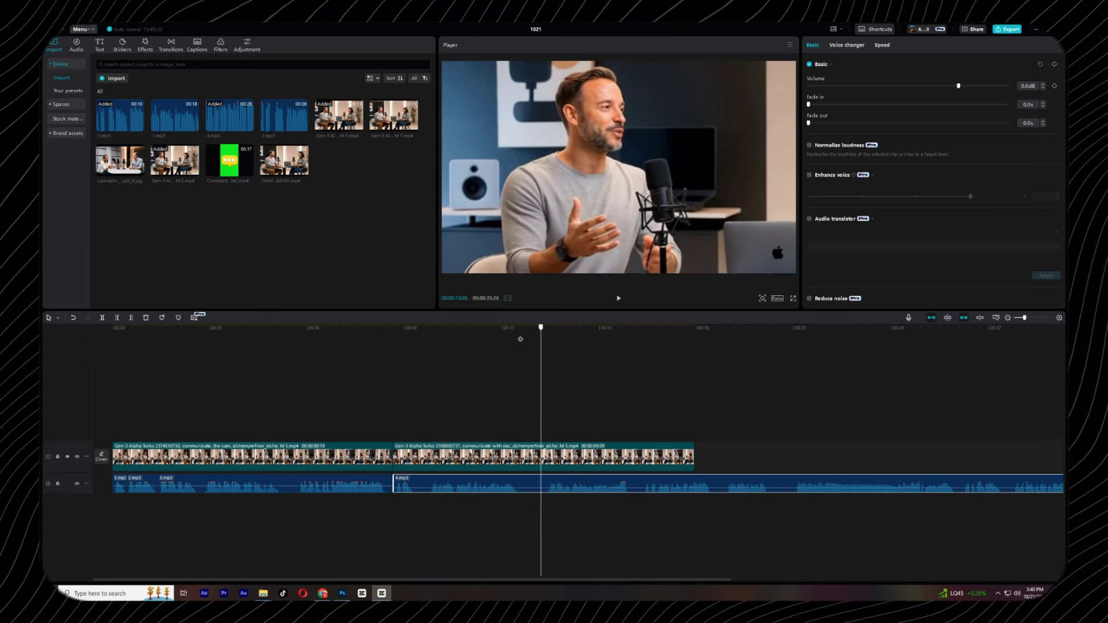
Step: Cut the pause between 00:00:12:17 and 00:00:13:11 out of 4.mp3 and close the gap
left_click(521, 339)
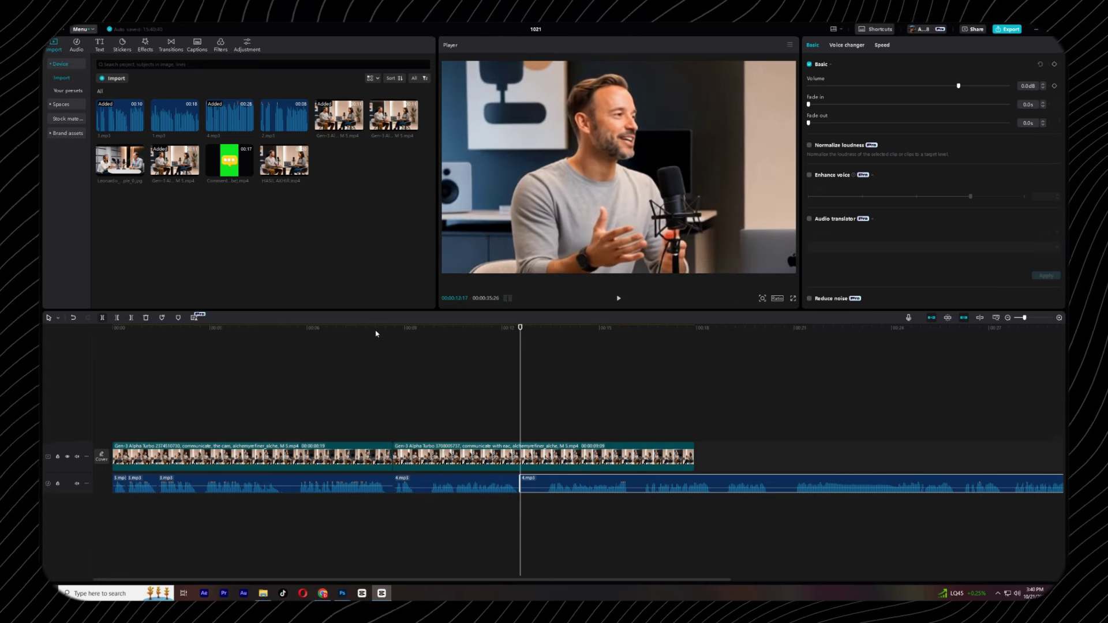
left_click(539, 337)
left_click_drag(549, 336, 545, 336)
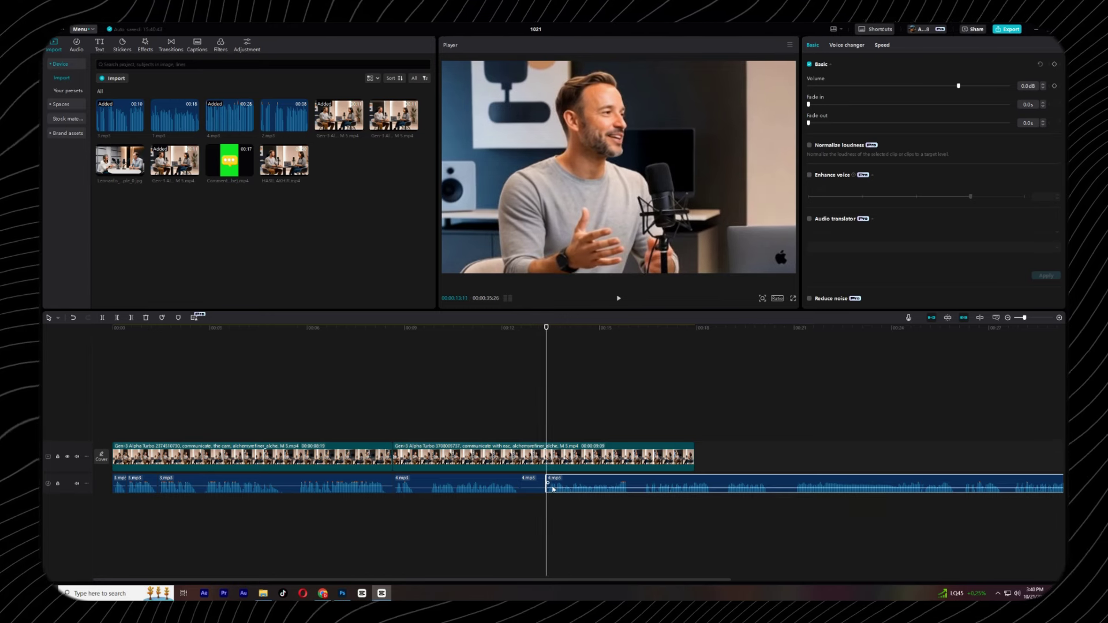
left_click(532, 485)
left_click_drag(580, 483, 506, 483)
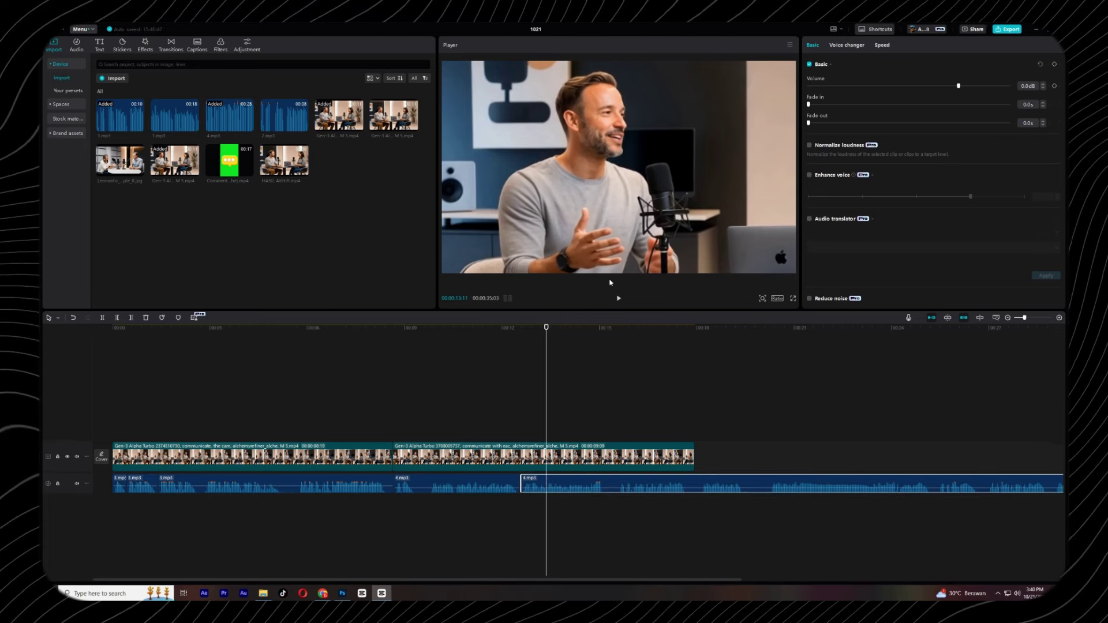
Step: Cut the pause between 00:00:15:03 and 00:00:15:17 out of 4.mp3, close the gap and play the result
left_click_drag(546, 339, 602, 340)
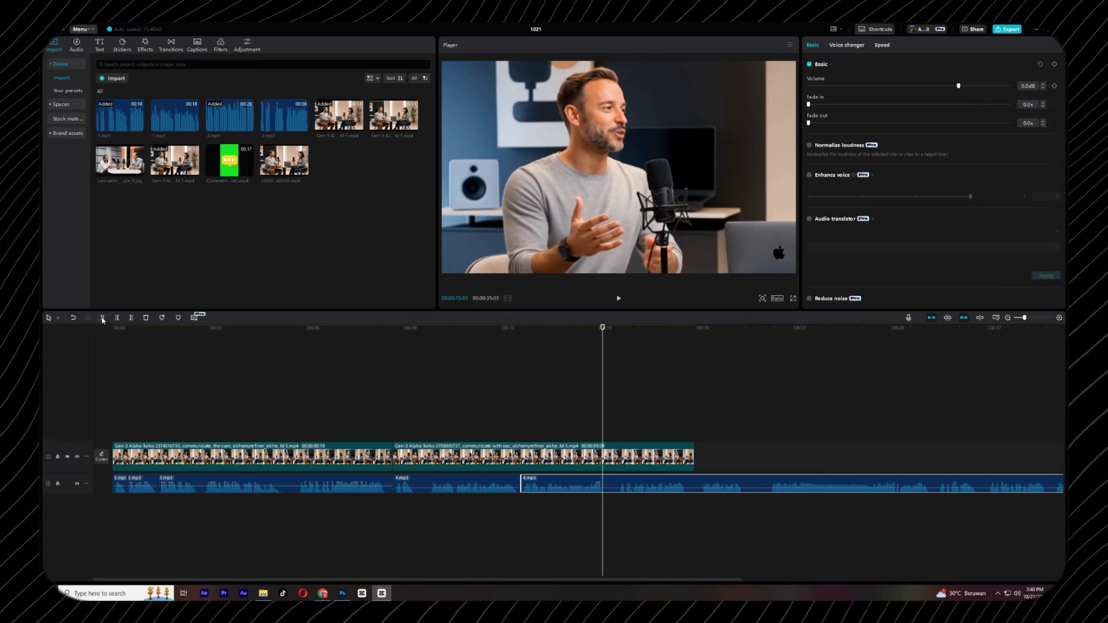
key("ctrl+b")
key("space")
key("space")
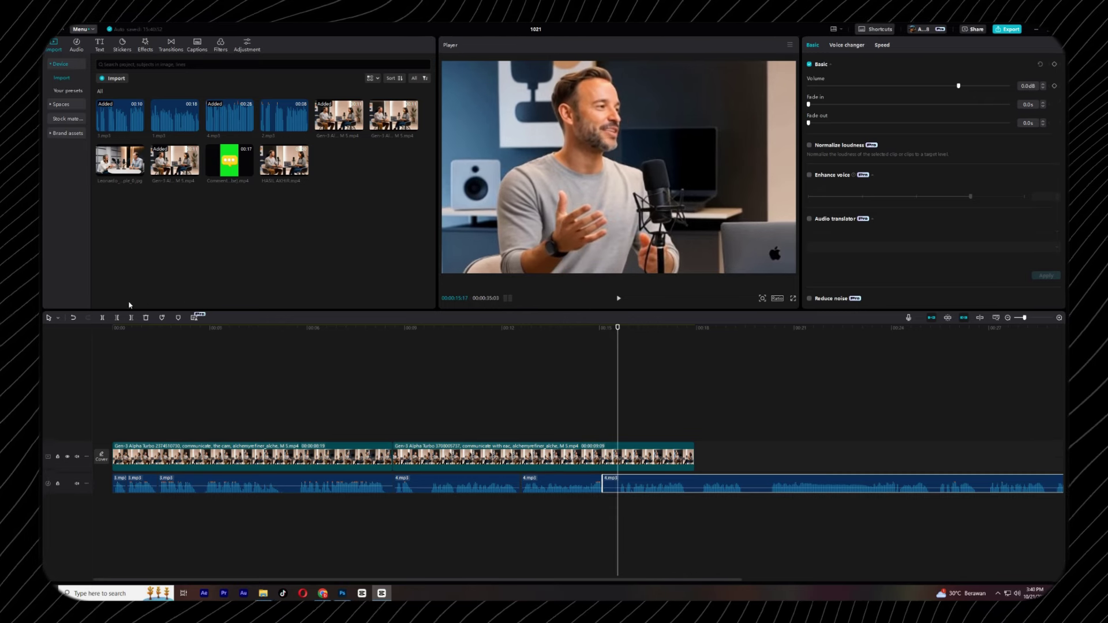
left_click_drag(616, 476, 601, 478)
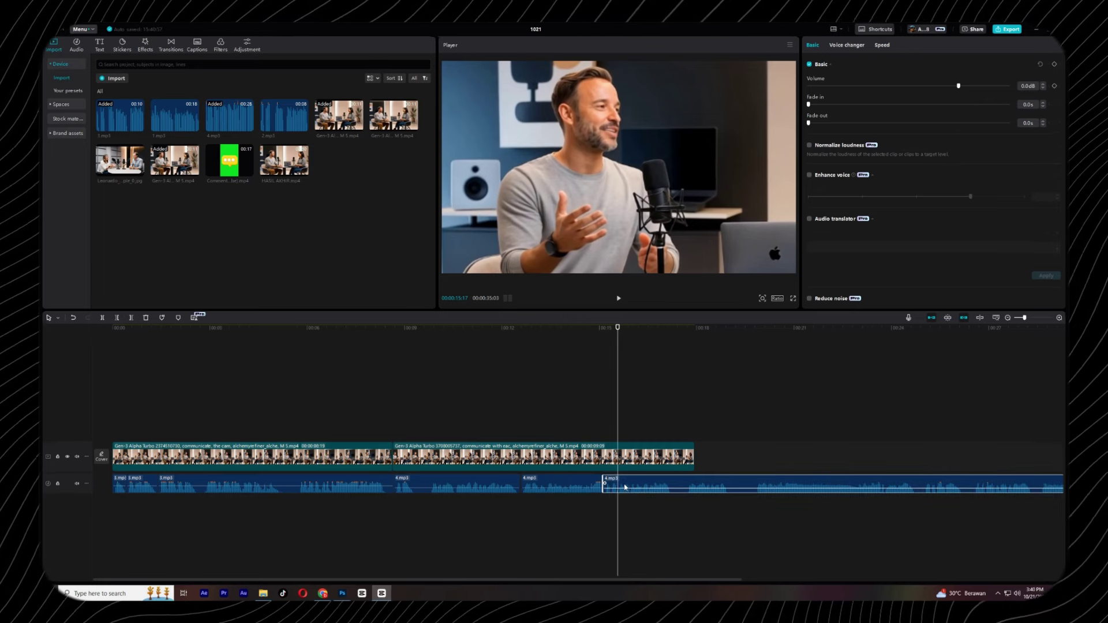
left_click(571, 379)
key("space")
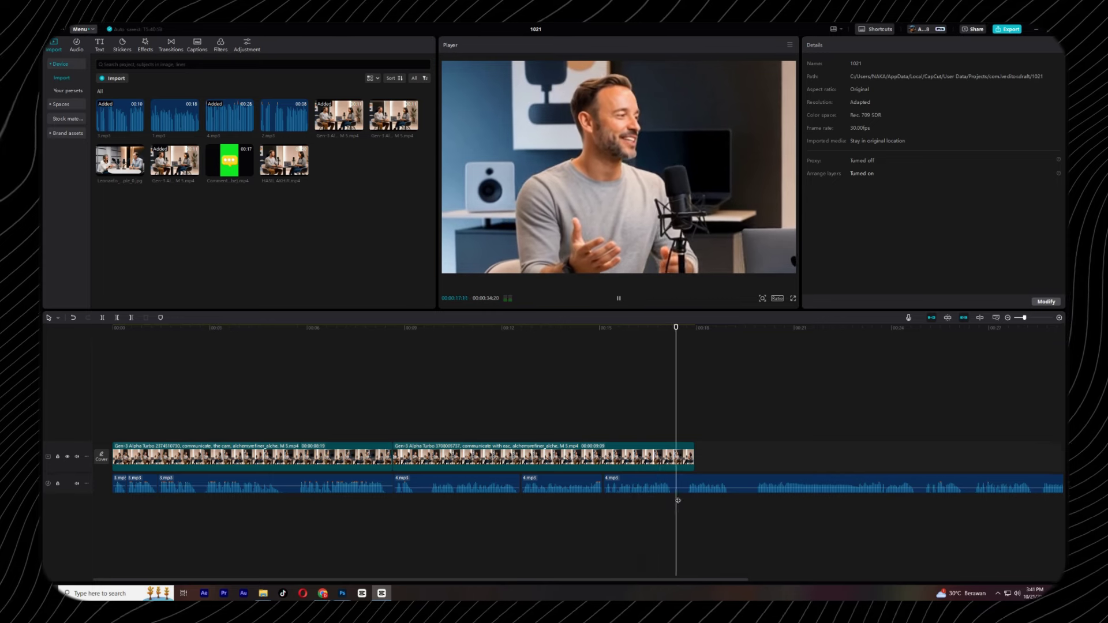
Step: Duplicate the second Gen-3 clip and paste the copy at 00:00:17:28, where the original ends
key("space")
left_click(624, 457)
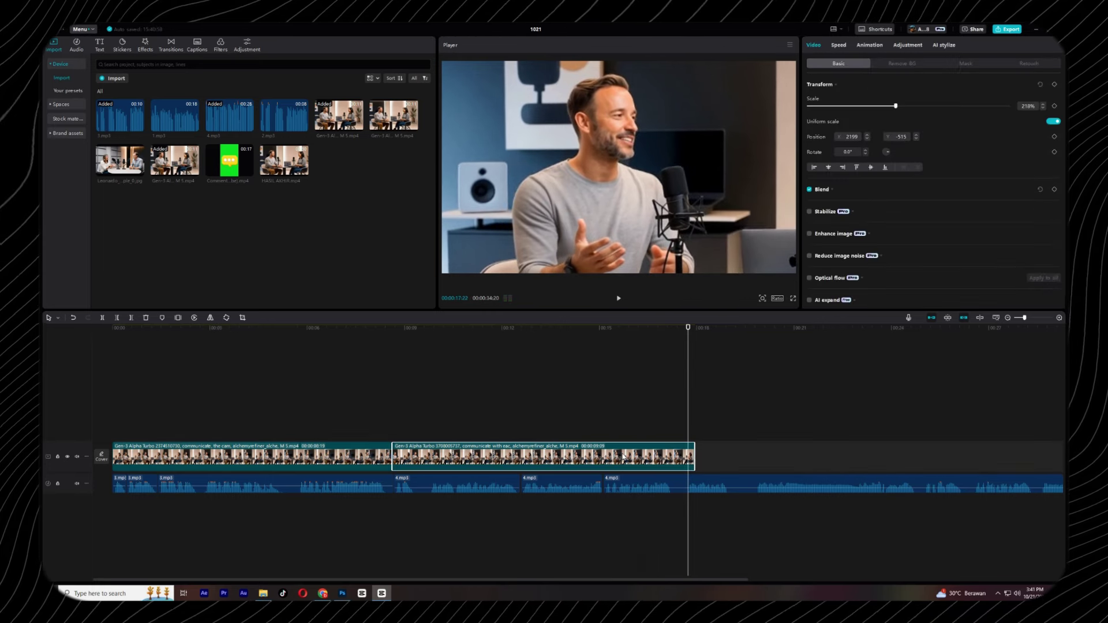
left_click(694, 336)
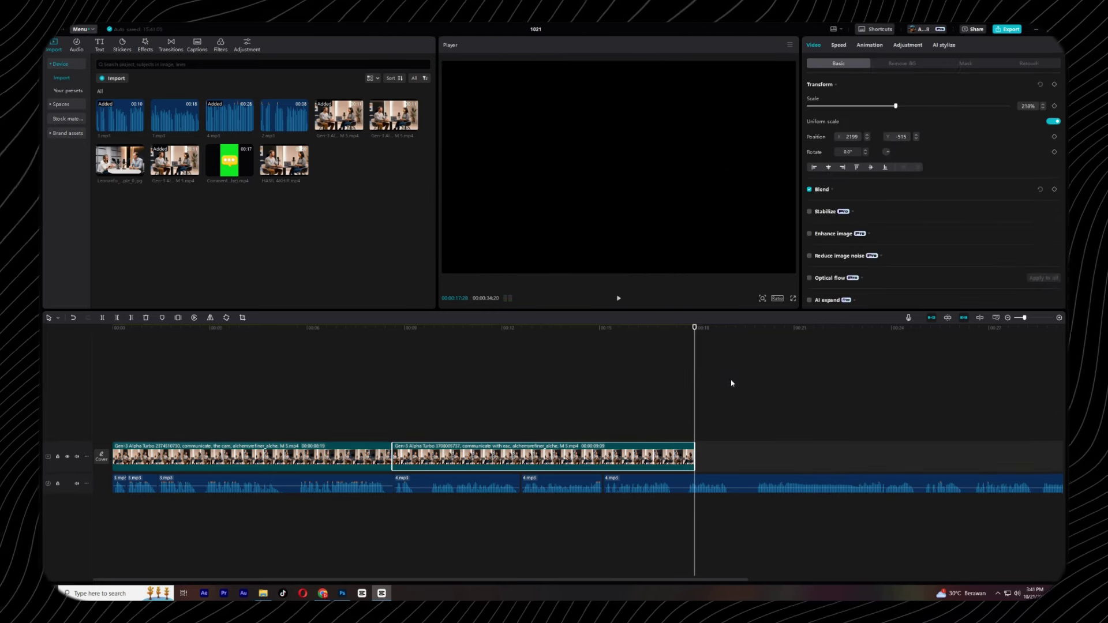
key("ctrl+c")
key("ctrl+v")
key("space")
left_click(681, 388)
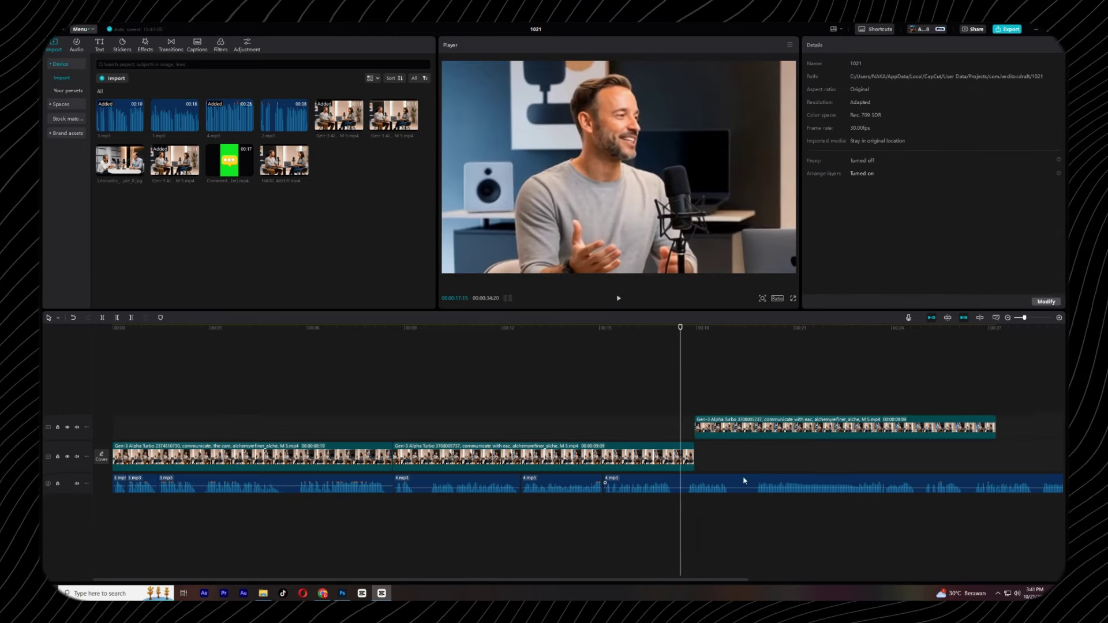
Step: Play the pasted clip with the voice audio and split the last 4.mp3 segment at 00:00:19:00
key("space")
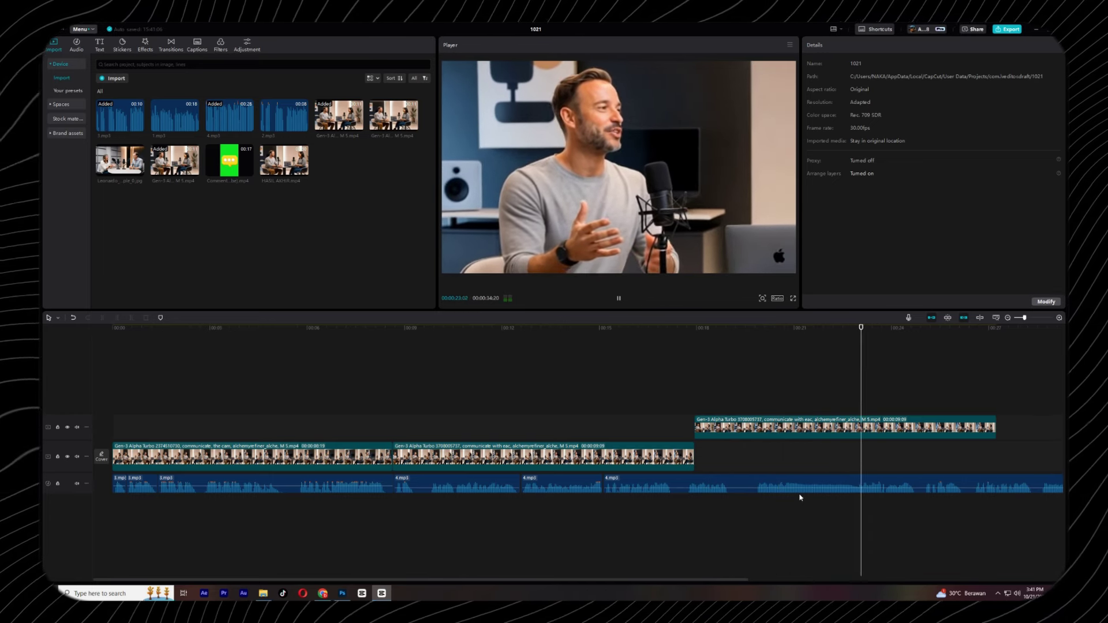
left_click(918, 335)
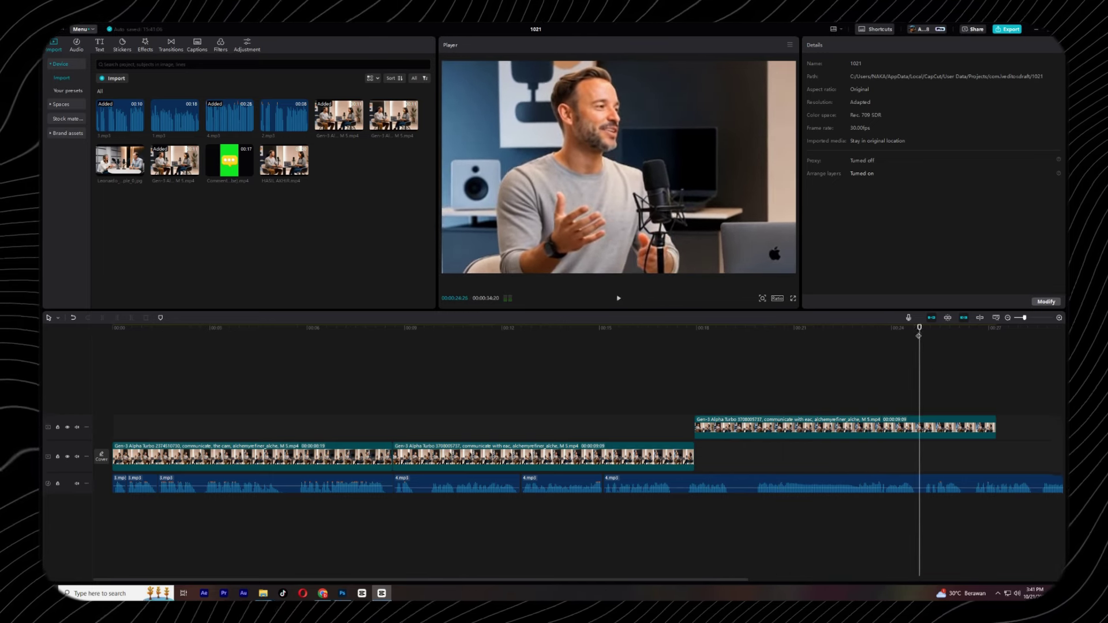
left_click_drag(919, 336, 728, 342)
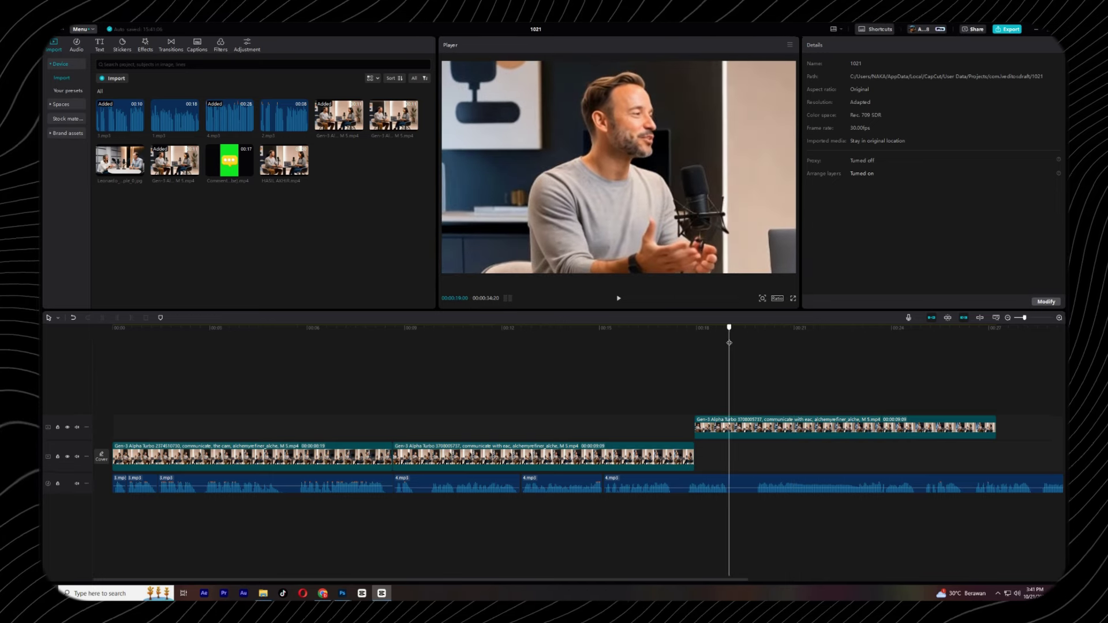
left_click(773, 487)
key("ctrl+b")
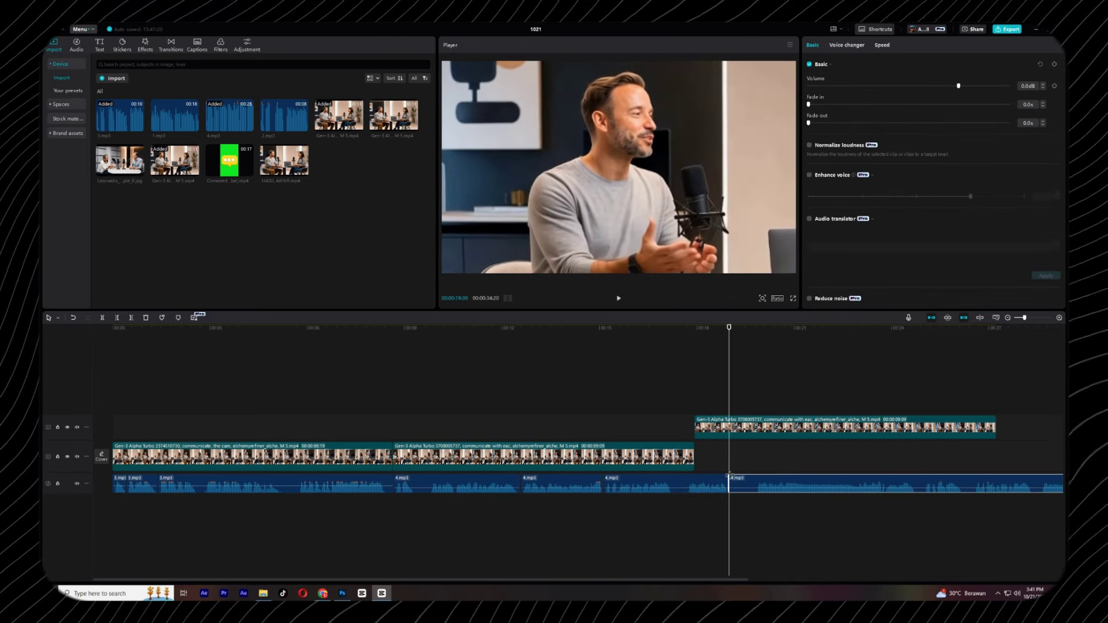
Step: Adjust the last 4.mp3 segment right after the cut at 00:00:19:00 and play the edited sequence from the beginning
mouse_move(730, 479)
left_mouse_down()
mouse_move(940, 483)
mouse_move(732, 486)
left_mouse_up()
left_click(683, 382)
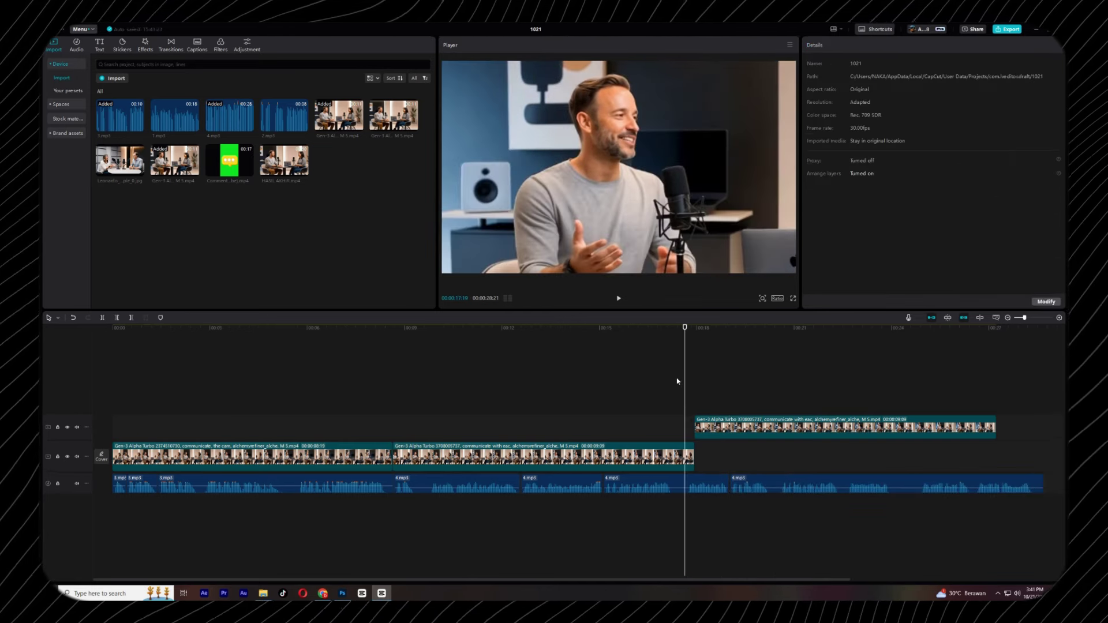
key("Home")
key("space")
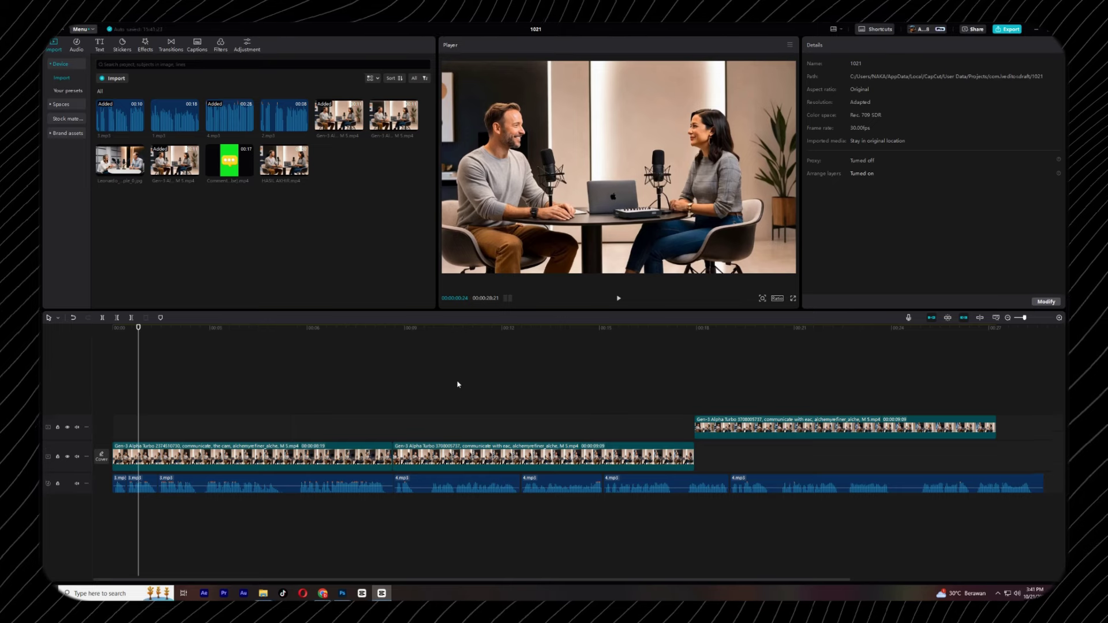
key("space")
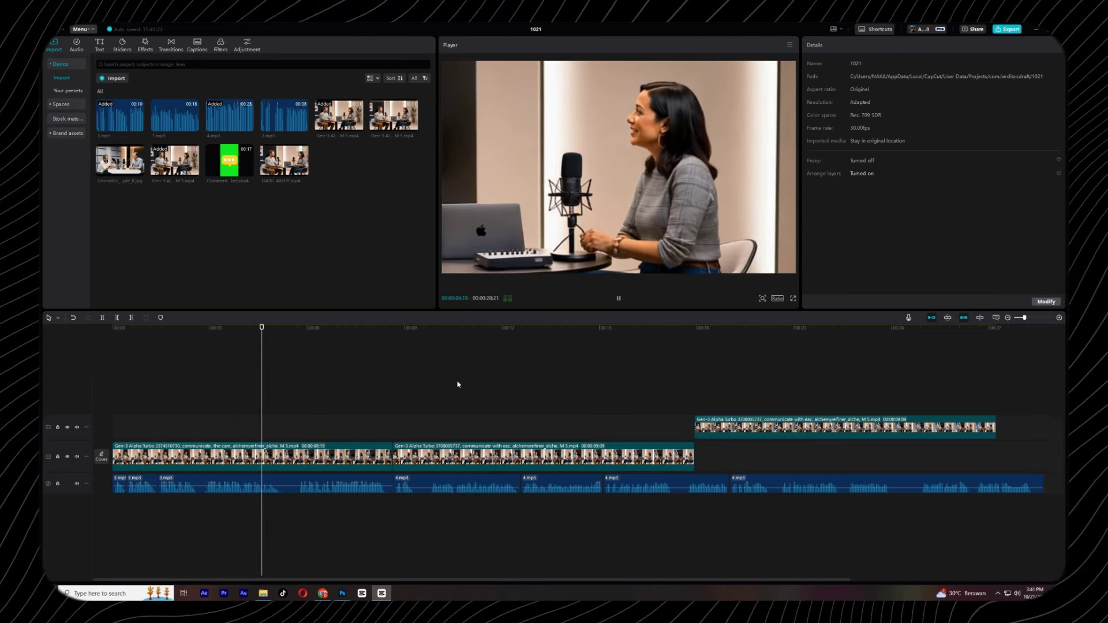
key("space")
key("Home")
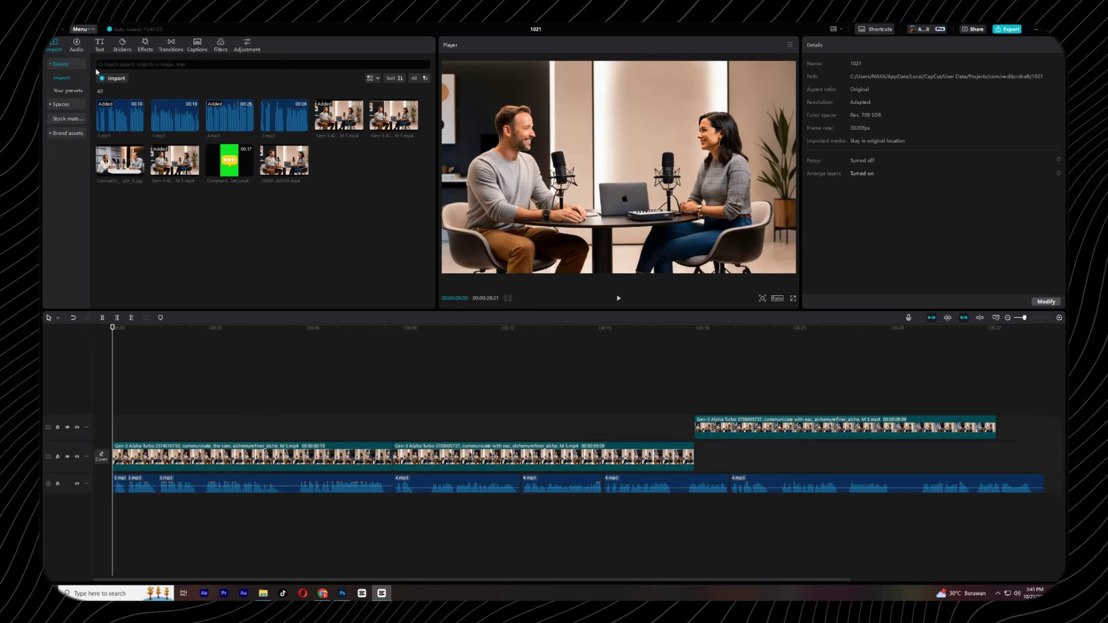
Step: Generate automatic captions for the voice audio with Indonesian as the spoken language and preview them on the video
left_click(98, 45)
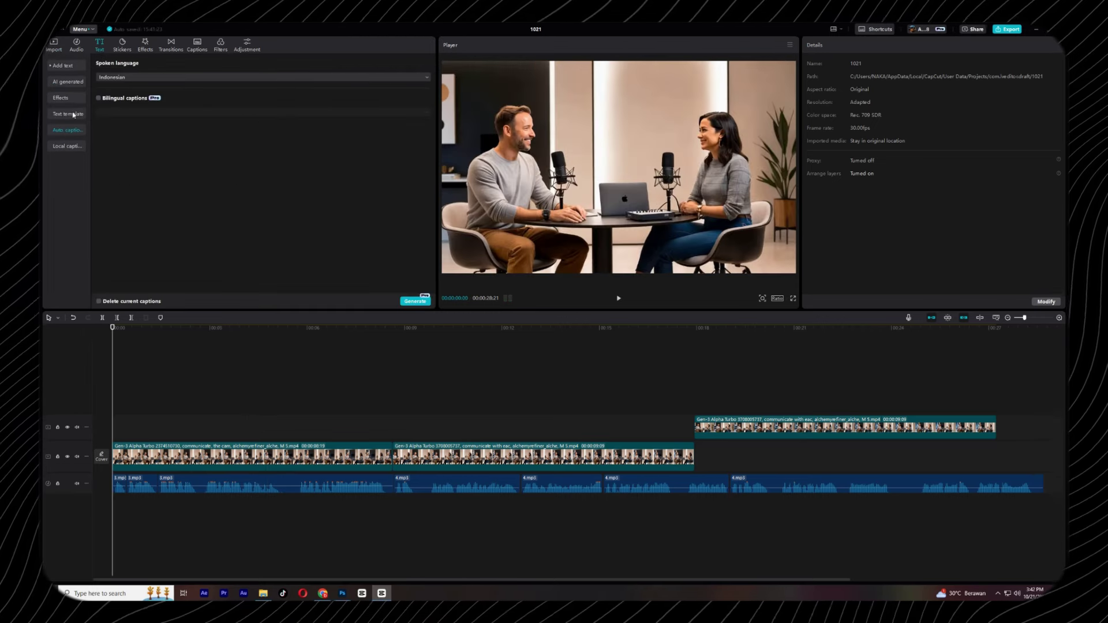
left_click(421, 304)
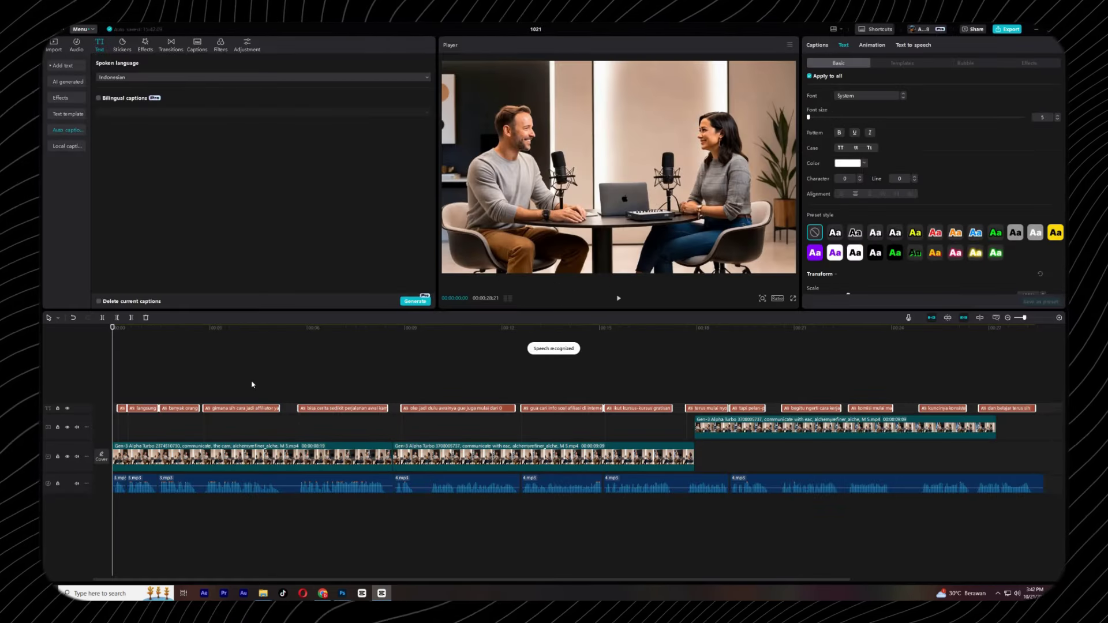
key("space")
key("space")
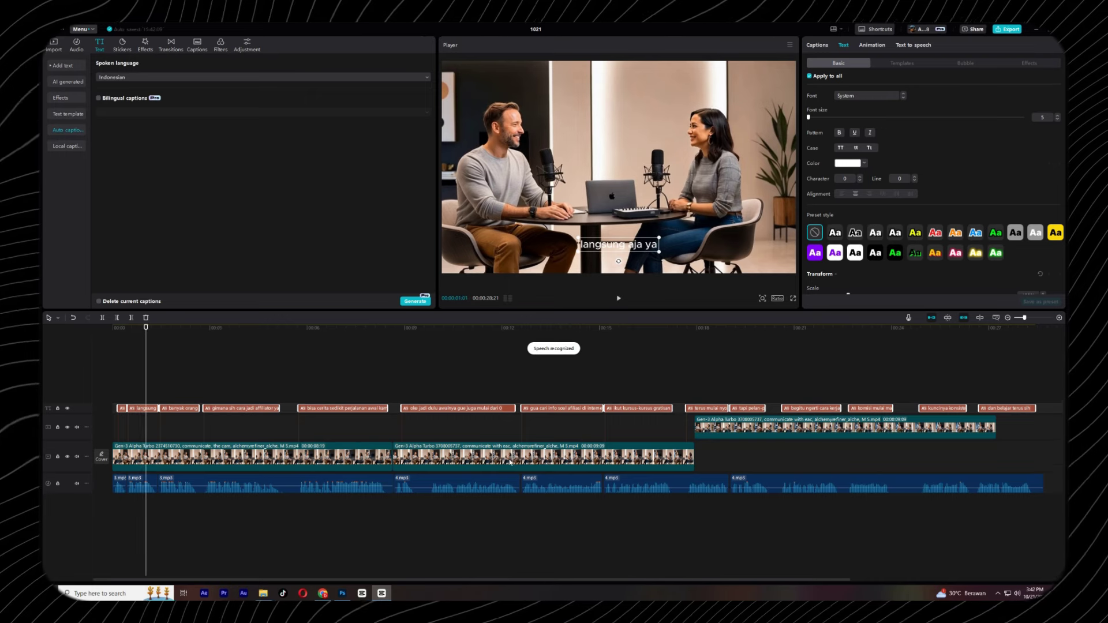
Step: Apply the white caption template with glowing yellow word highlights to all captions and set their font to Montserrat
left_click(903, 63)
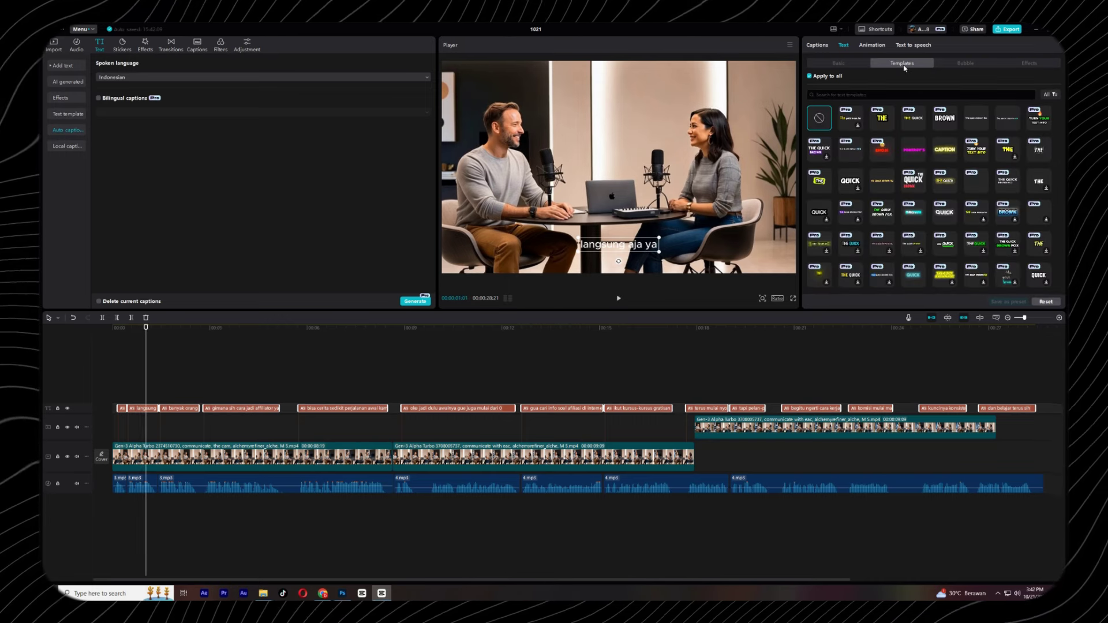
left_click(945, 180)
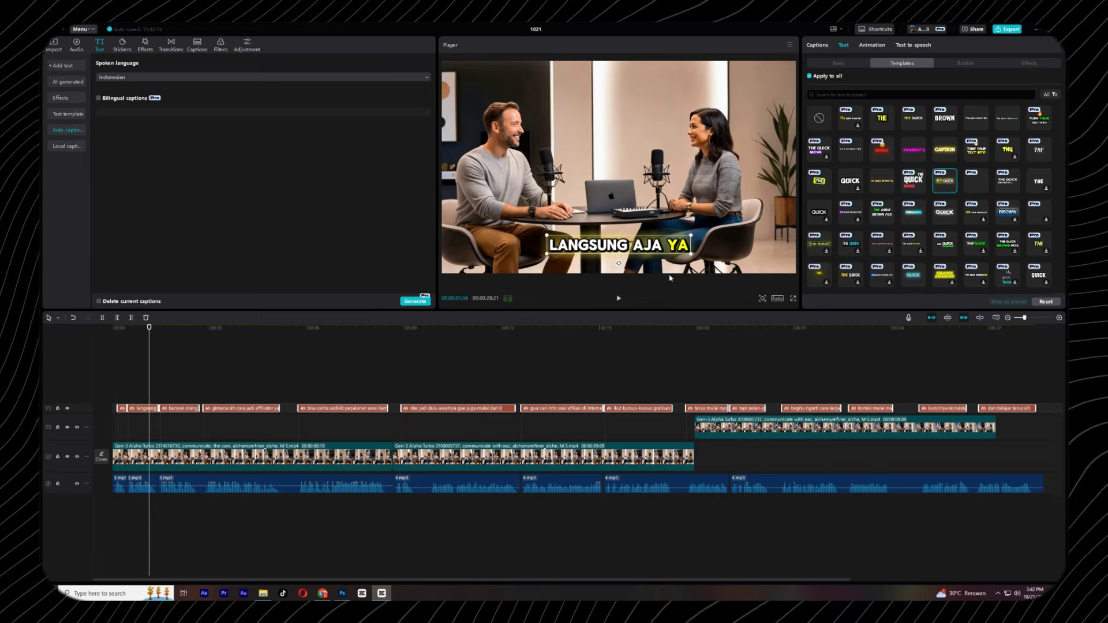
left_click(838, 63)
left_click(872, 97)
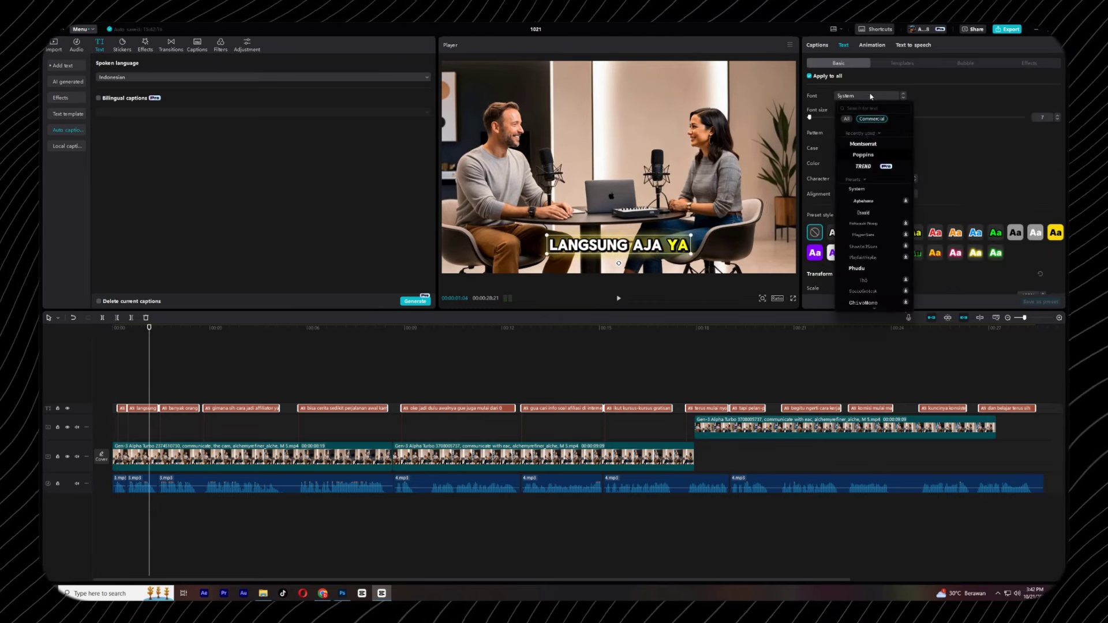
left_click(866, 158)
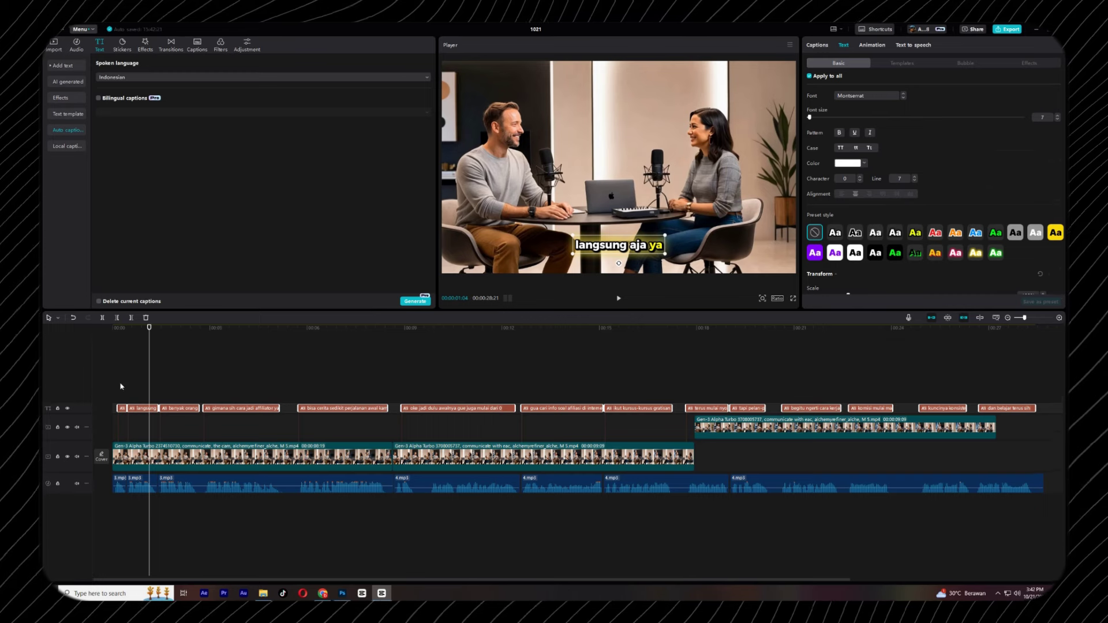
Step: Play the captioned video from the beginning, return to the imported media and put the playhead back at the start
left_click(81, 349)
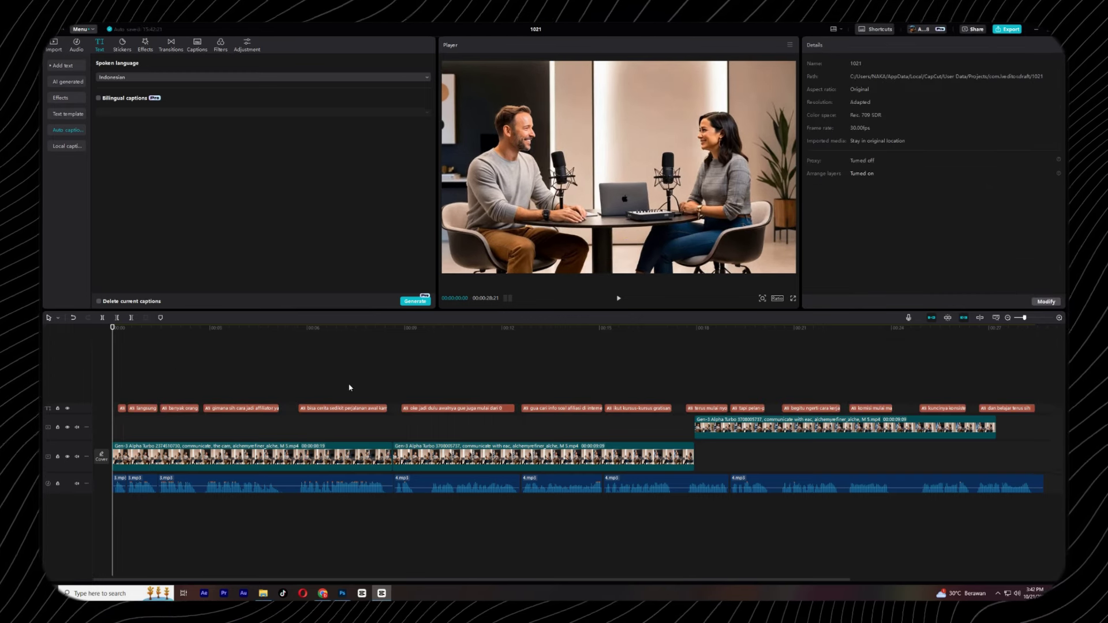
key("space")
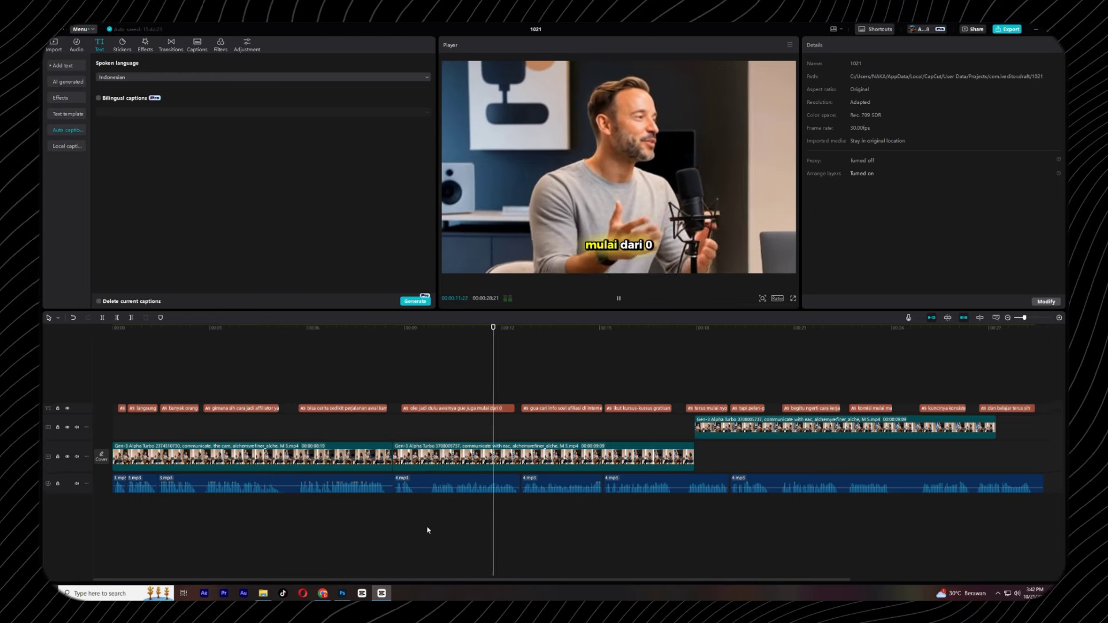
key("space")
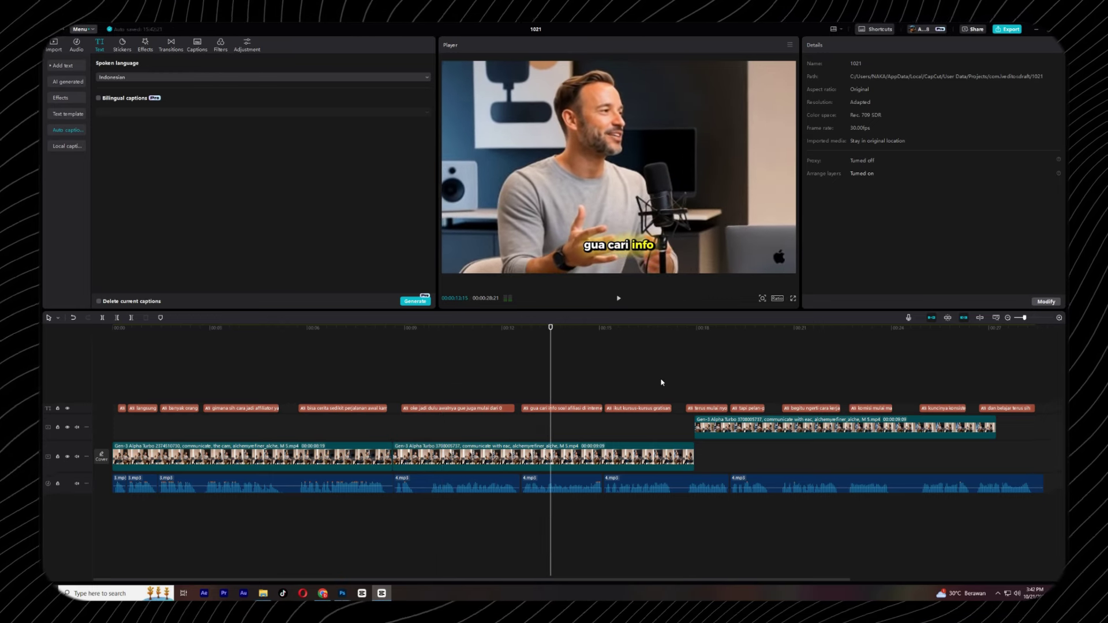
left_click_drag(551, 329, 201, 328)
left_click(53, 44)
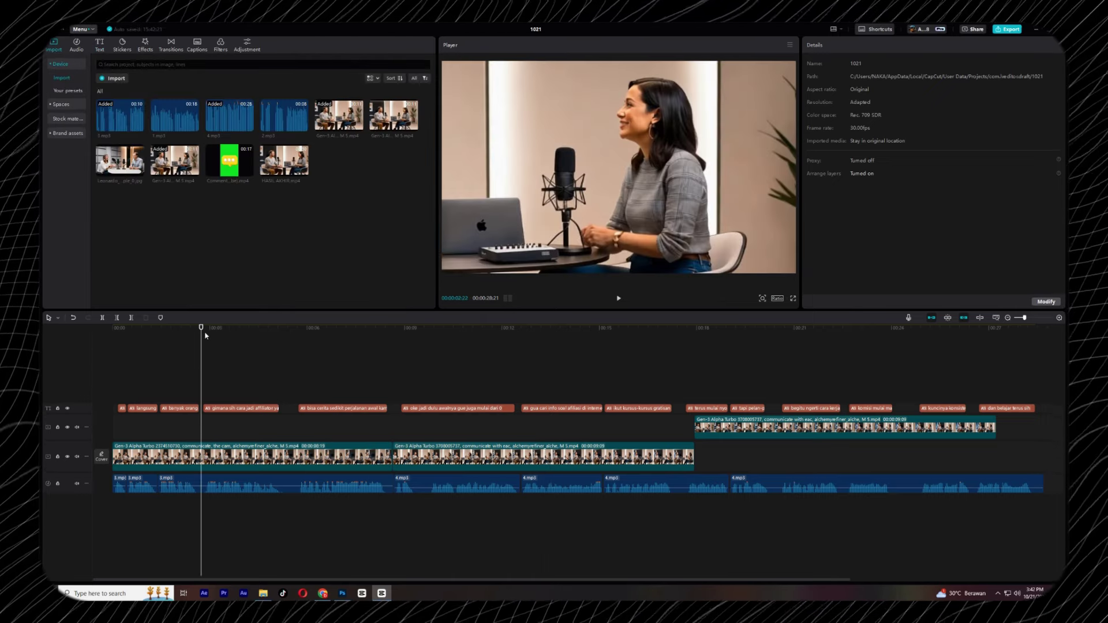
key("Home")
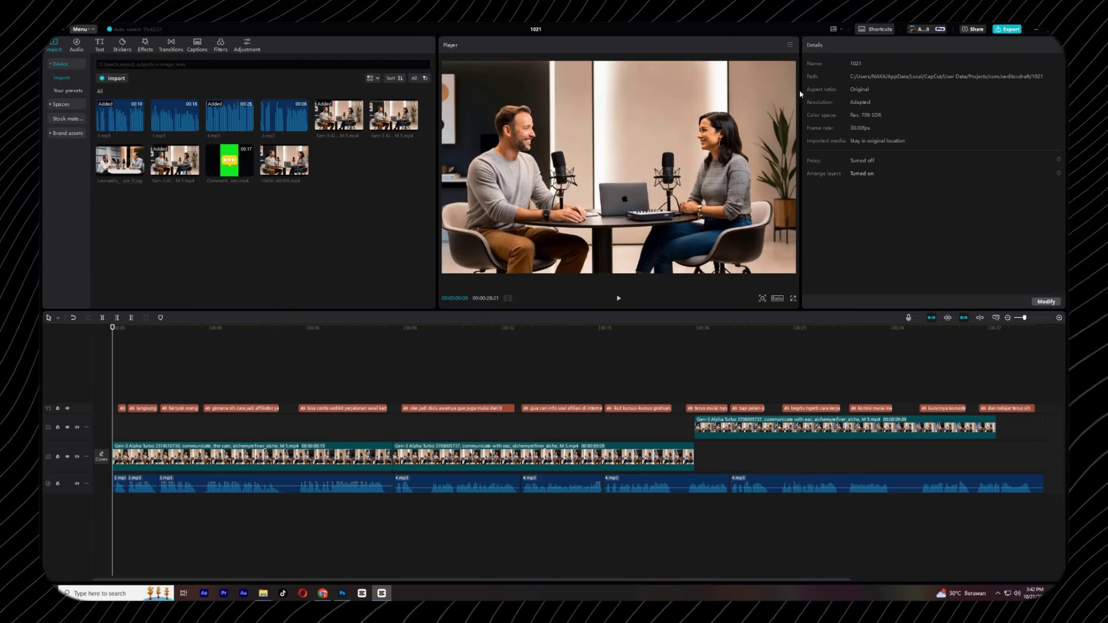